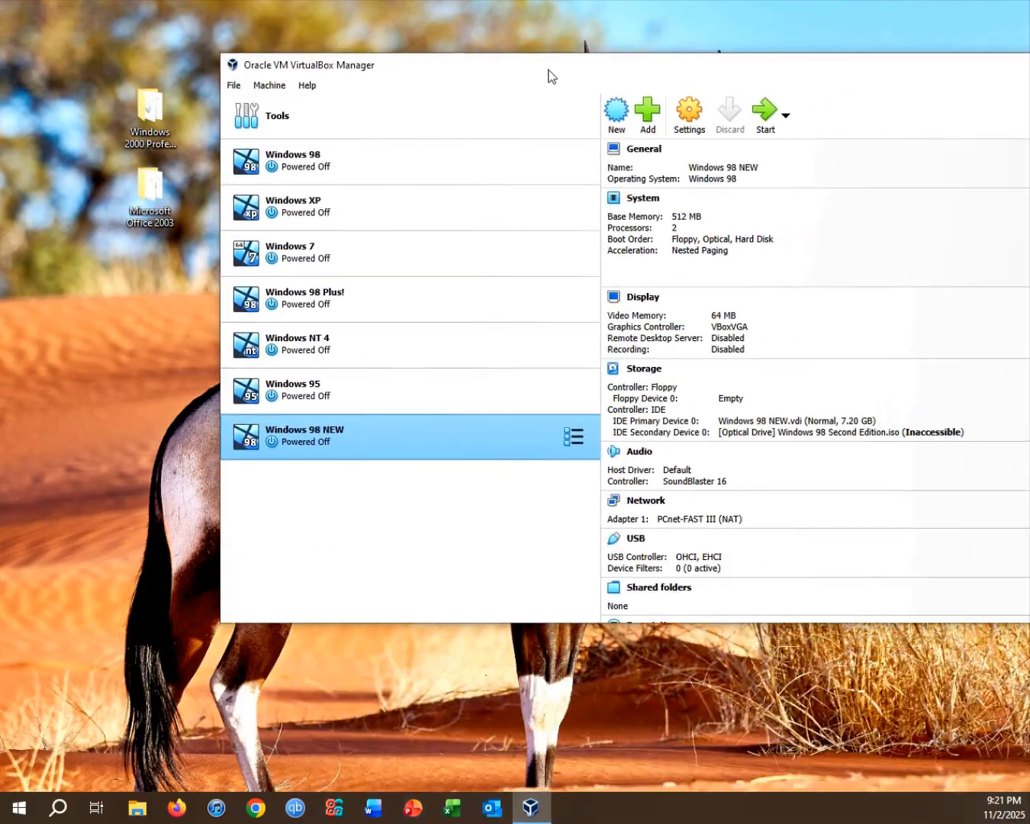
Step: Drag the VirtualBox Manager window fully onto the screen to view the VM list
drag(391, 120, 333, 134)
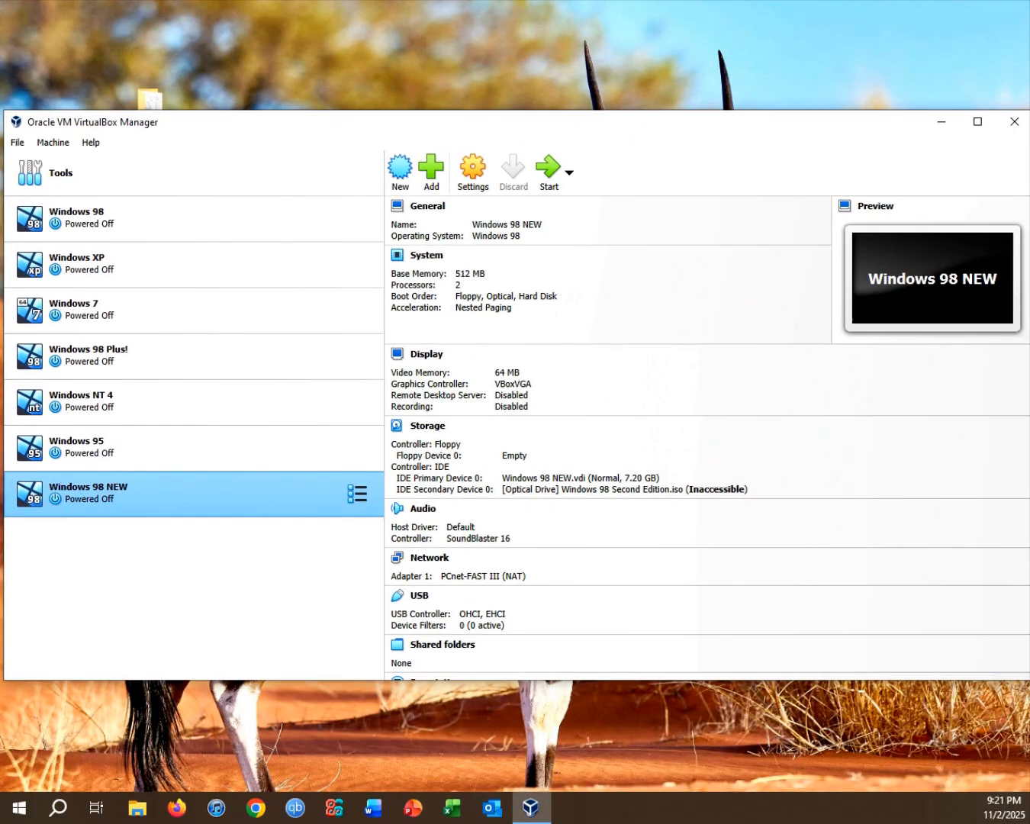
Step: Maximize the Manager and start a new virtual machine named 'Windows 2000'
click(978, 123)
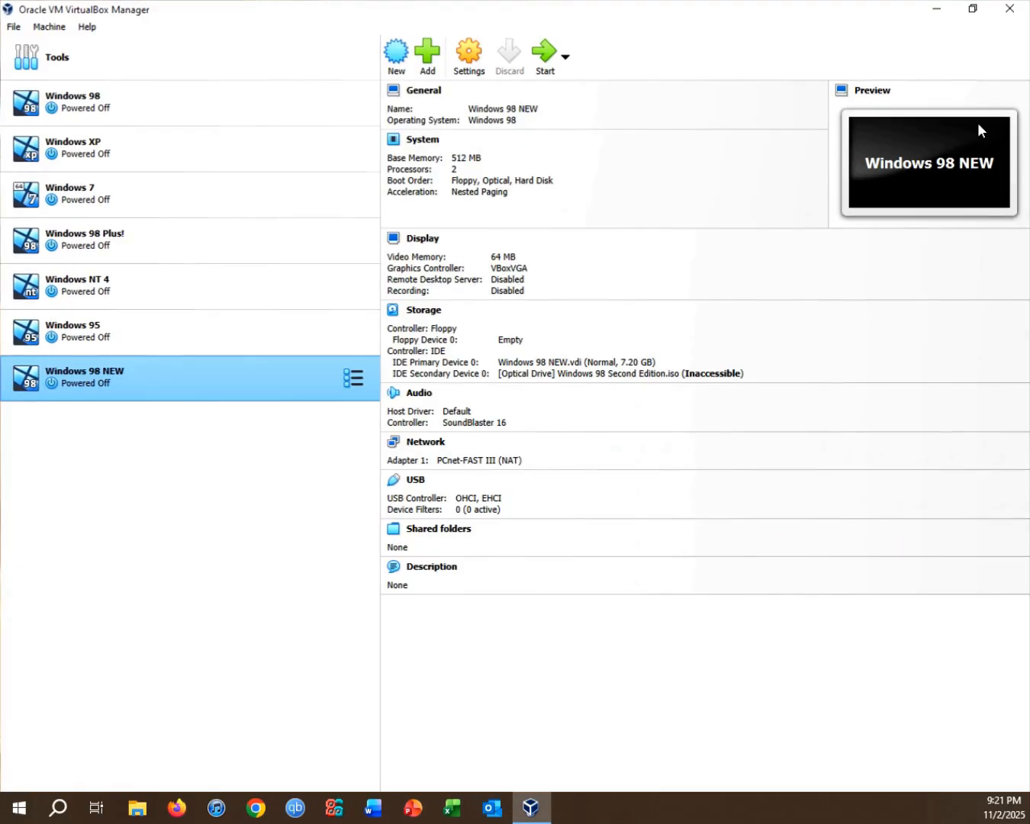
click(390, 58)
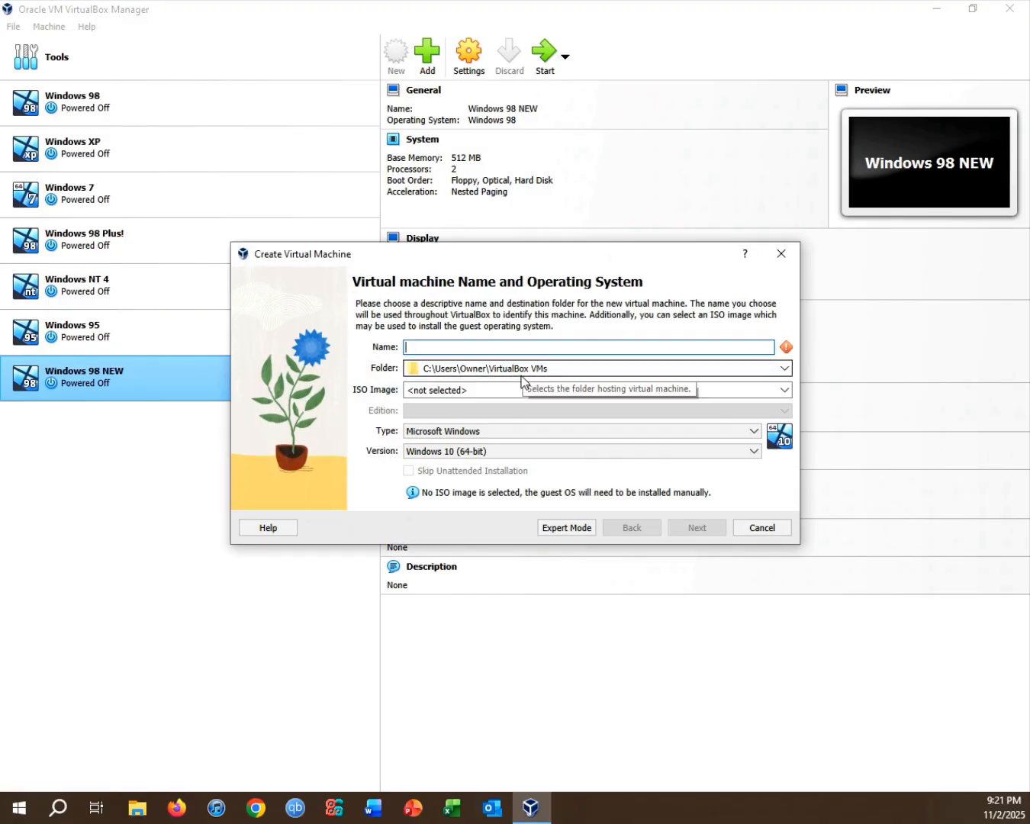
text(Windows 20000)
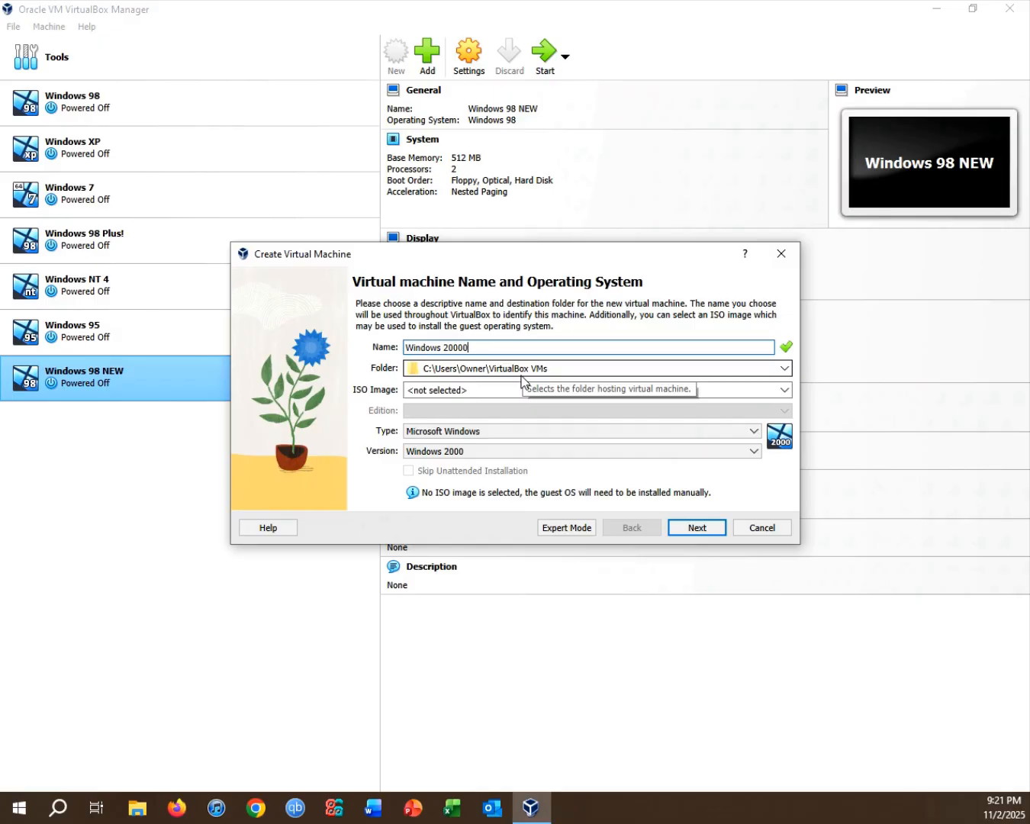
key(BackSpace)
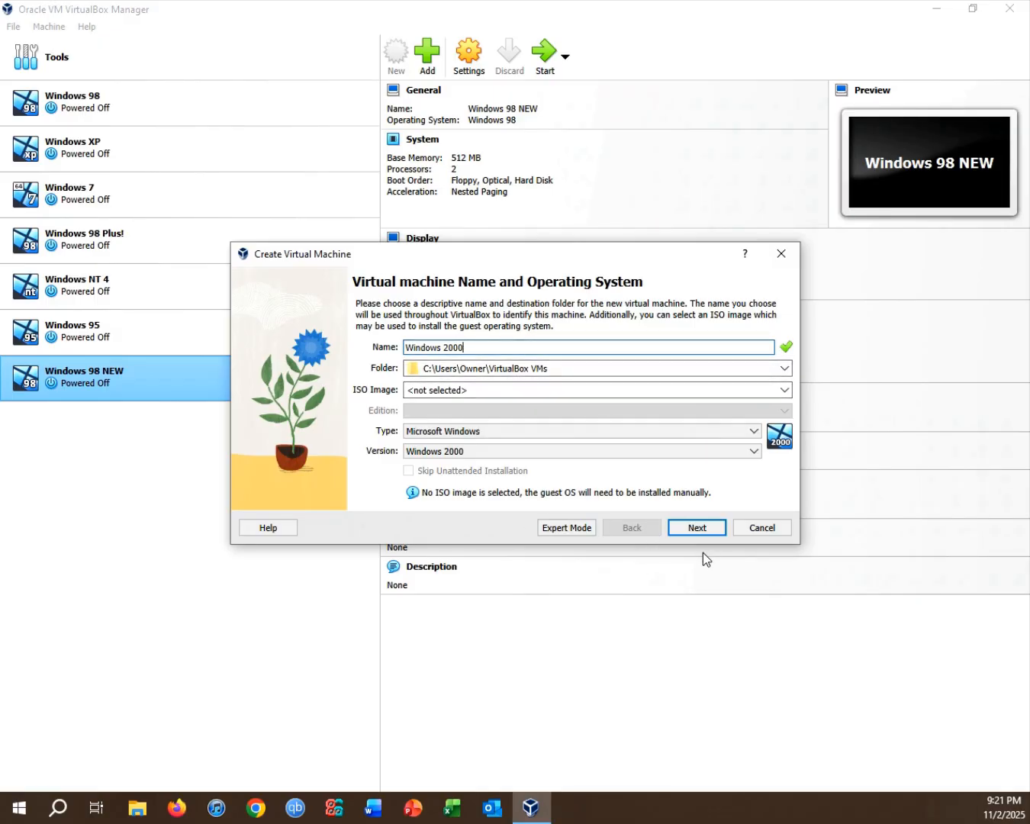
click(692, 529)
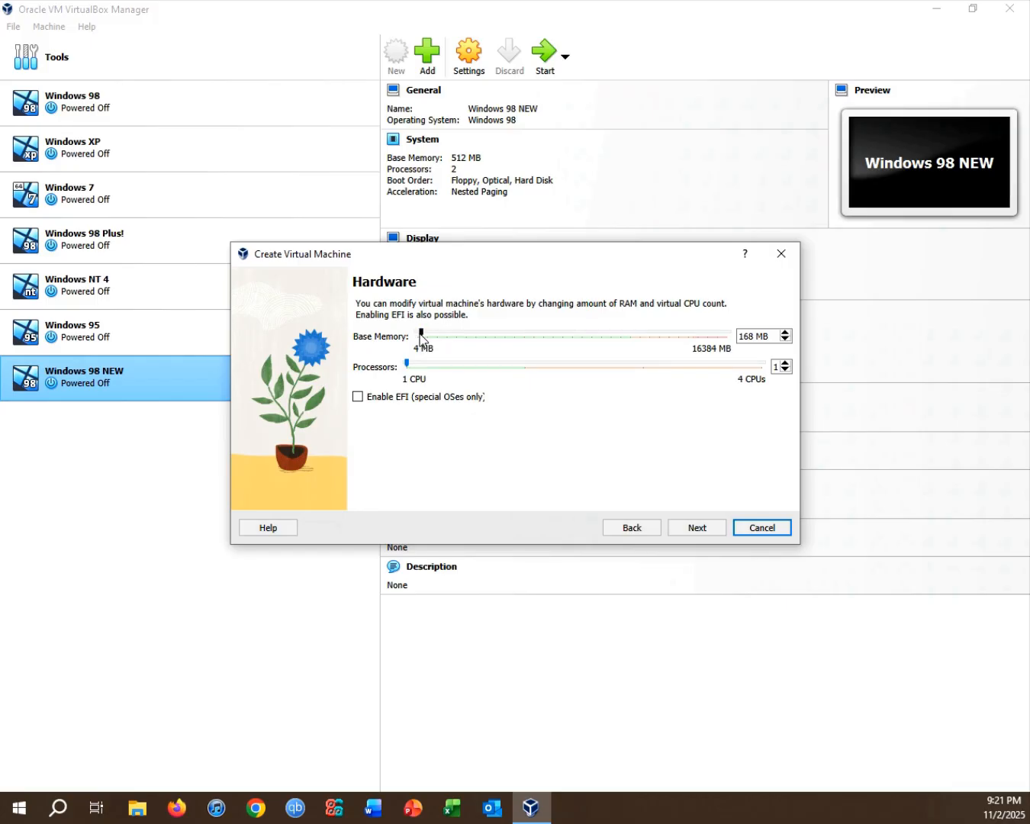
Step: Give it 1024 MB memory, 2 processors and a roughly 20 GB disk, then finish
drag(420, 336, 438, 337)
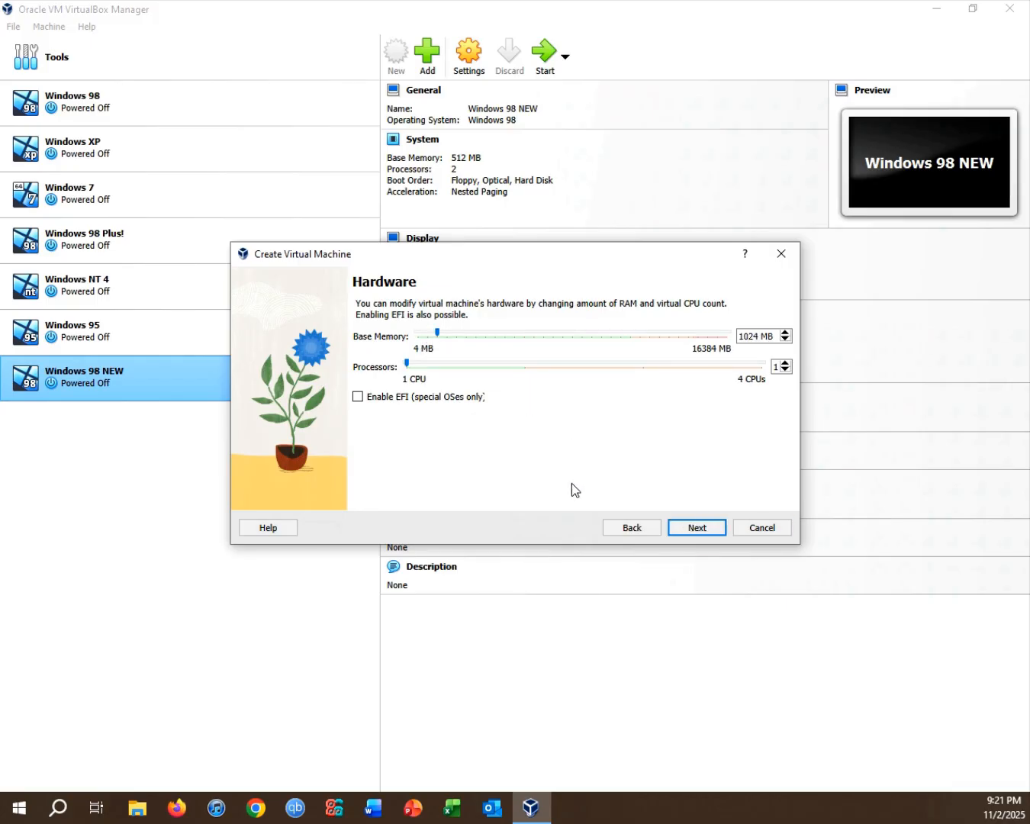
drag(408, 366, 469, 380)
click(700, 529)
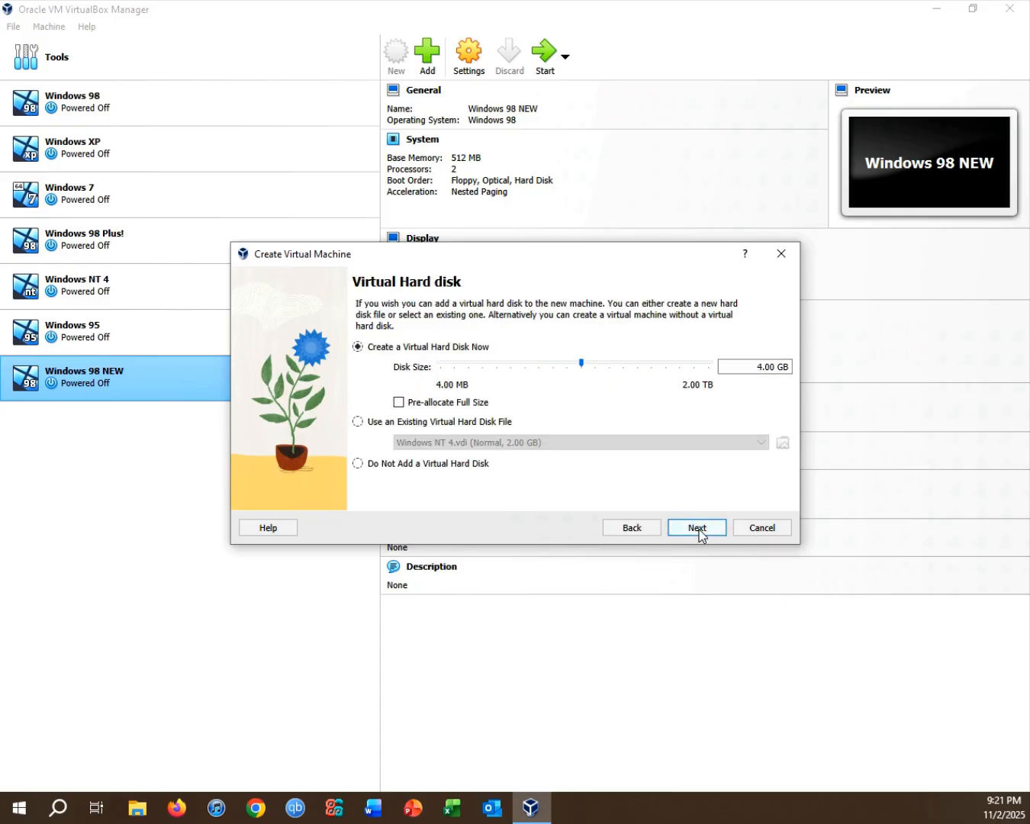
drag(579, 359, 613, 367)
click(706, 527)
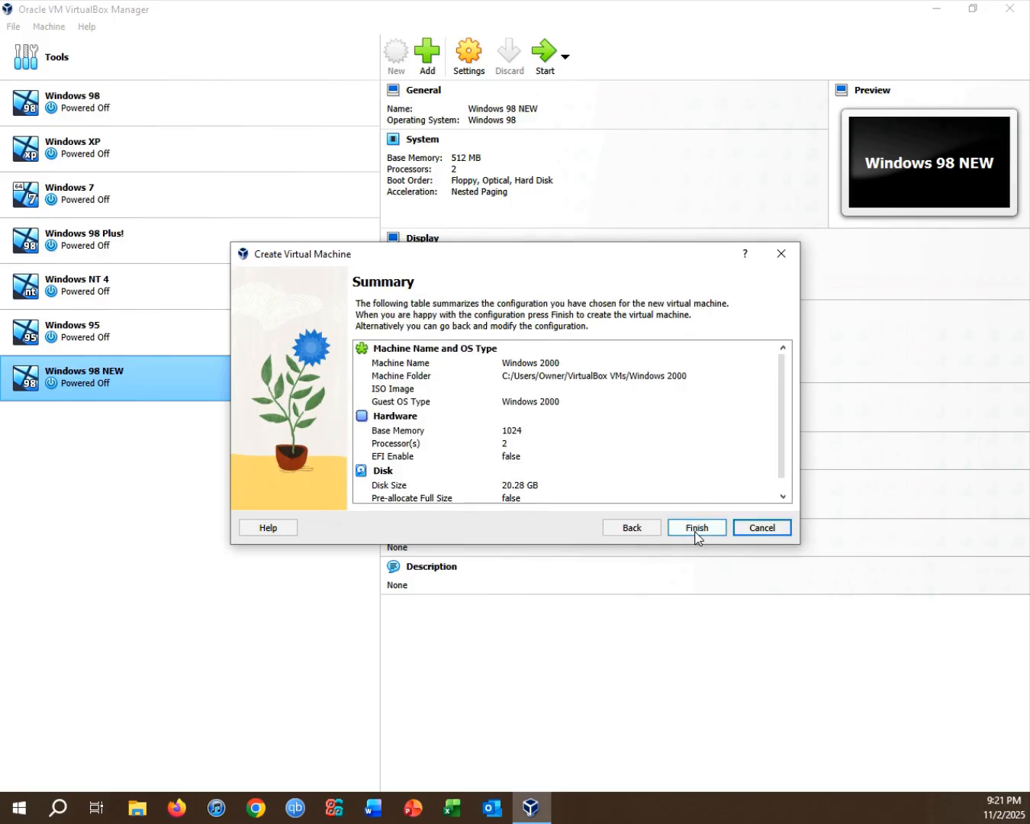
click(701, 527)
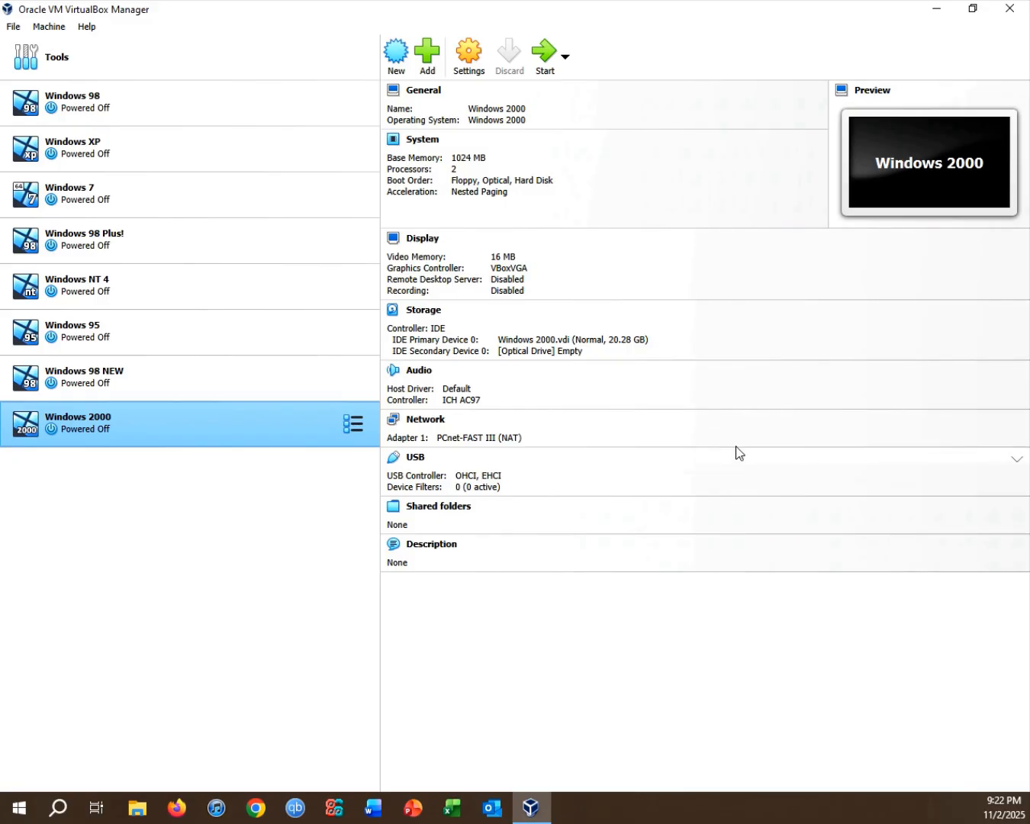
Step: In the Windows 2000 settings, review the System pages and raise video memory to 128 MB
click(469, 53)
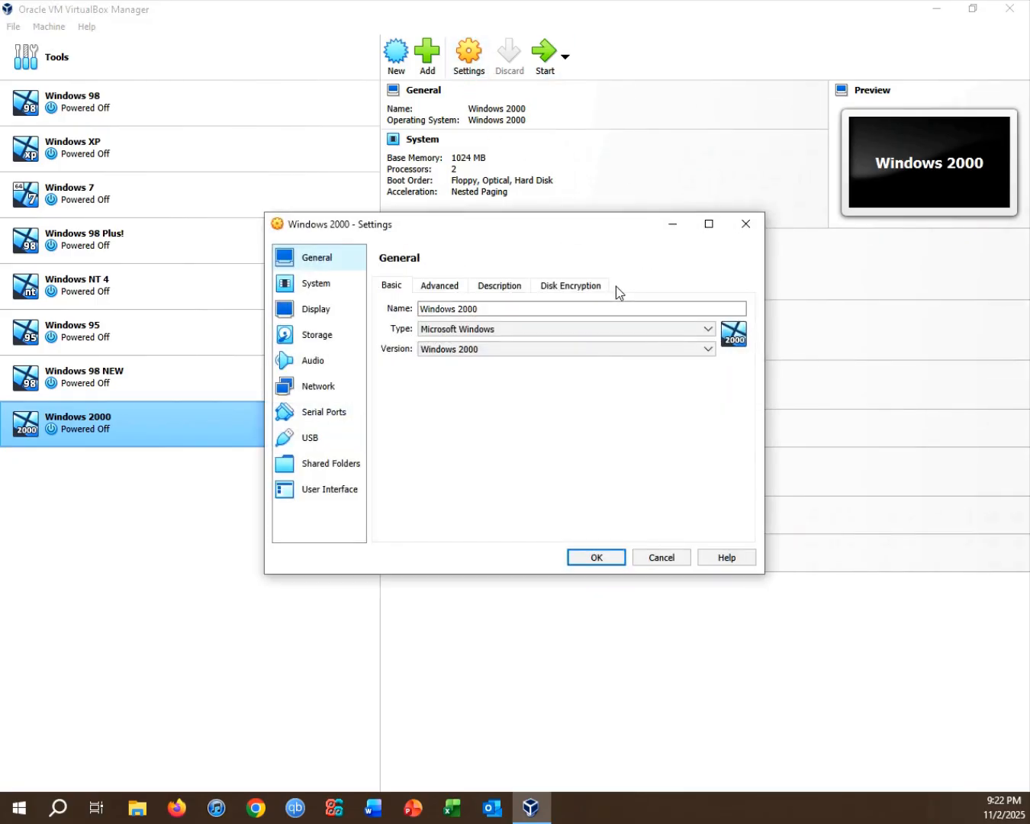
click(329, 287)
click(318, 260)
click(317, 287)
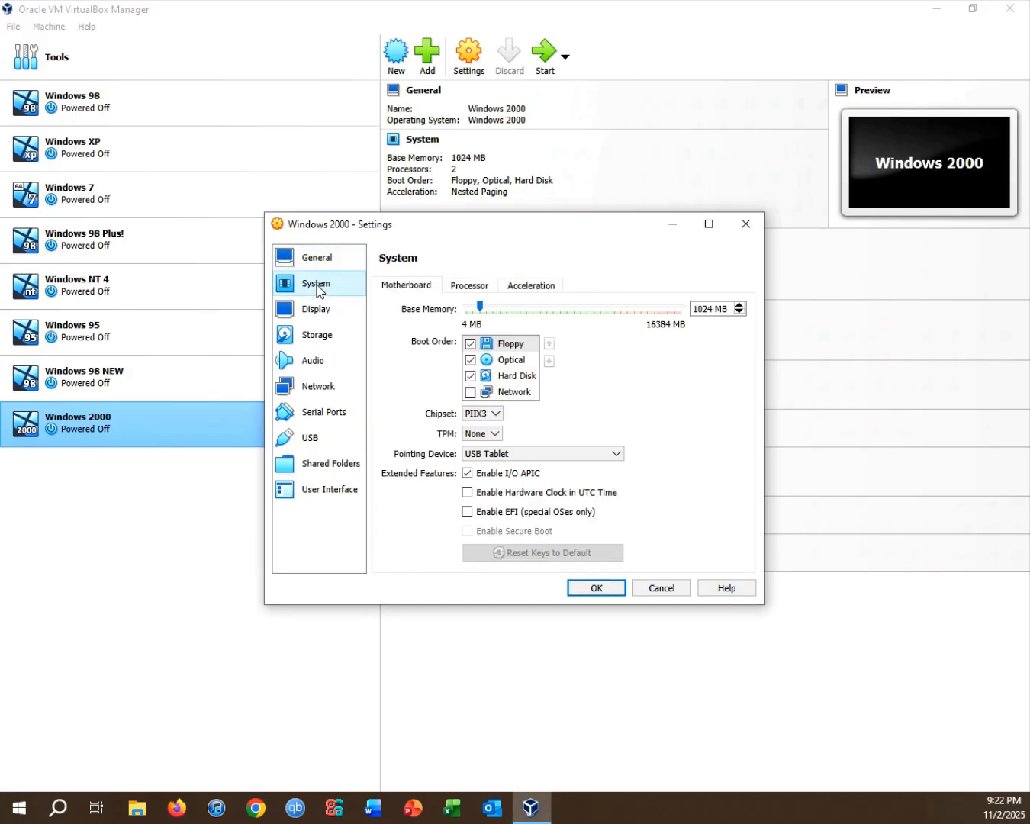
click(451, 289)
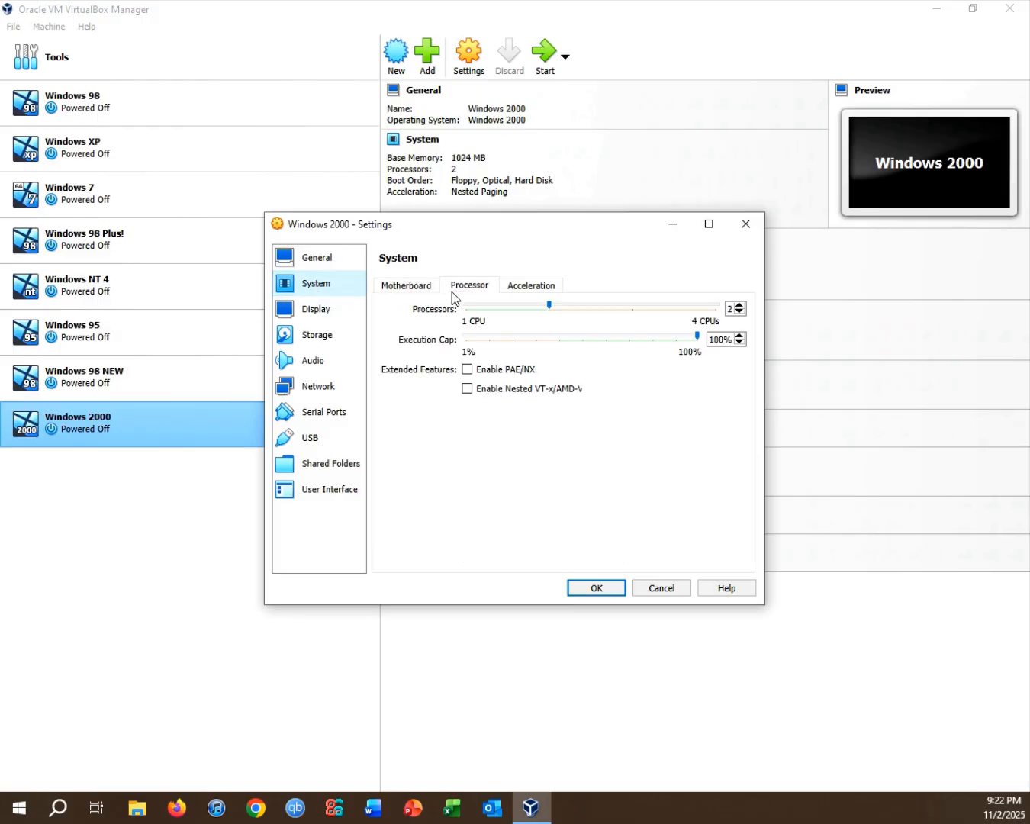
click(517, 291)
click(312, 321)
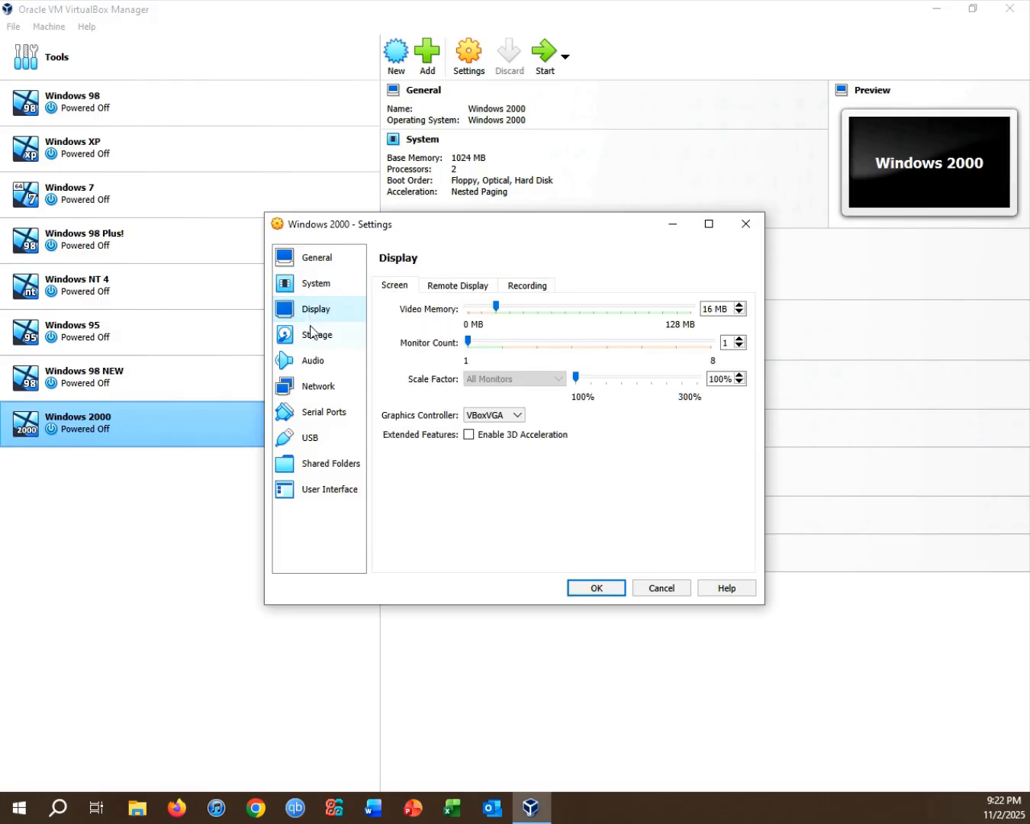
drag(496, 308, 695, 327)
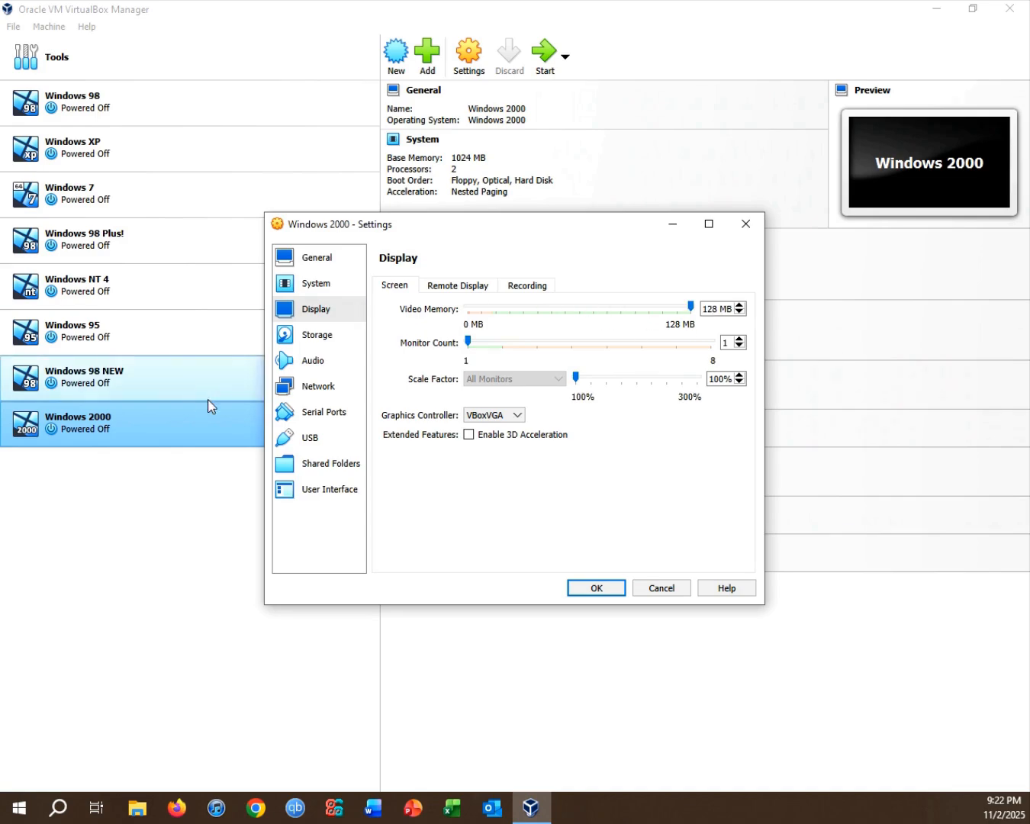
Step: Enable audio input, review the remaining pages, save the settings and start the machine
click(312, 340)
click(316, 363)
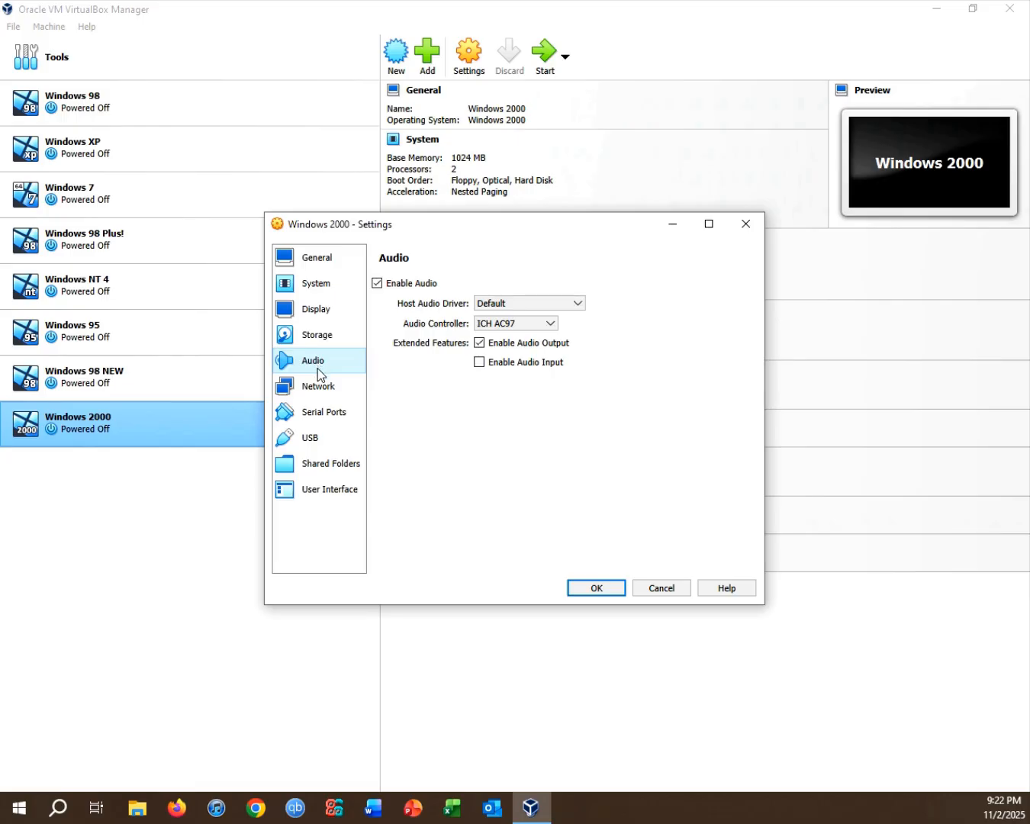
click(479, 363)
click(309, 415)
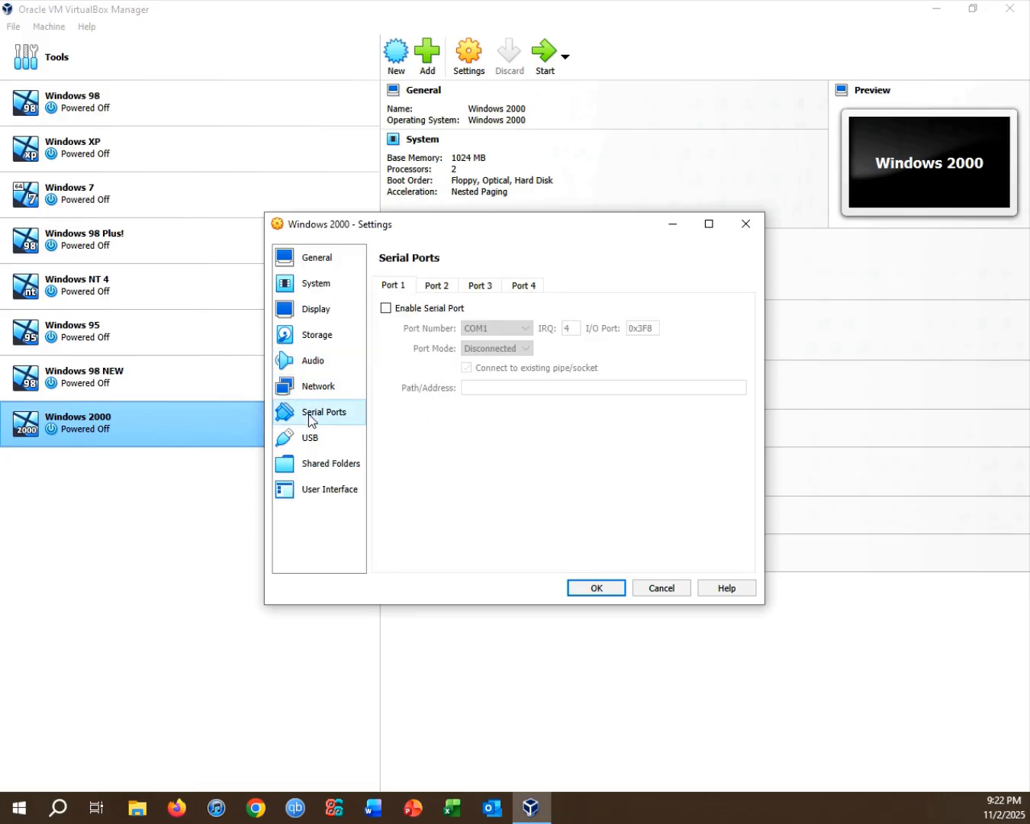
click(316, 441)
click(318, 493)
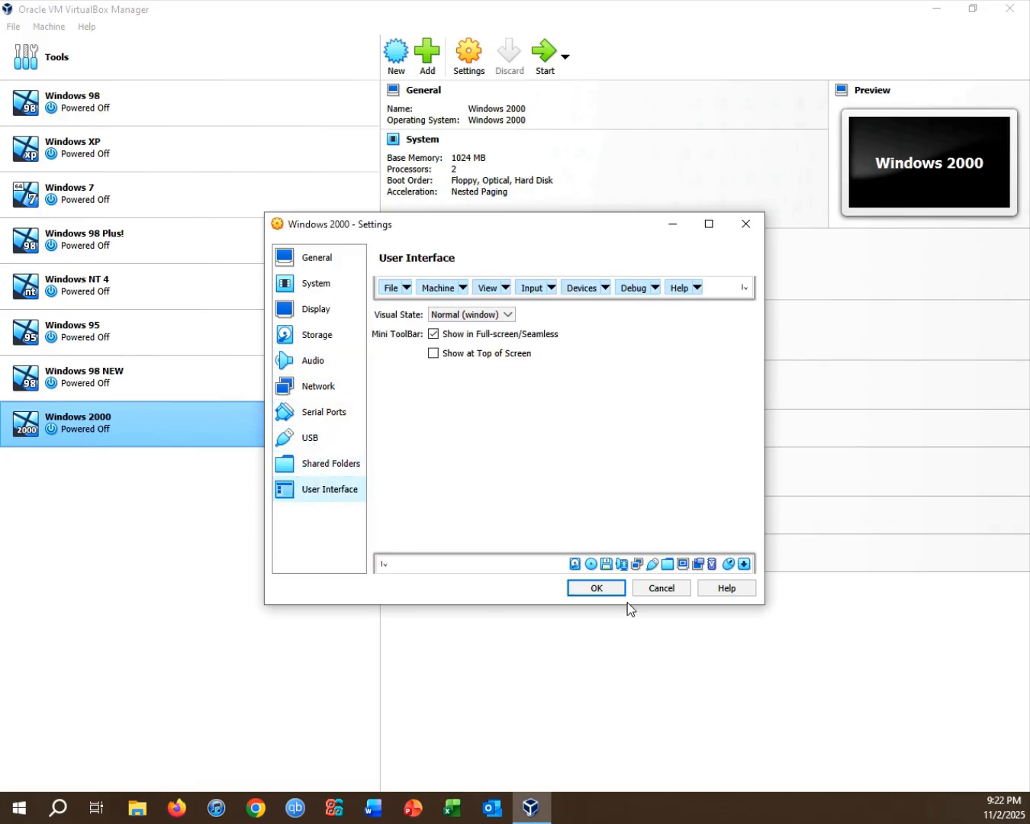
click(592, 588)
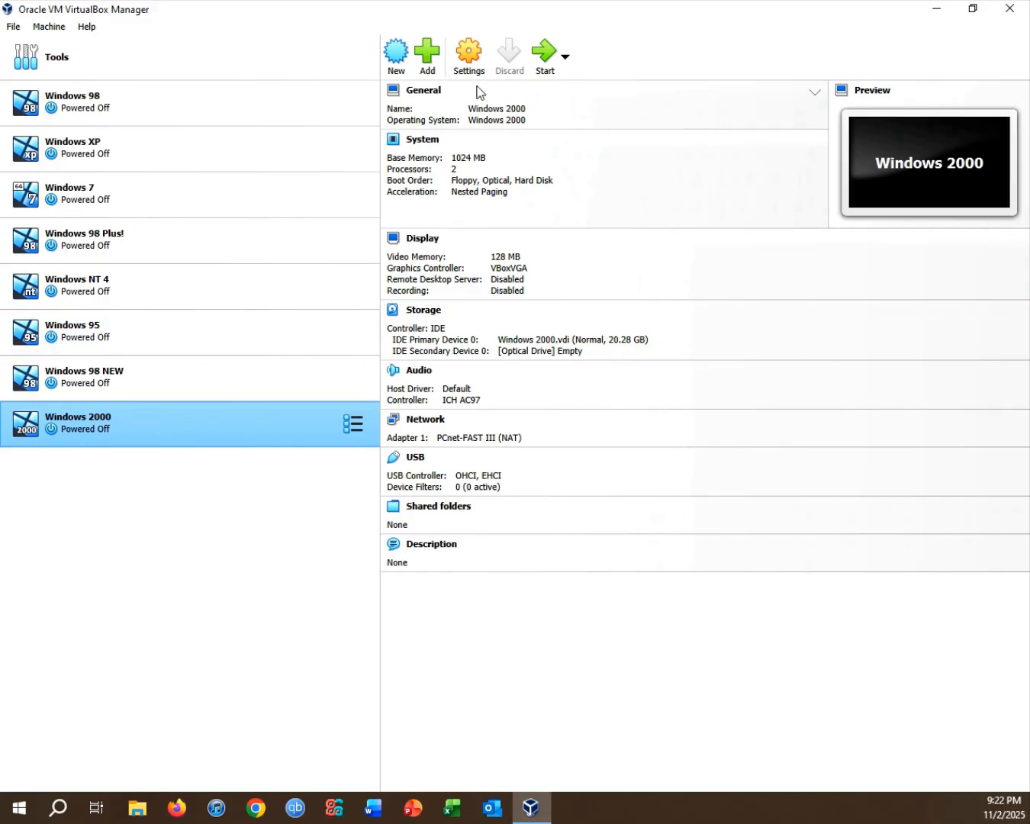
click(545, 53)
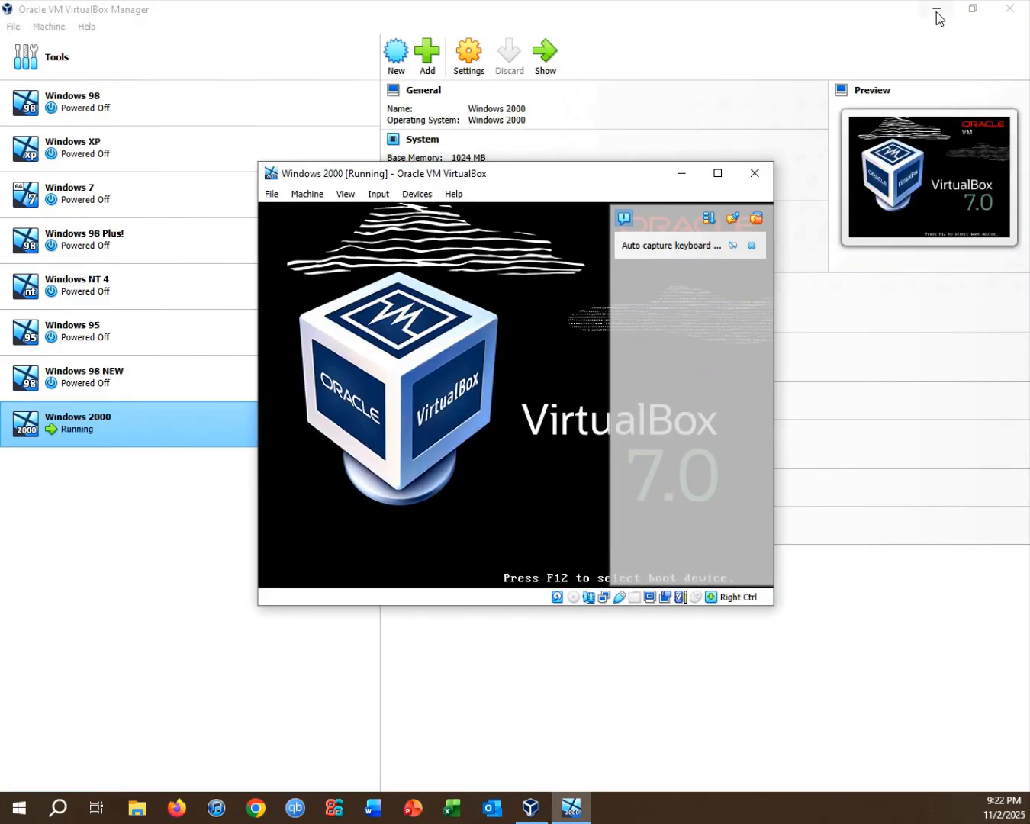
Step: Minimize the Manager and tidy the VM window, dismissing the failed-boot prompt and notification panel
click(936, 12)
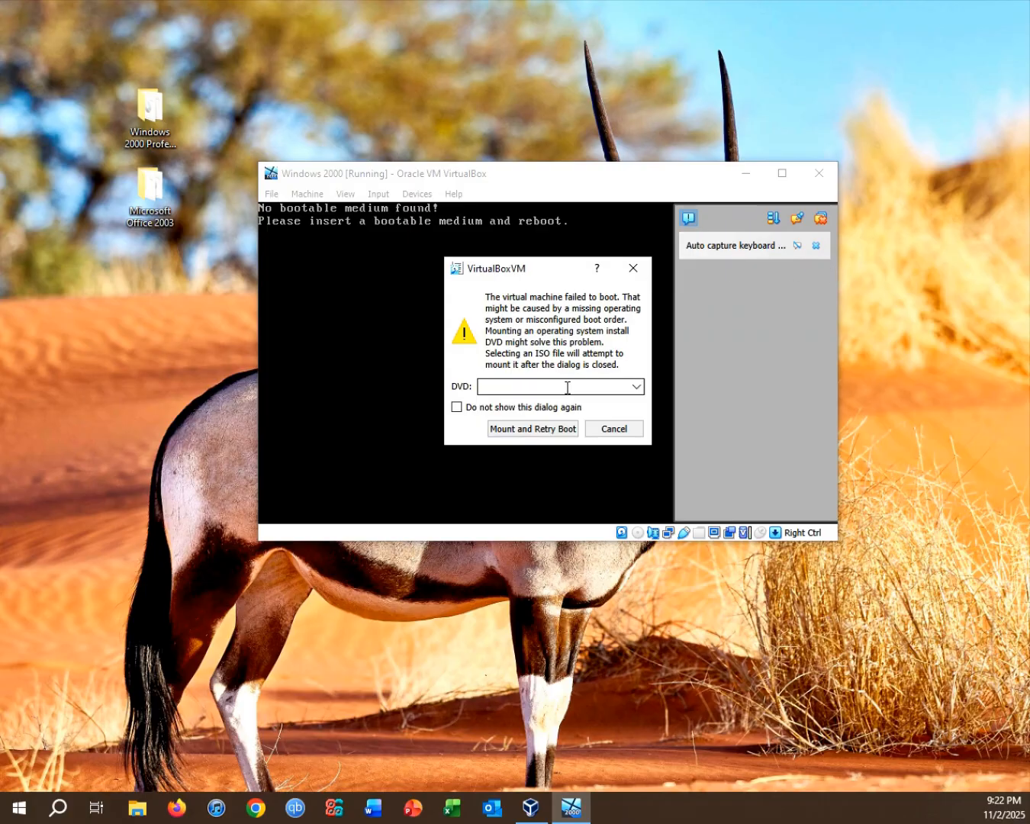
click(629, 270)
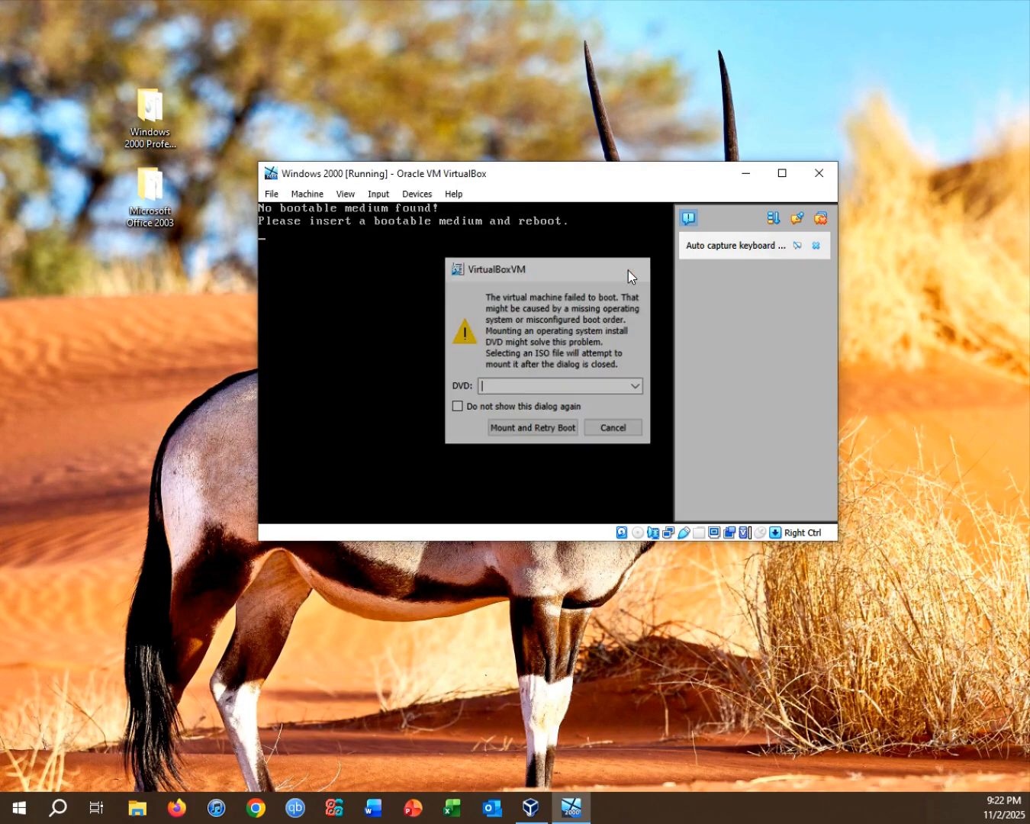
click(800, 247)
drag(524, 172, 523, 207)
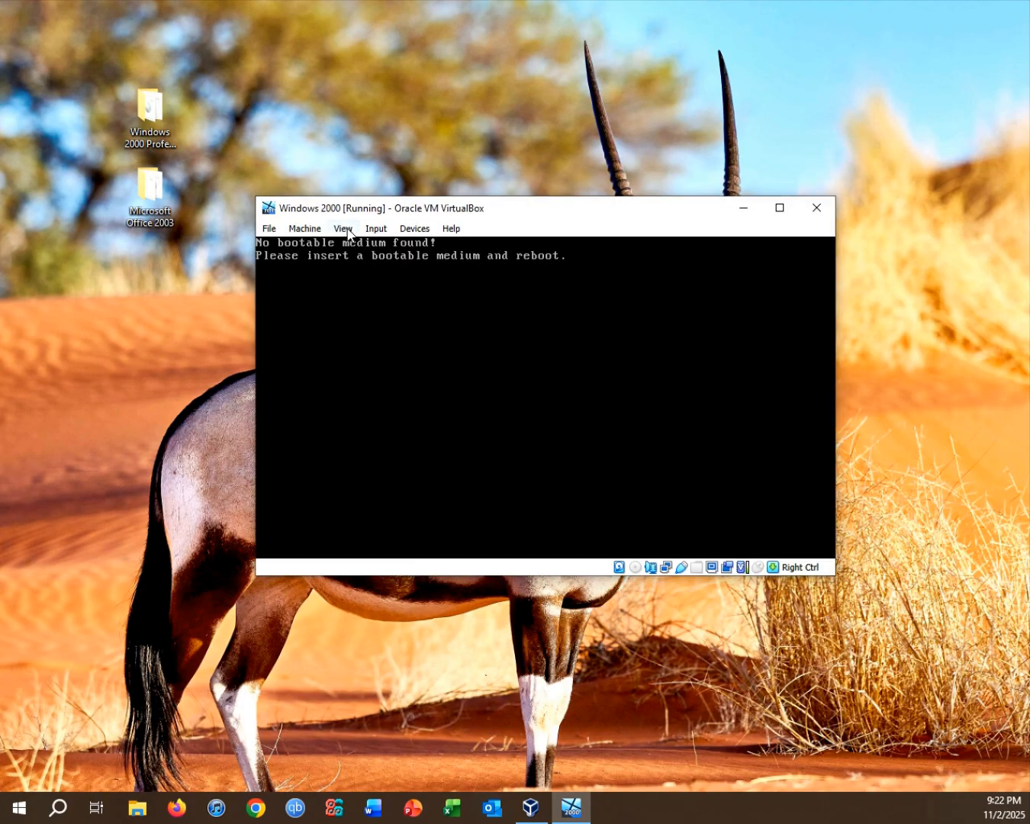
Step: Load W2PIS_EN.iso from the Windows 2000 Professional folder into the optical drive and reset the VM
click(346, 233)
mouse_move(417, 230)
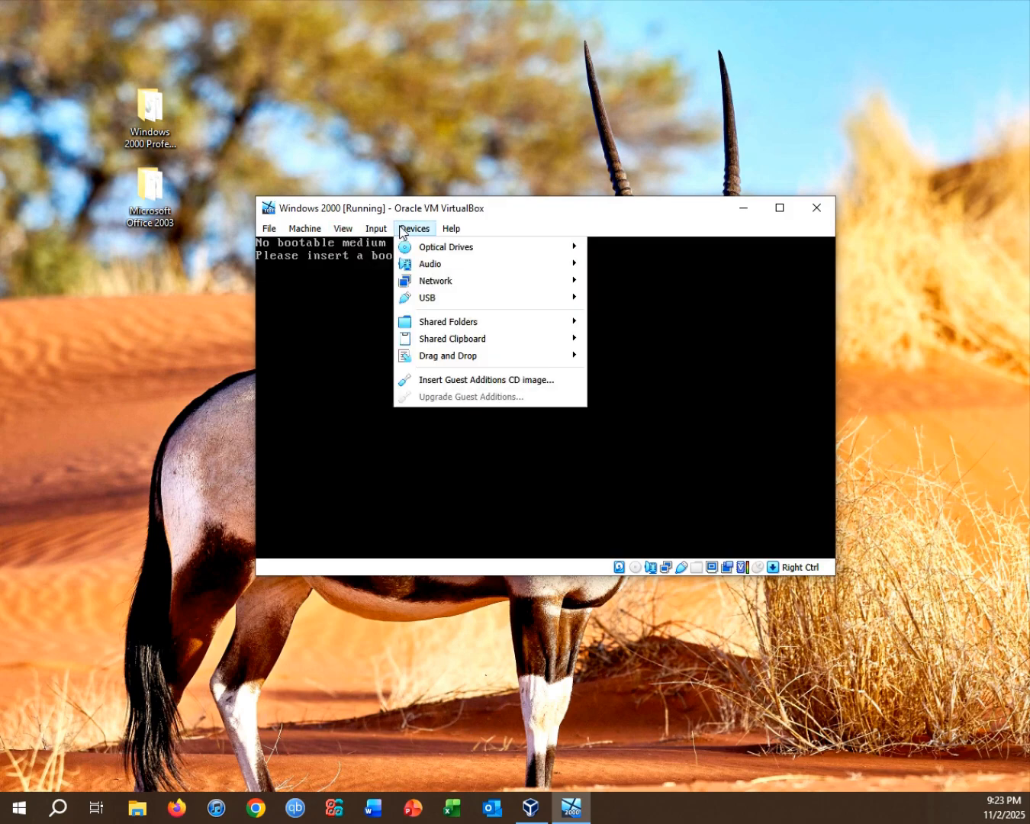
click(665, 266)
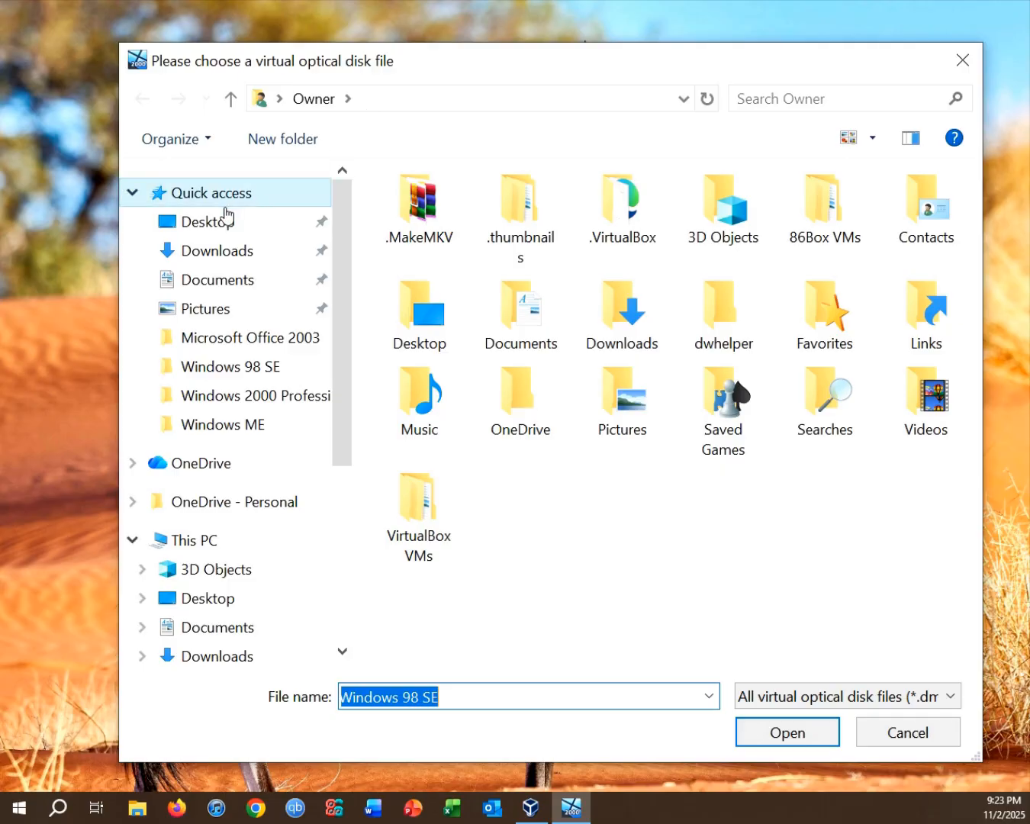
click(223, 220)
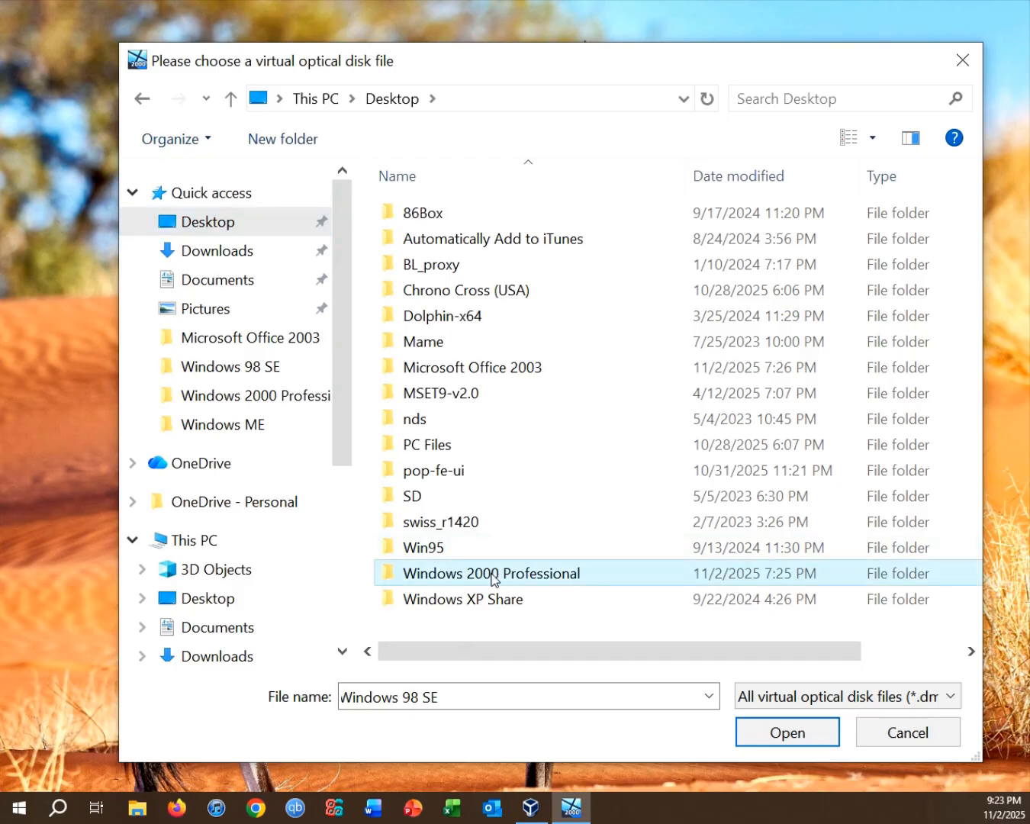
double_click(493, 575)
click(445, 241)
click(766, 729)
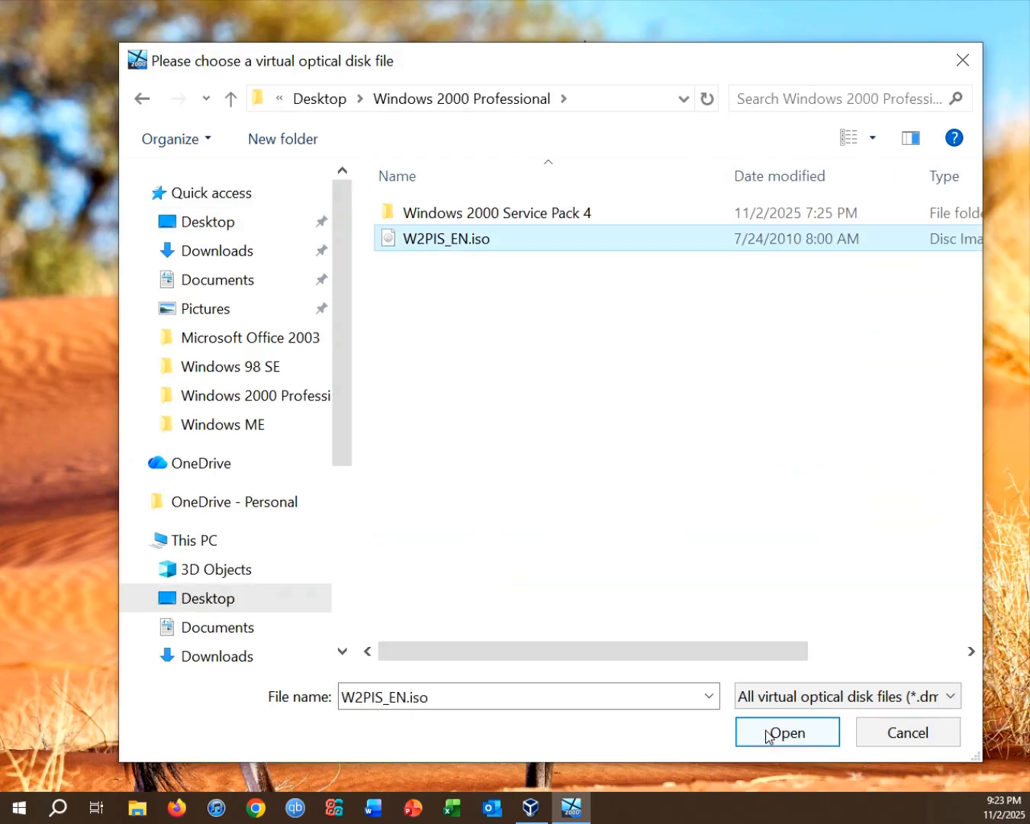
click(305, 227)
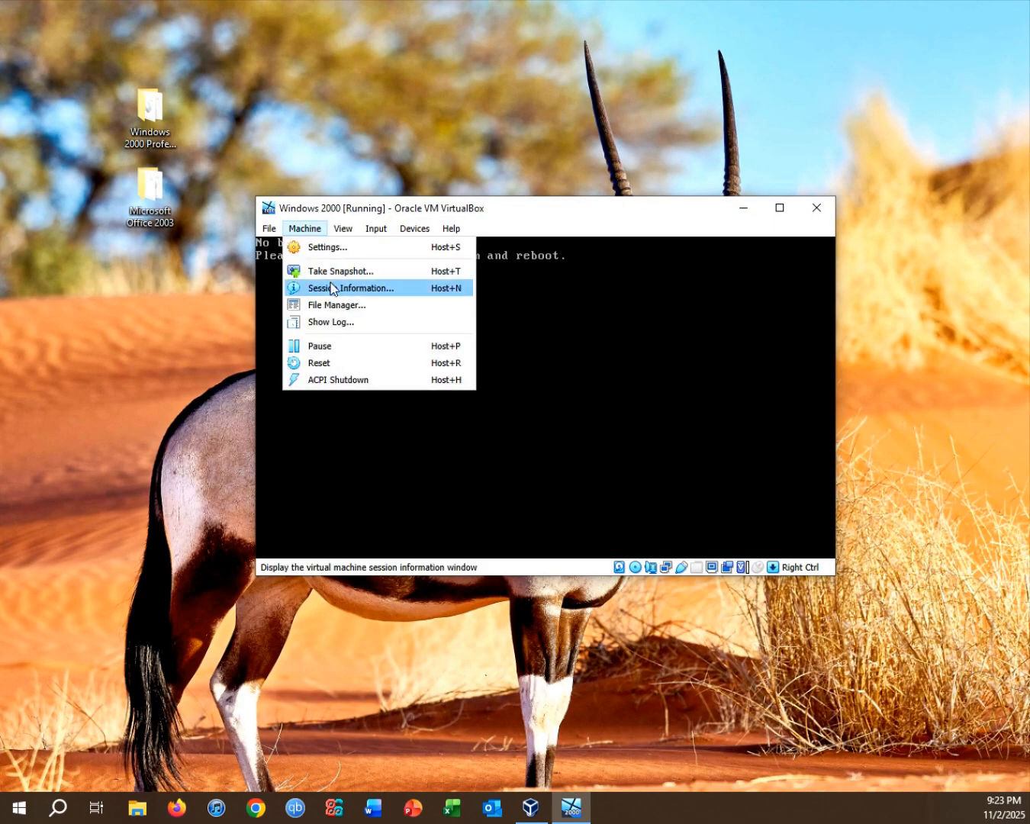
click(331, 360)
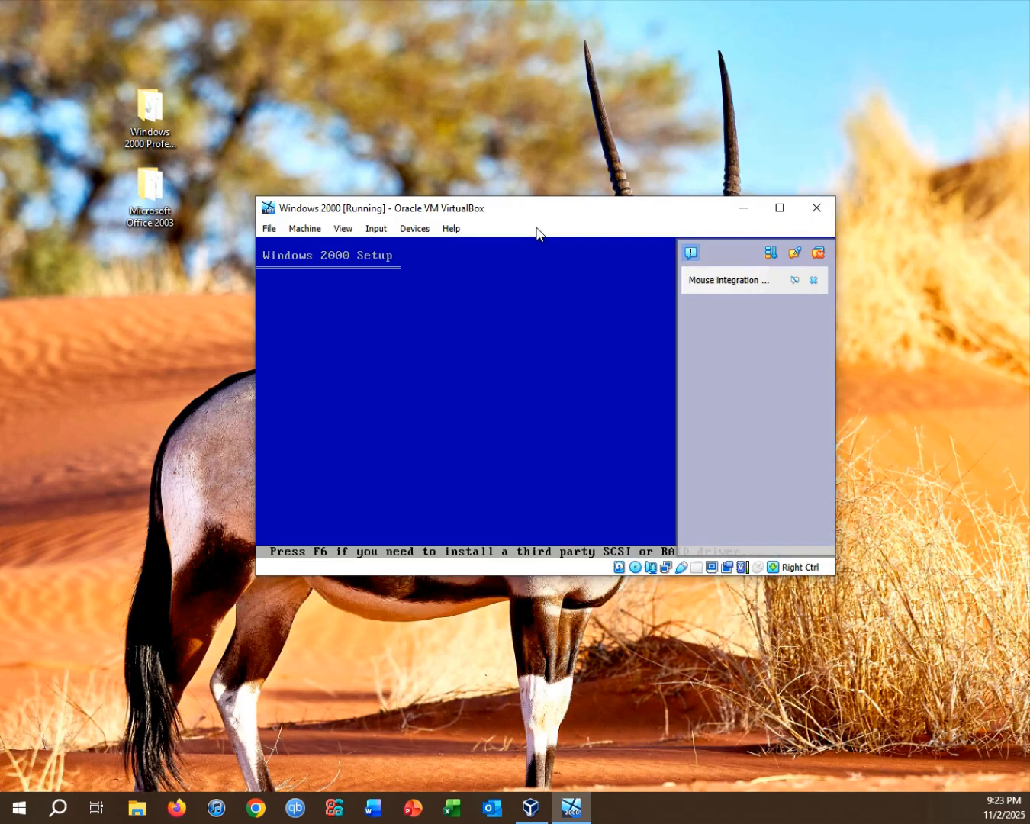
Step: Dismiss the mouse notice, begin Windows 2000 Setup and accept the licence agreement with F8
click(817, 254)
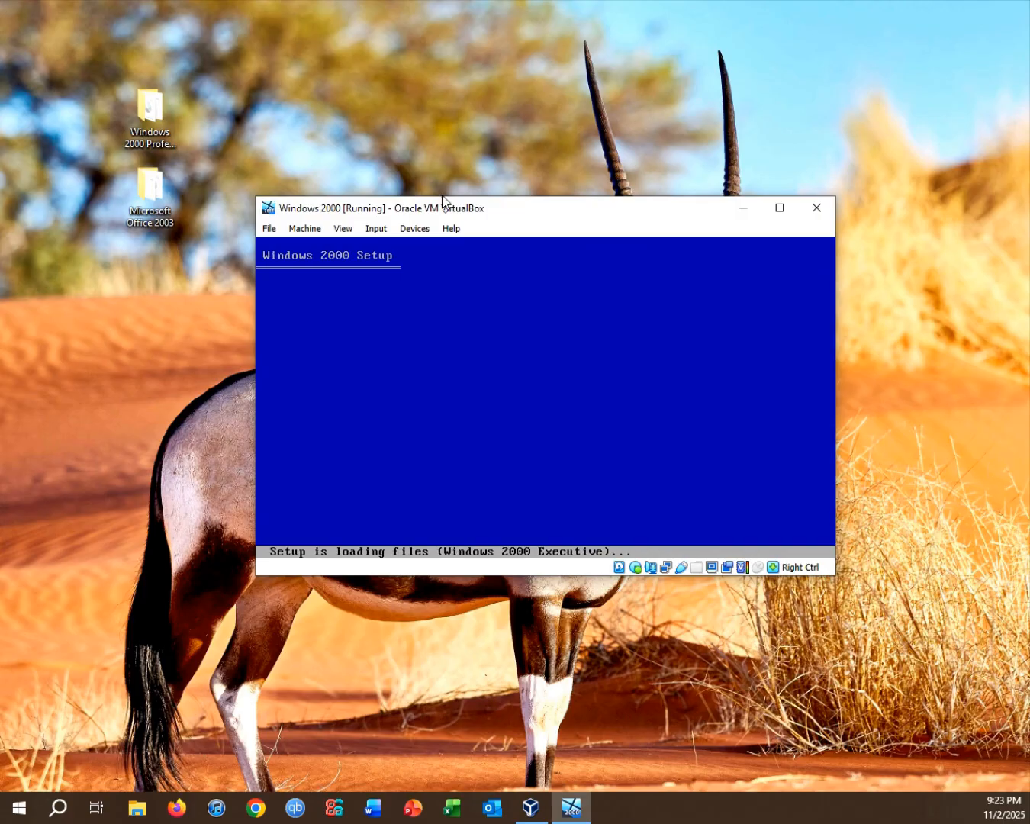
drag(447, 214, 424, 238)
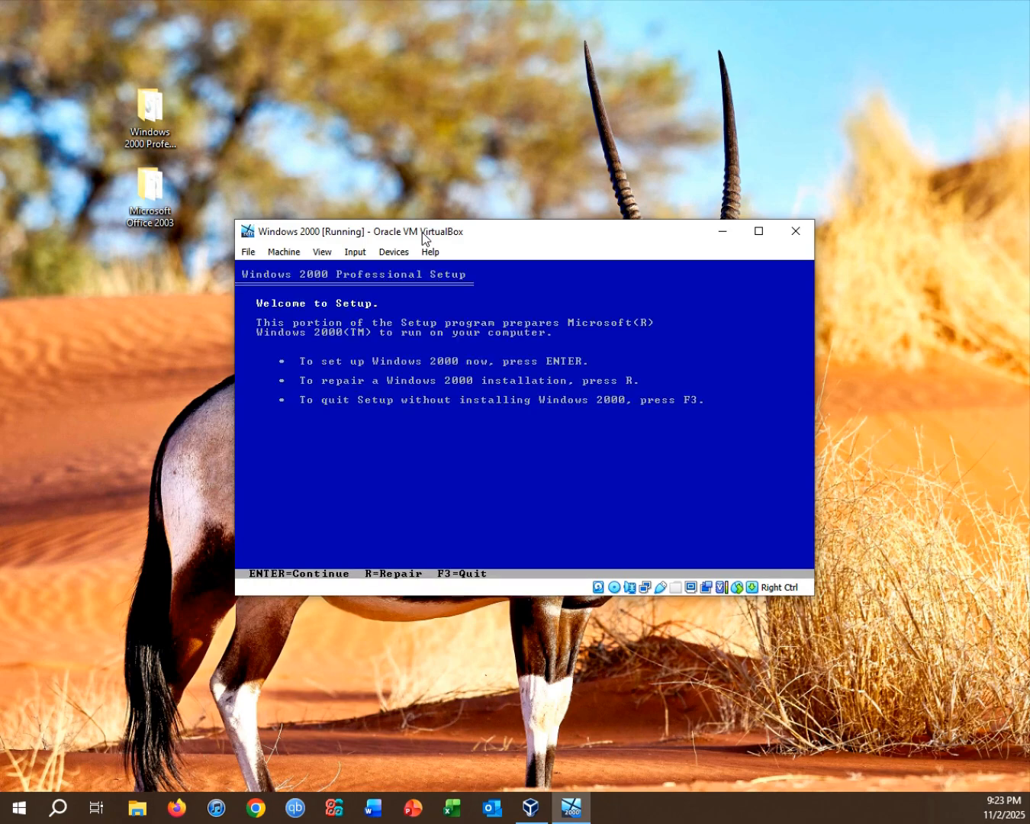
key(Return)
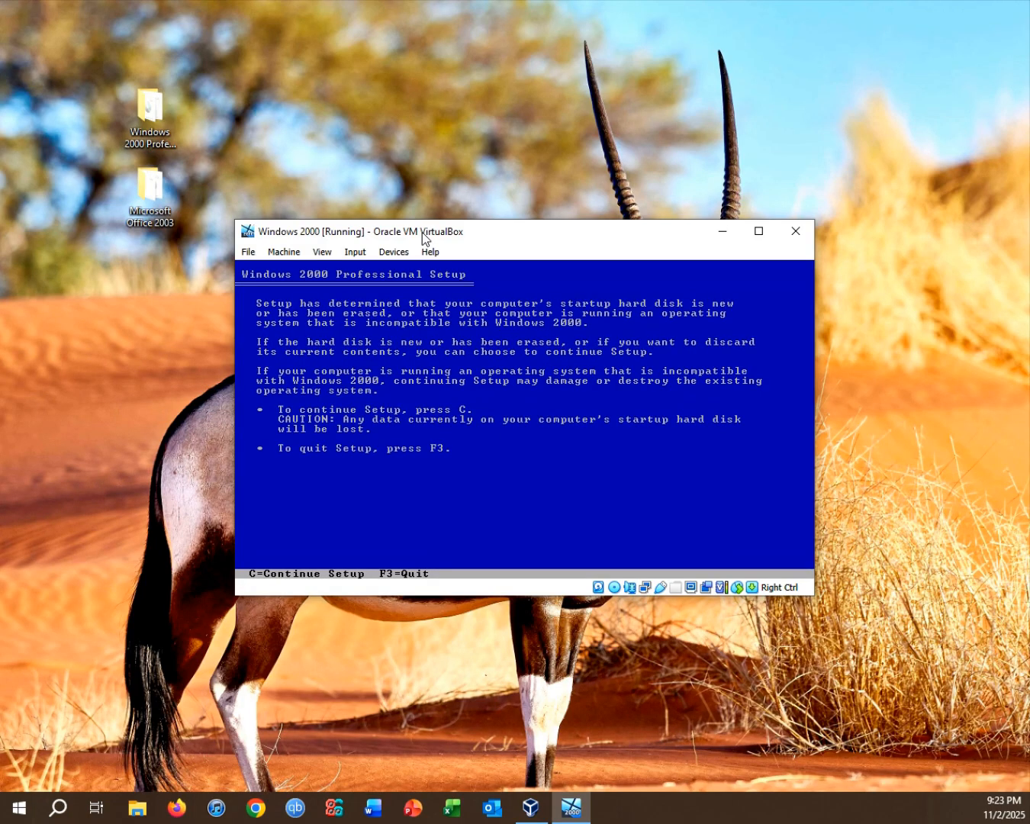
key(c)
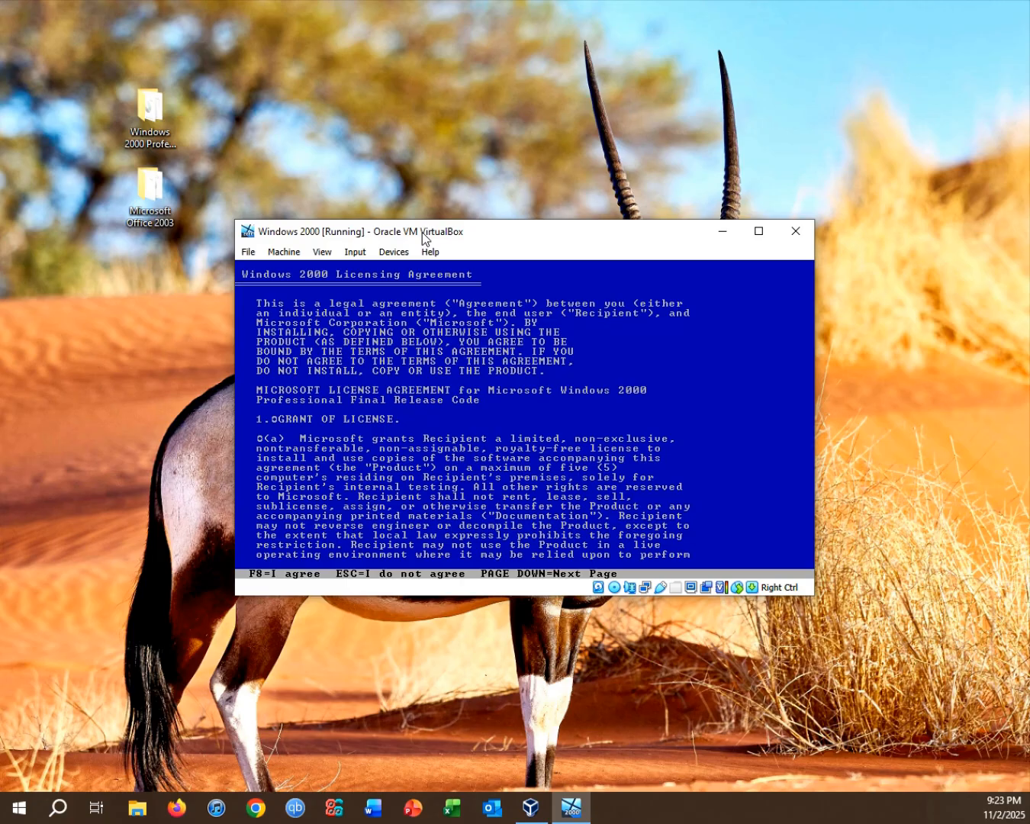
key(F8)
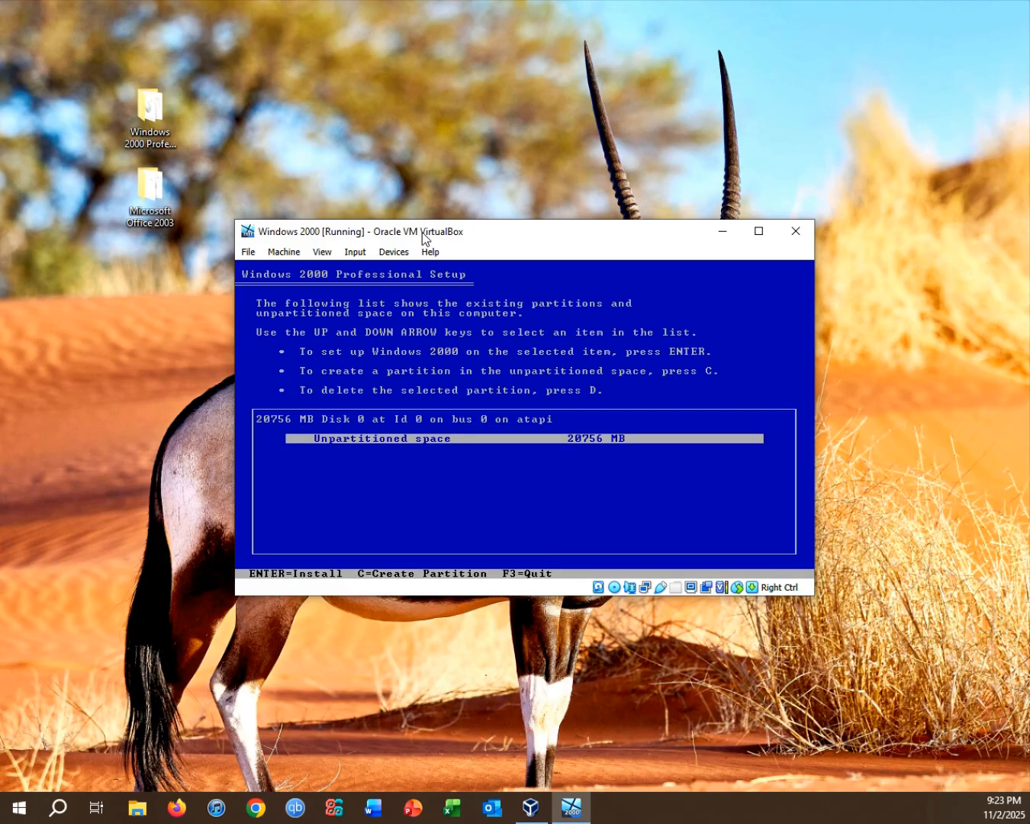
Step: Install onto the unpartitioned 20756 MB space, format it NTFS, and restart
key(Return)
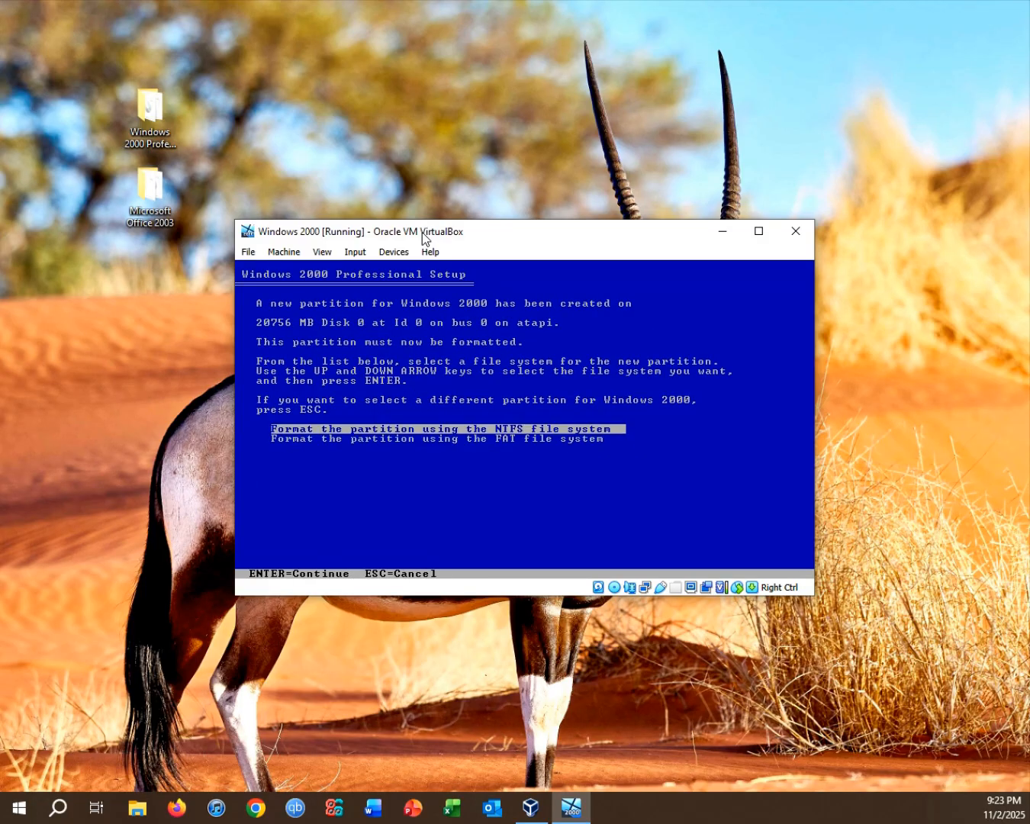
key(Return)
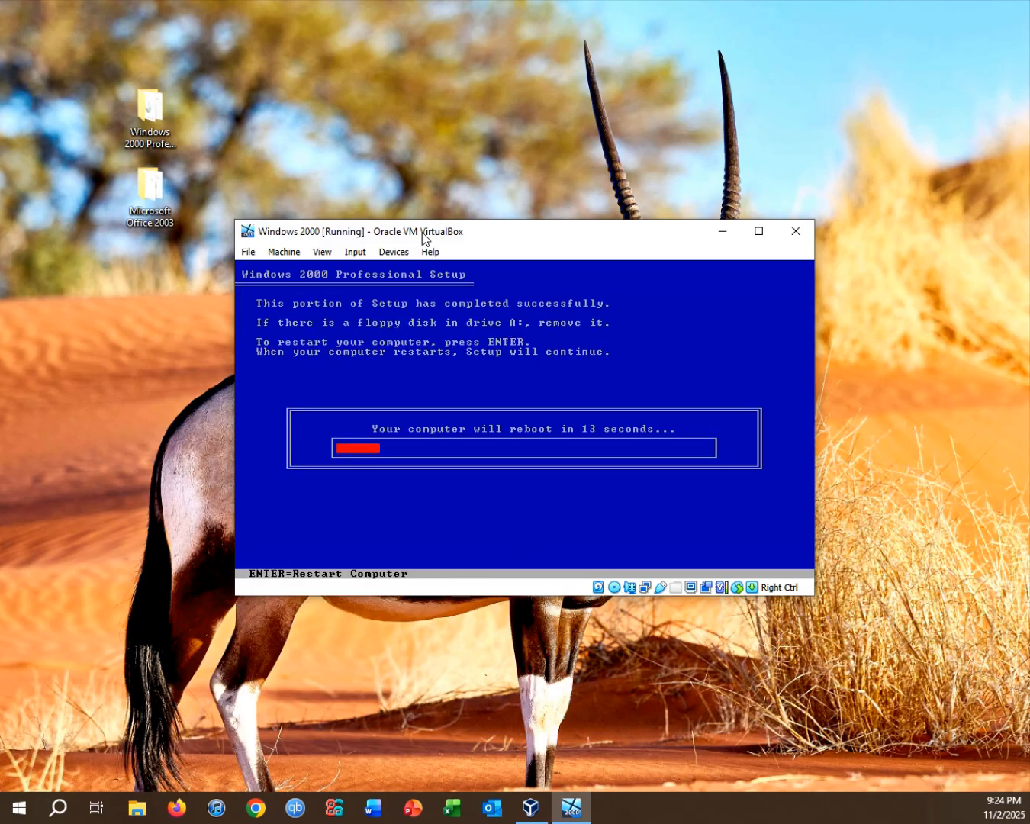
key(Return)
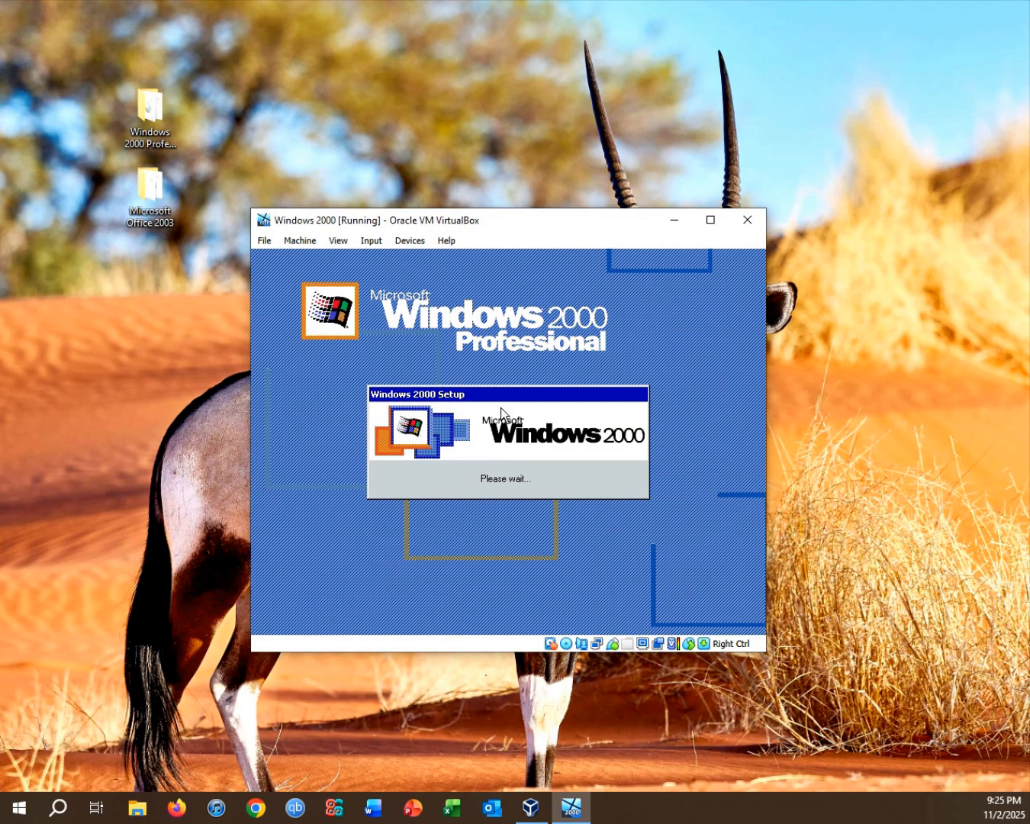
Step: Nudge the Setup splash dialog upward while graphical Setup starts
drag(478, 395, 480, 385)
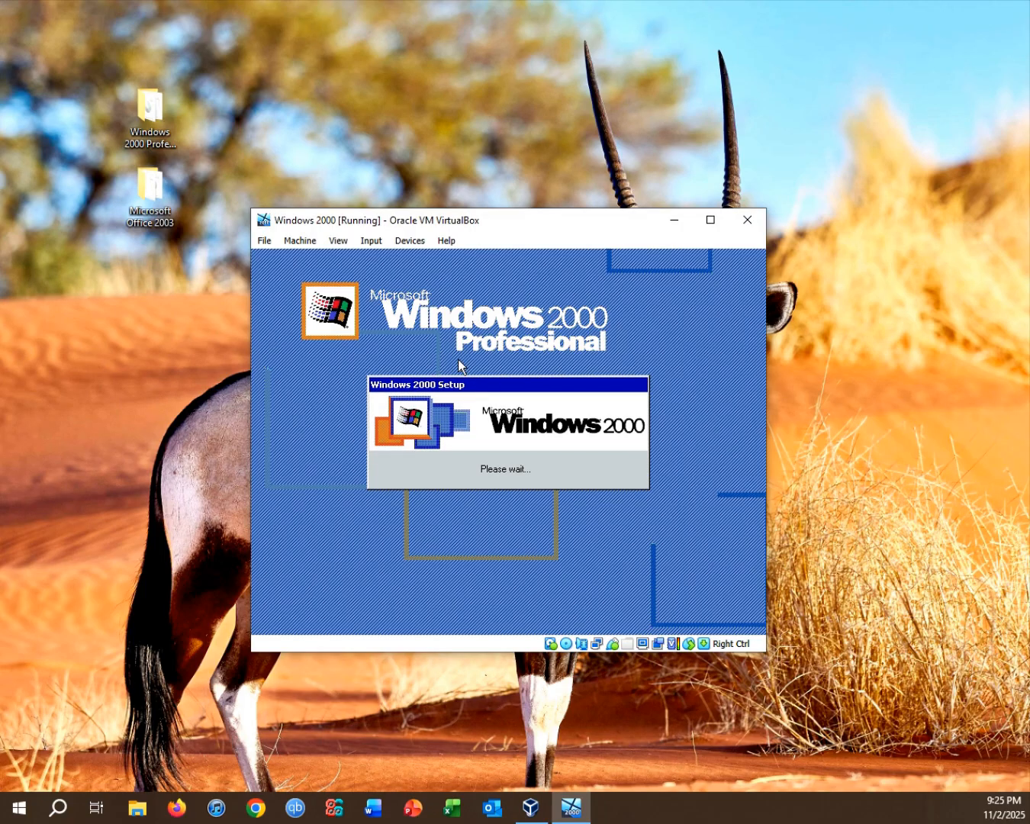
click(418, 355)
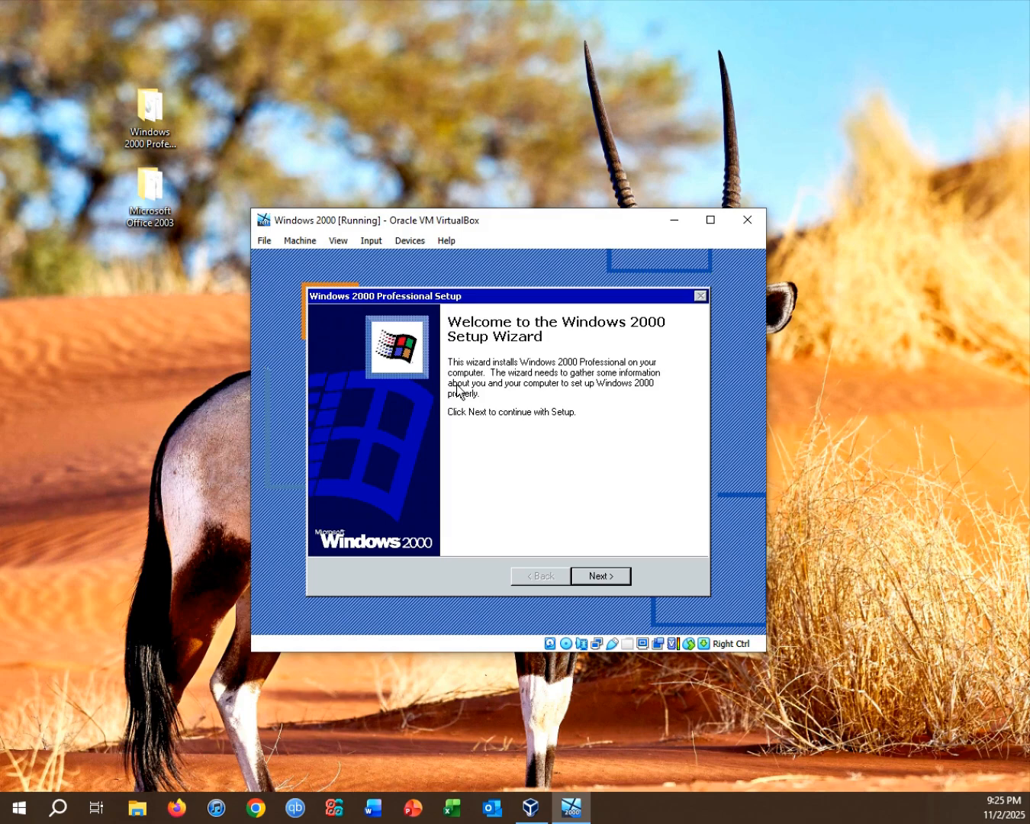
Step: Pass the welcome and regional settings pages and enter the owner's name
click(594, 575)
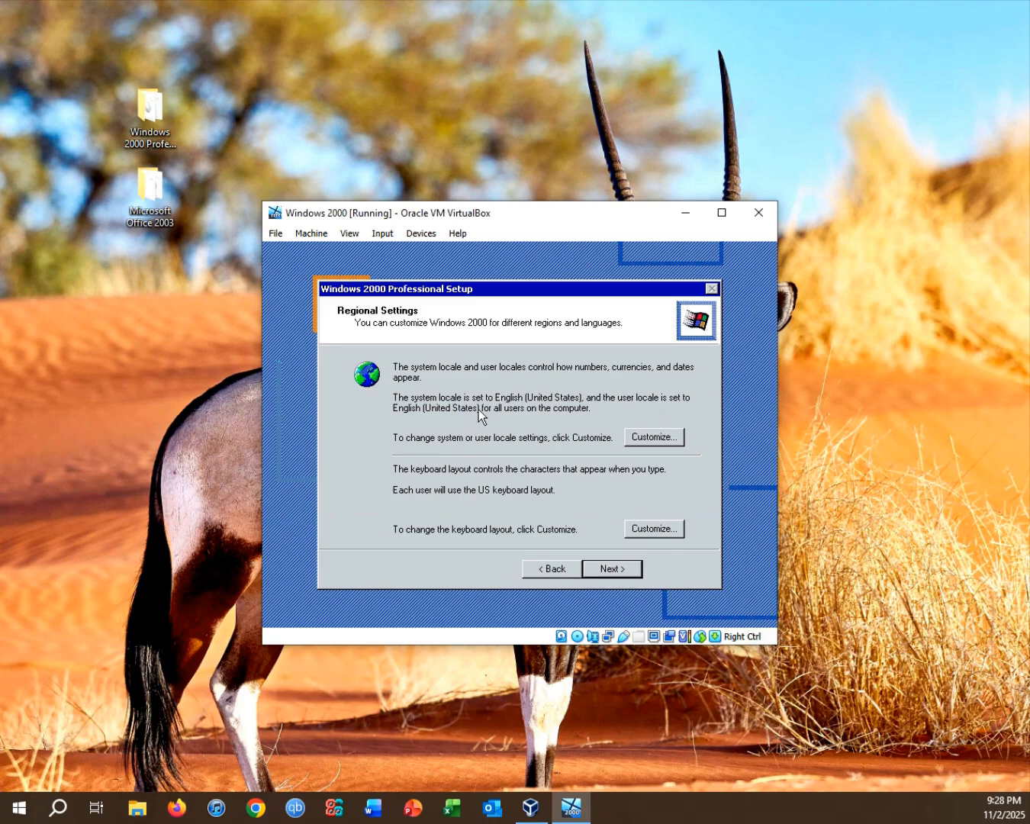
click(602, 571)
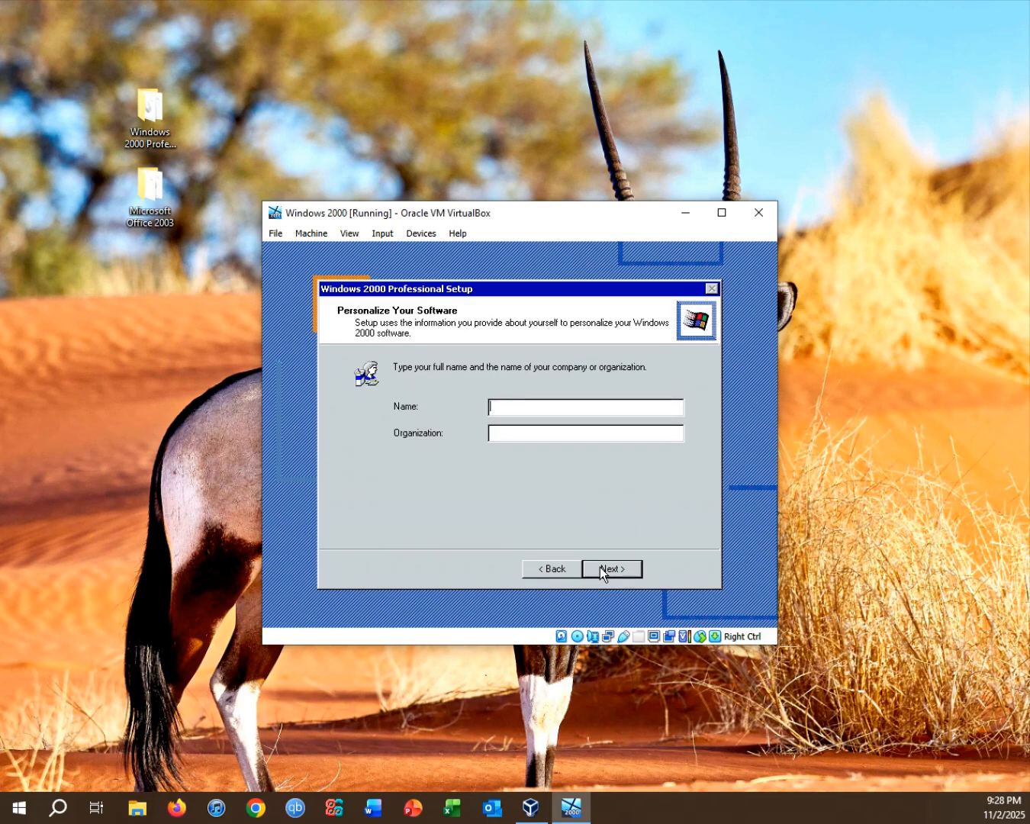
text(Fred)
key(Return)
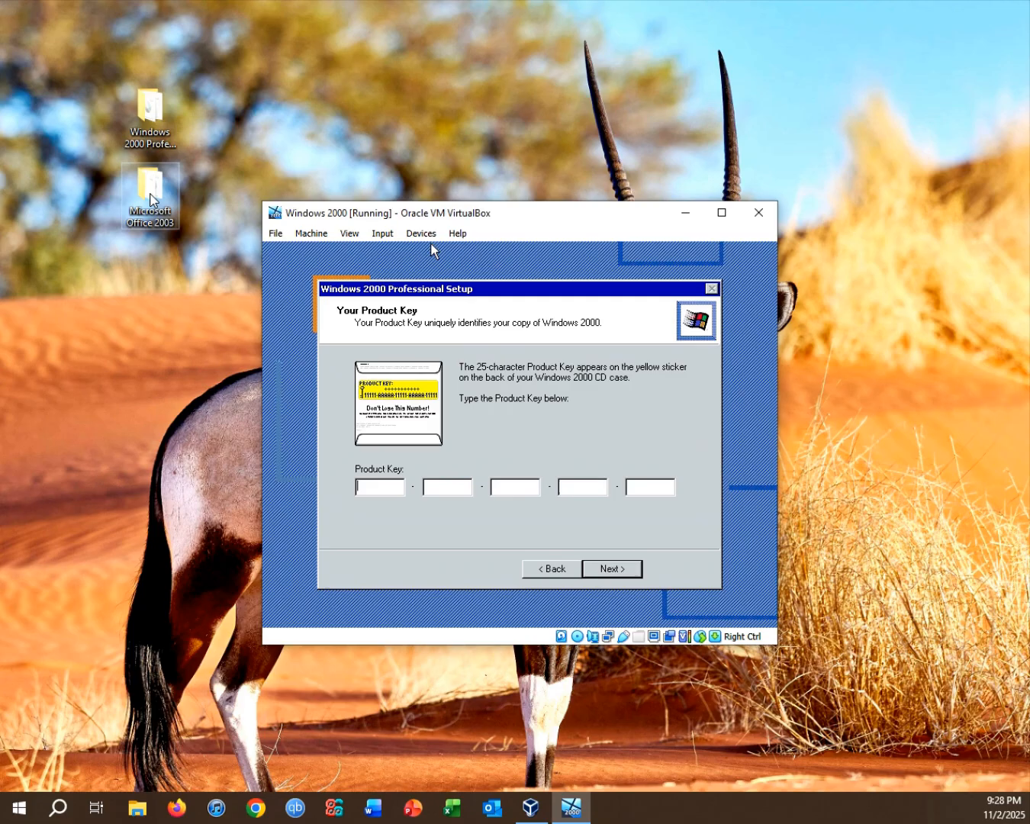
Step: Enter the Windows 2000 product key and continue
double_click(149, 131)
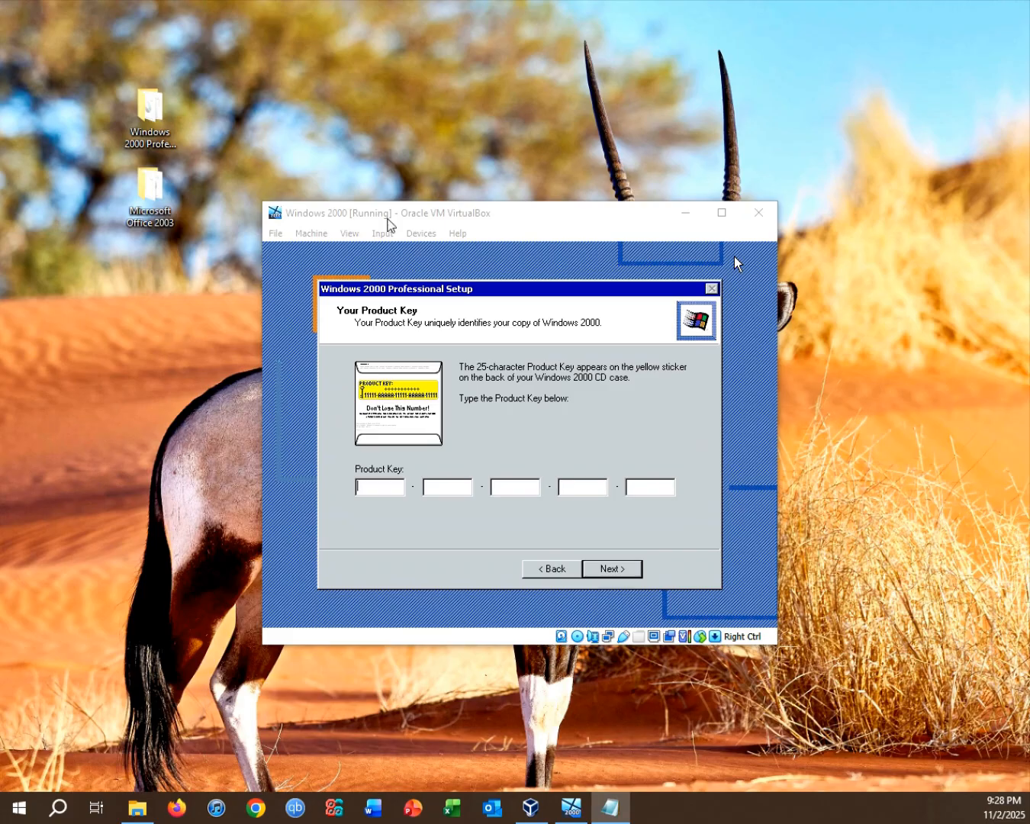
click(364, 488)
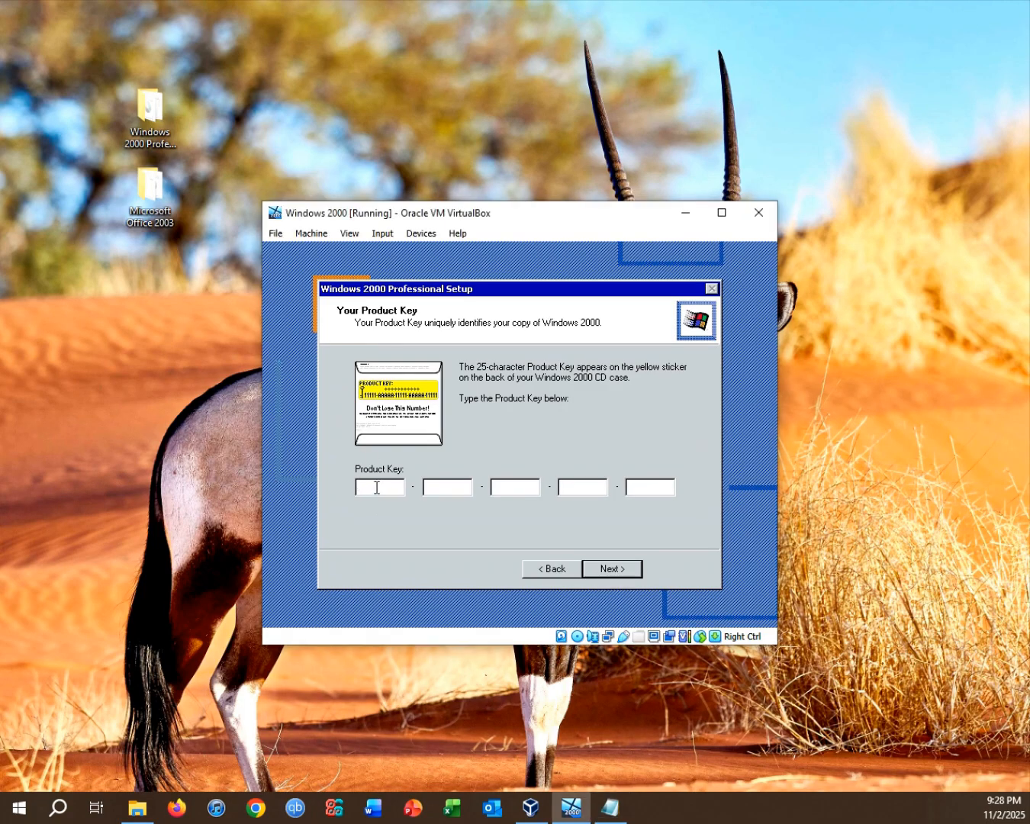
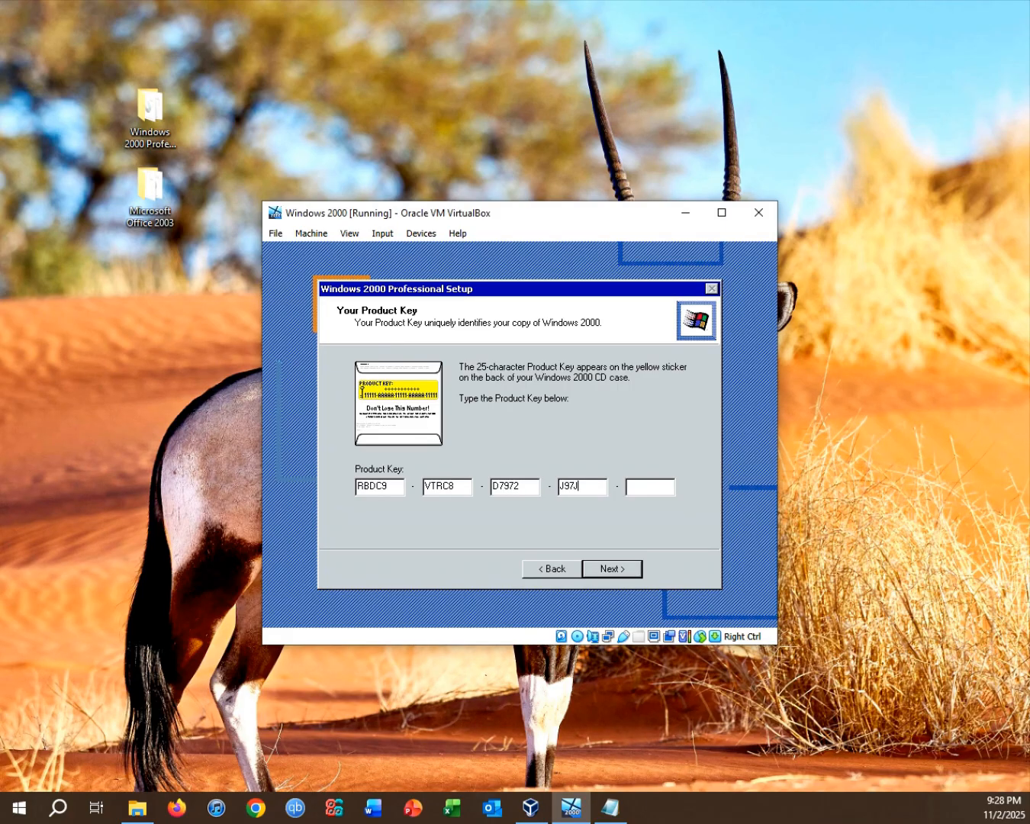
key(Return)
key(Return)
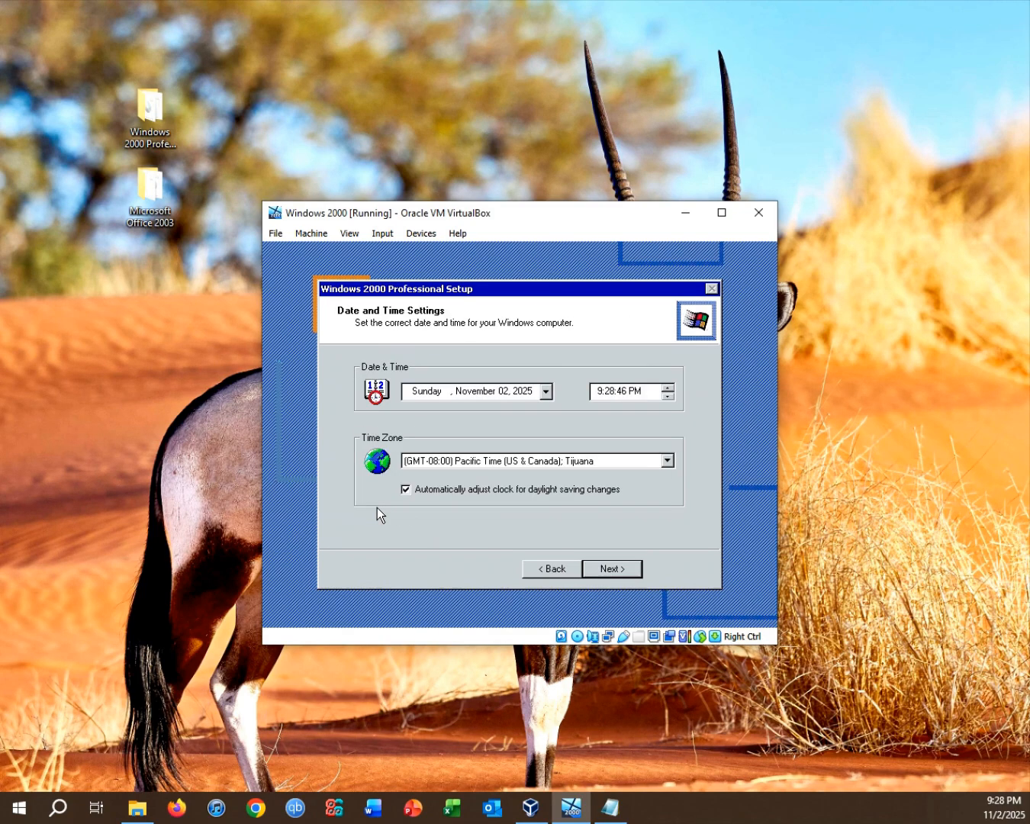
Step: Keep the default date and time, typical network settings and WORKGROUP membership
click(604, 569)
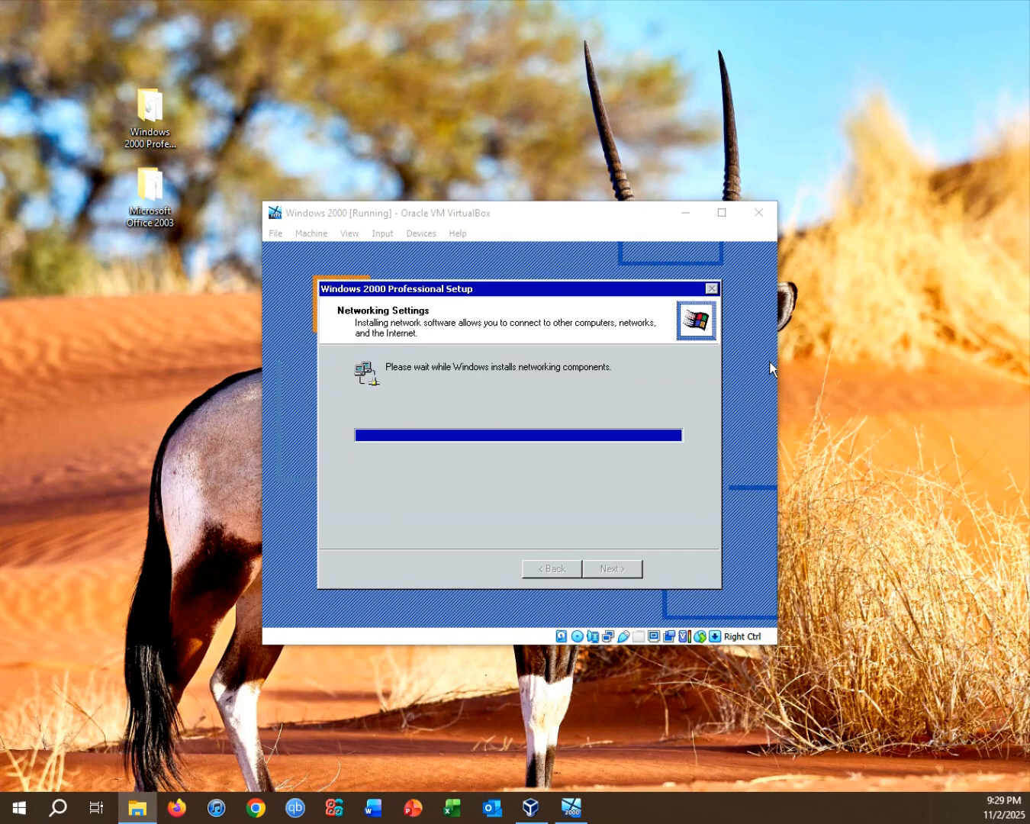
drag(463, 292, 448, 297)
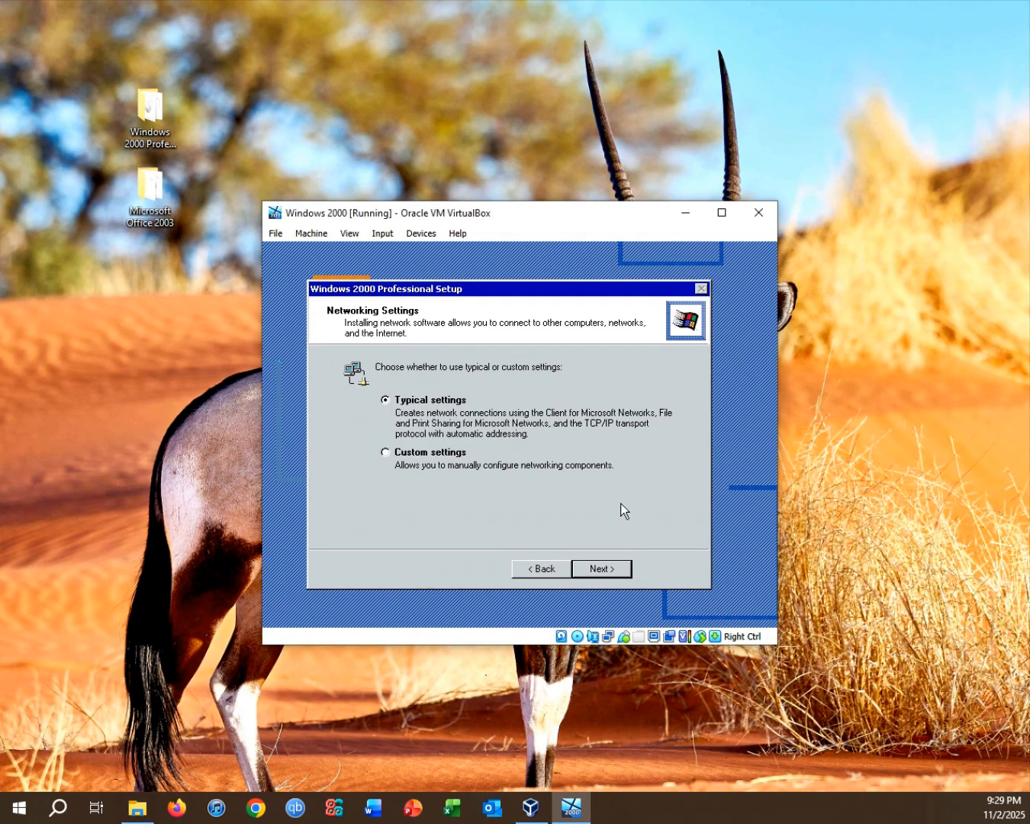
click(602, 567)
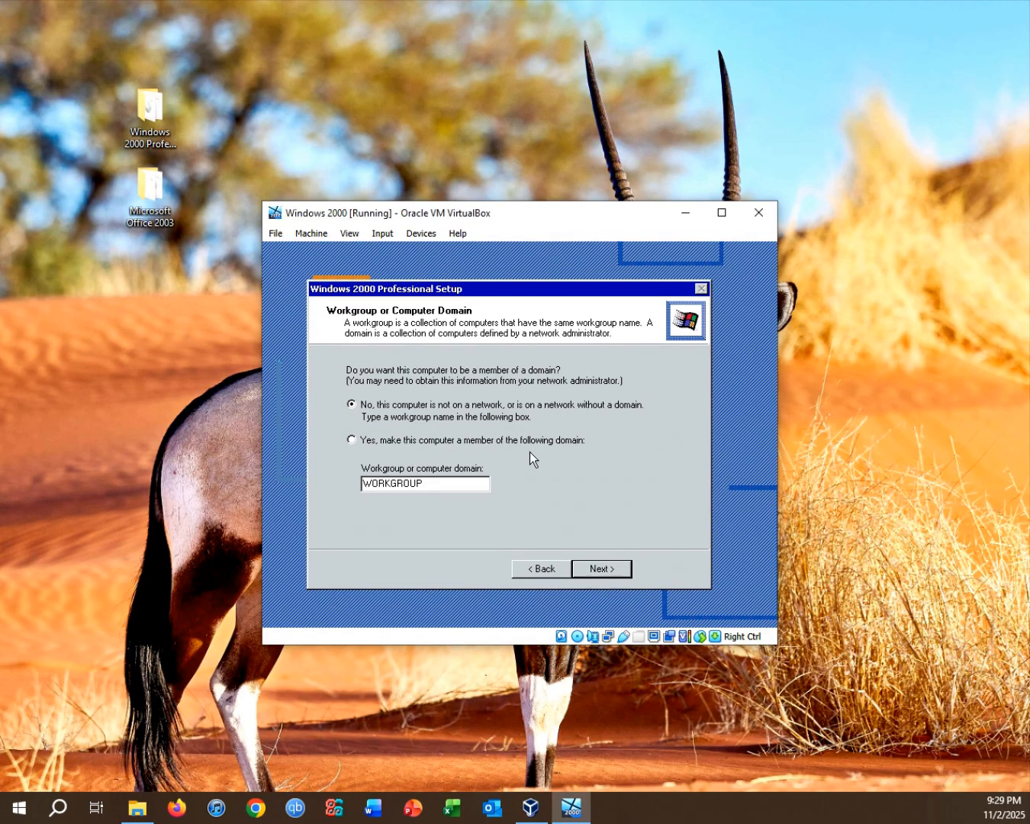
click(601, 569)
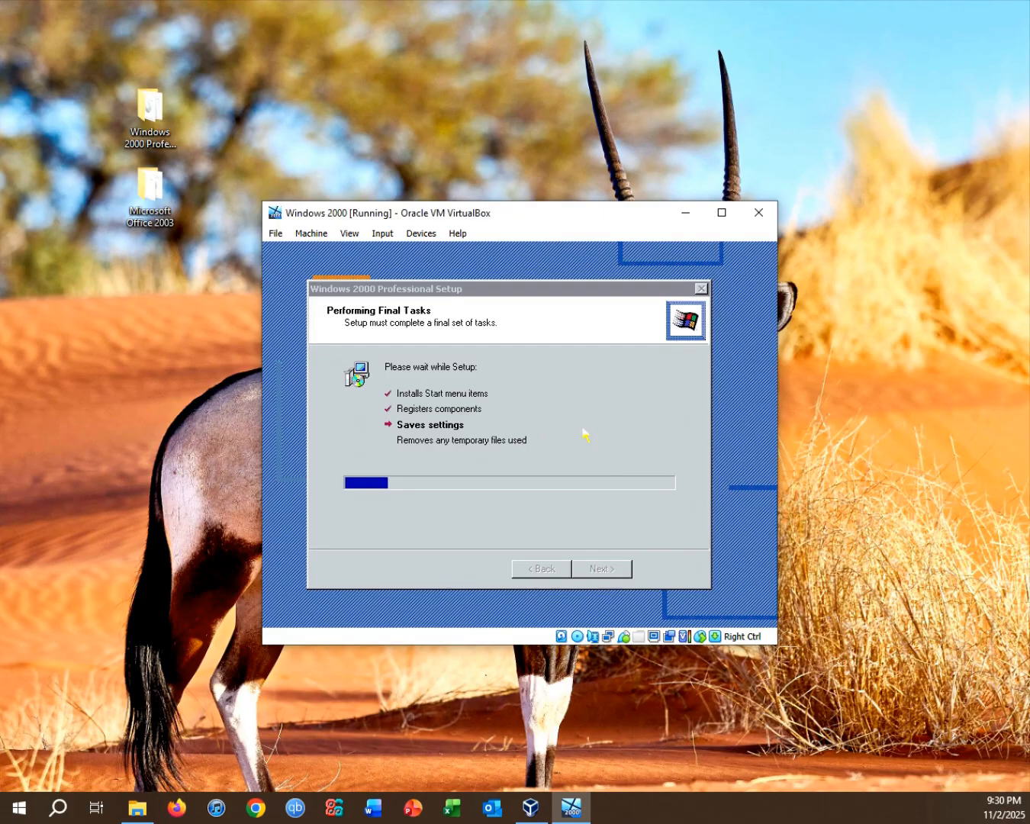
Step: Move the Setup dialog slightly right while components install and final tasks run
drag(418, 289, 425, 291)
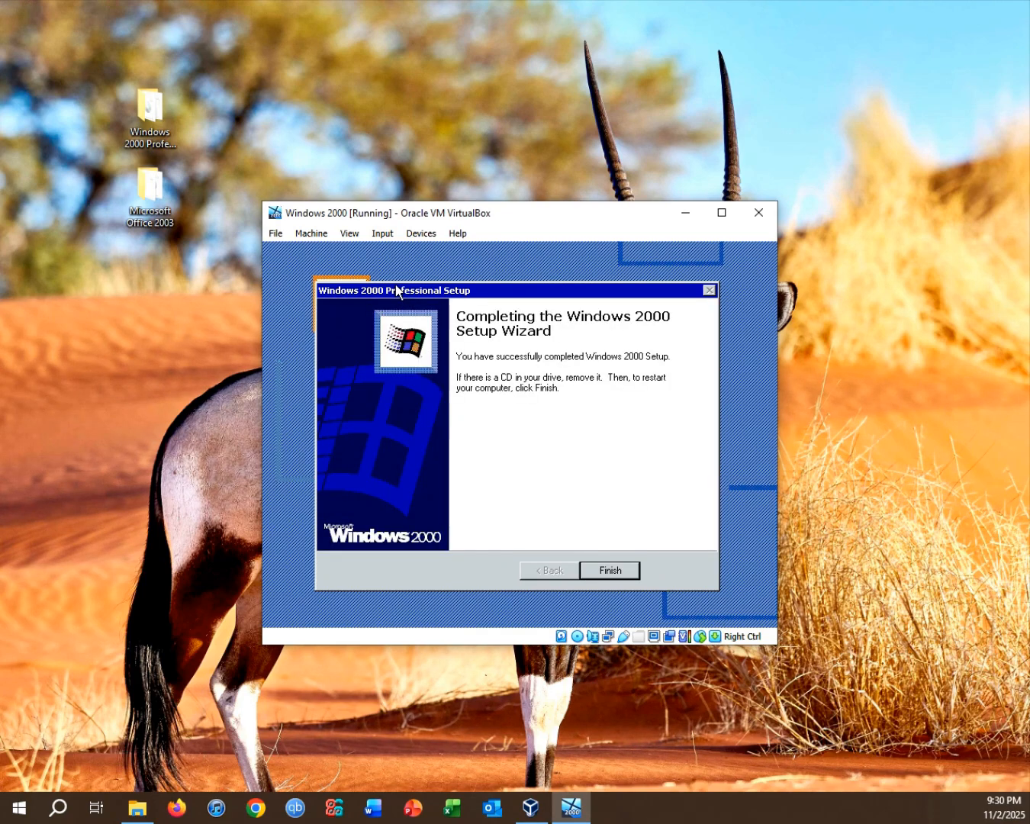
Step: Eject the Windows 2000 disc from the virtual optical drive and finish Setup to restart
click(408, 235)
mouse_move(429, 253)
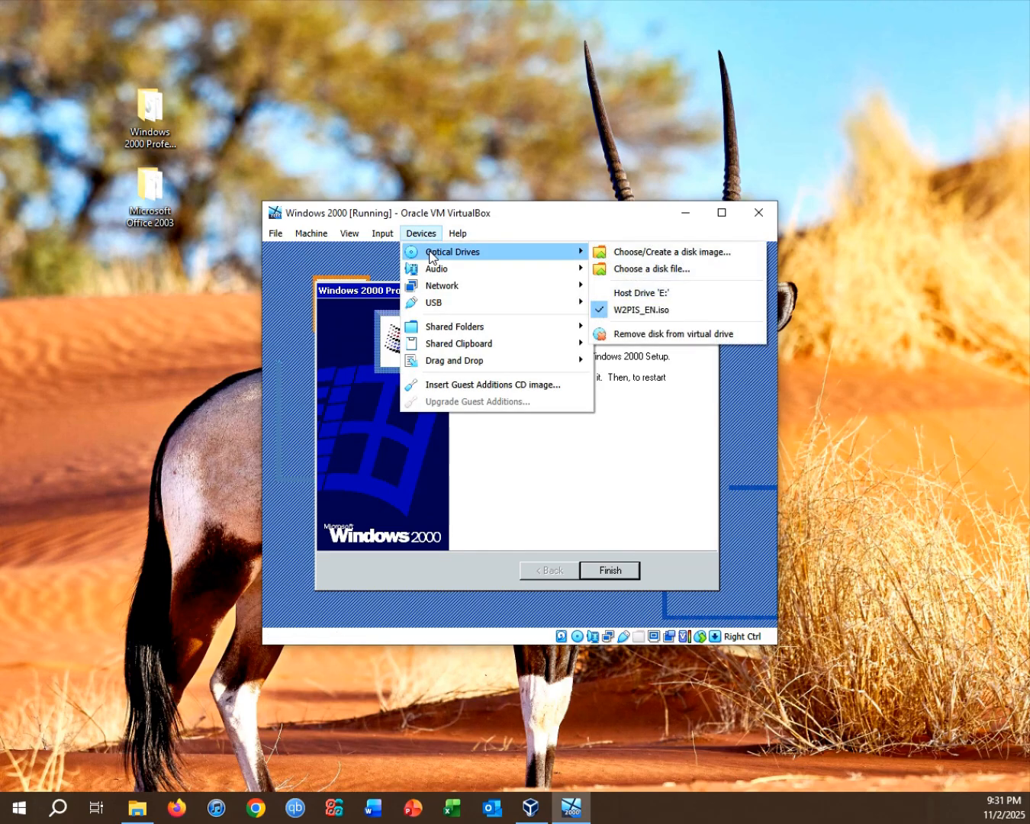
click(657, 332)
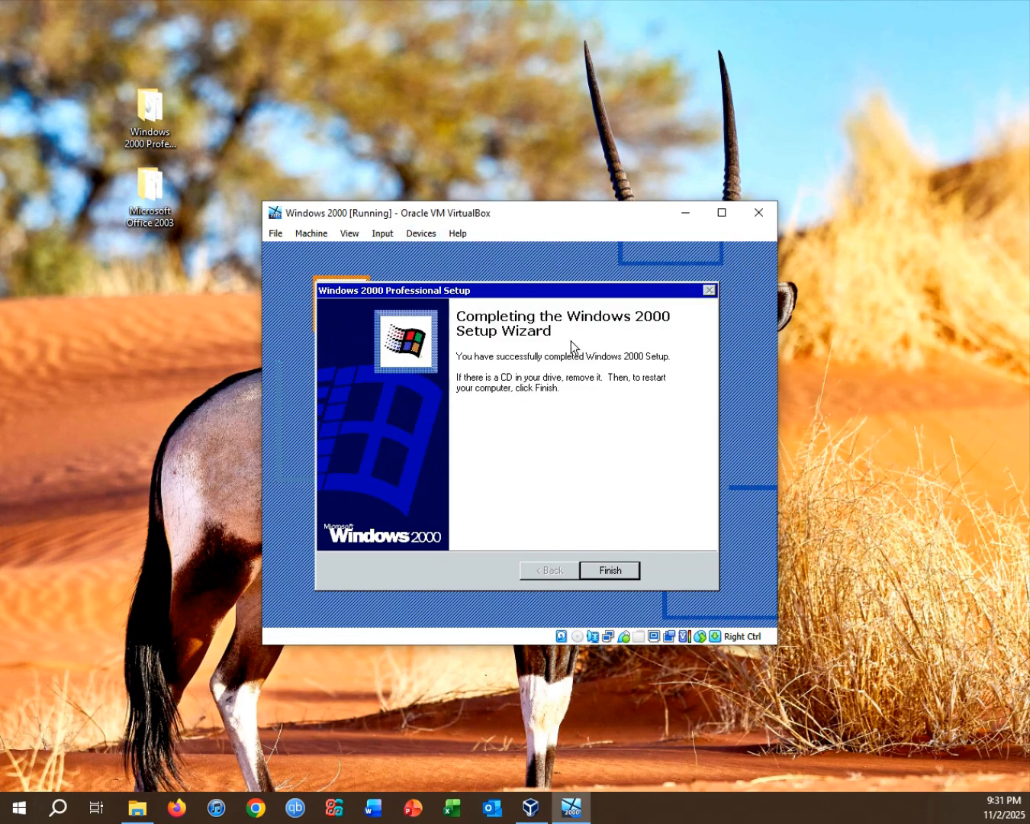
key(Return)
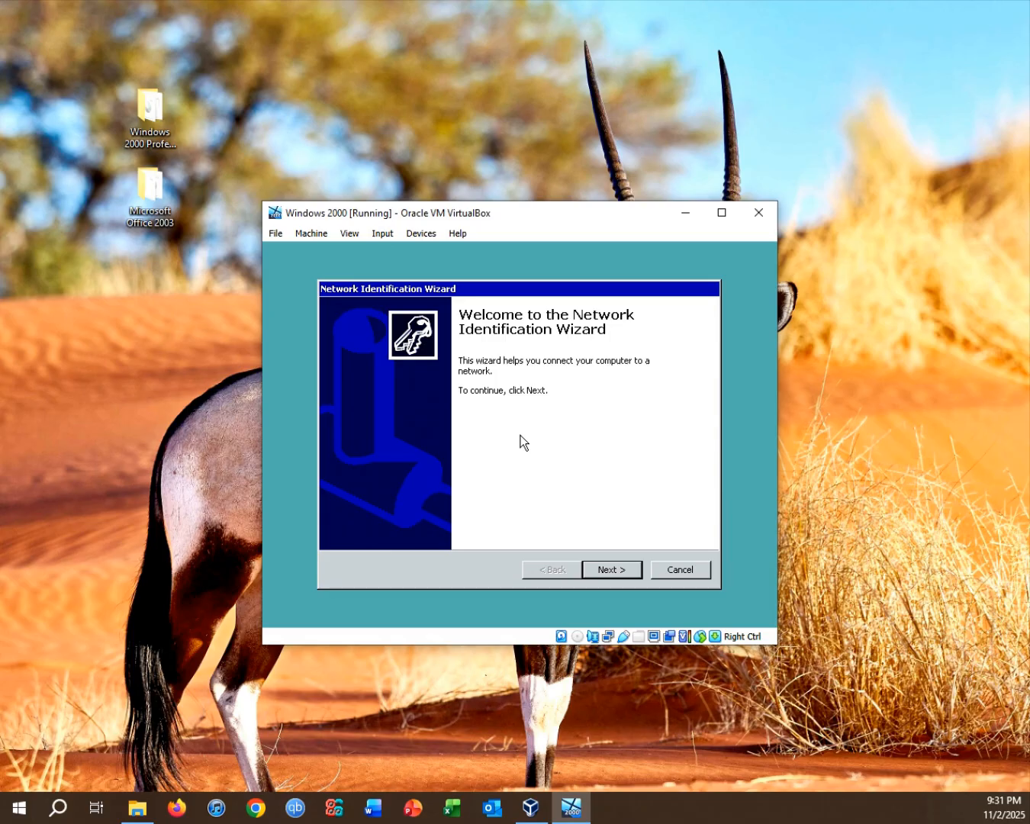
Step: Complete the Network Identification Wizard, keeping automatic logon for the existing user
click(623, 574)
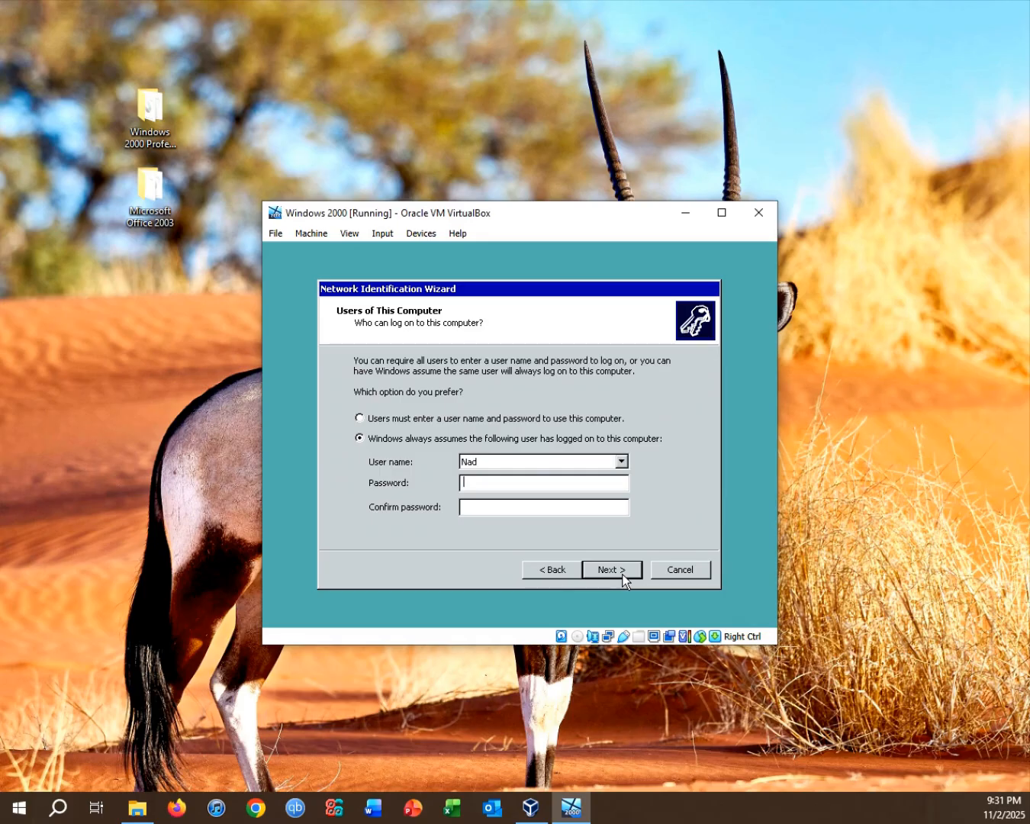
click(622, 574)
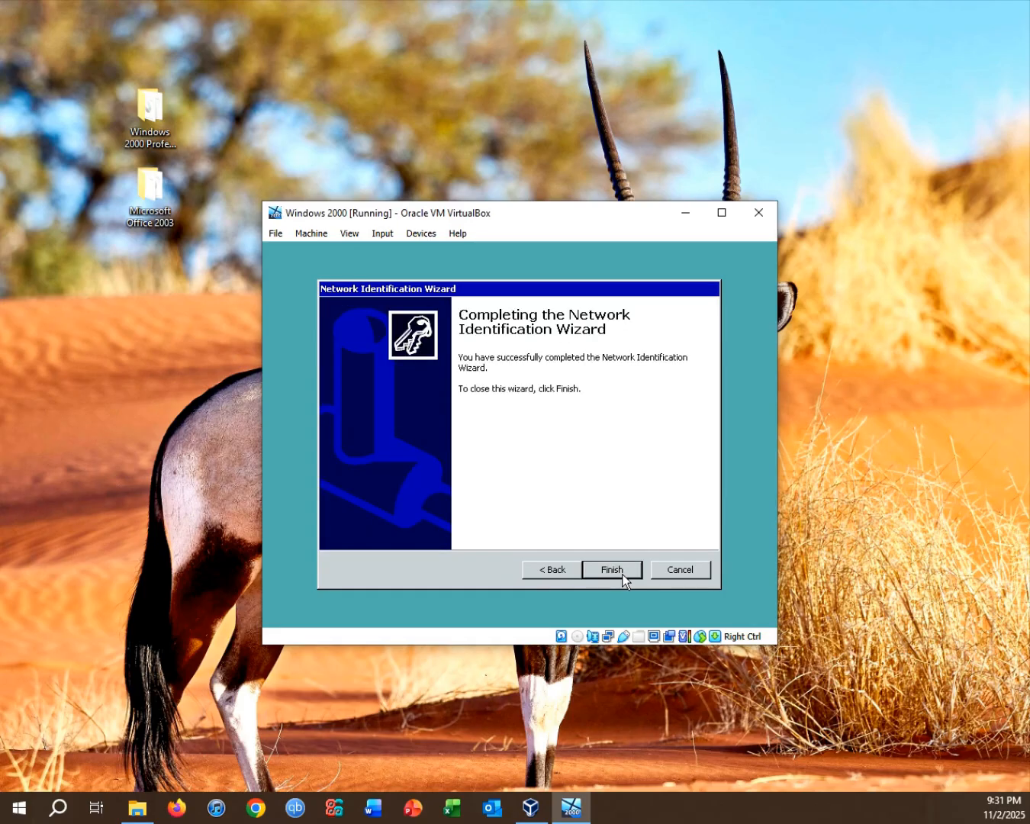
click(622, 574)
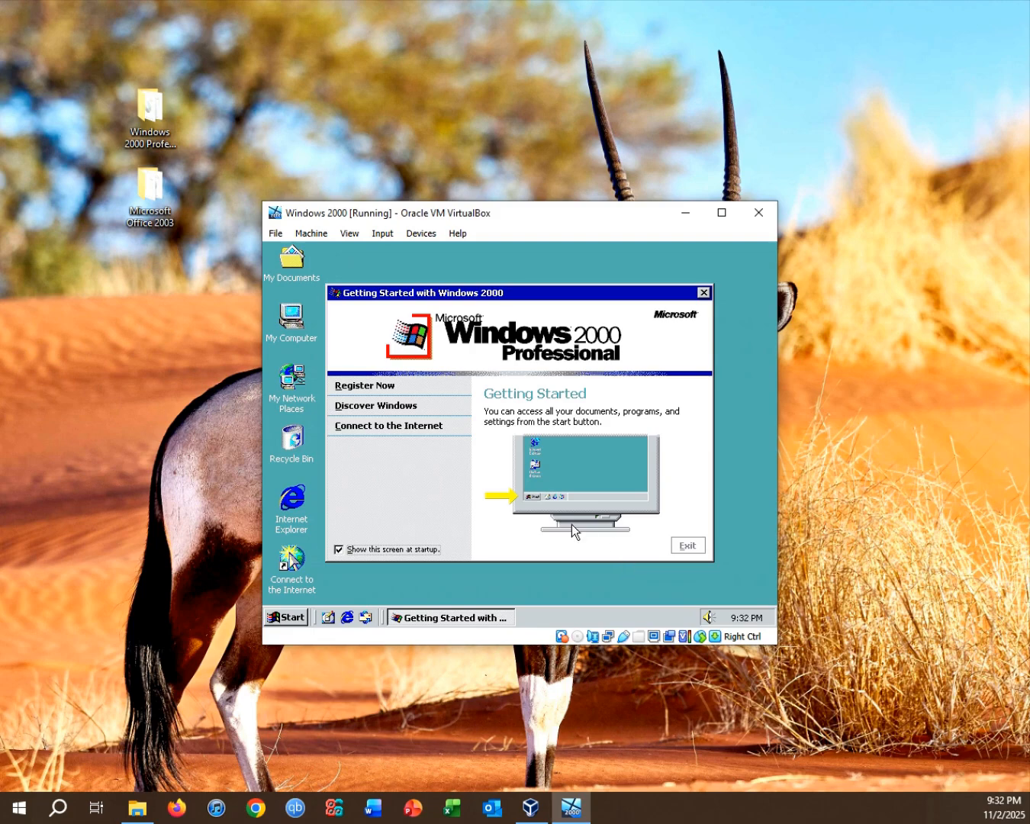
Step: Turn off 'Show this screen at startup' and close the Getting Started screen
click(338, 551)
click(688, 550)
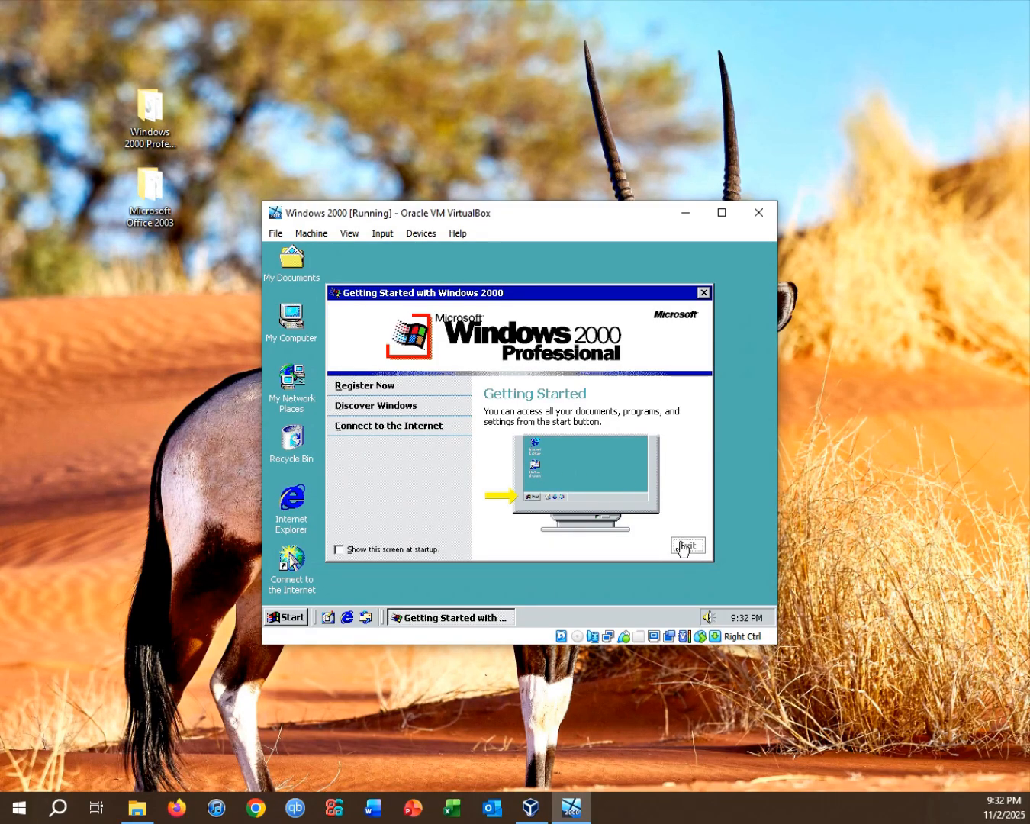
click(687, 546)
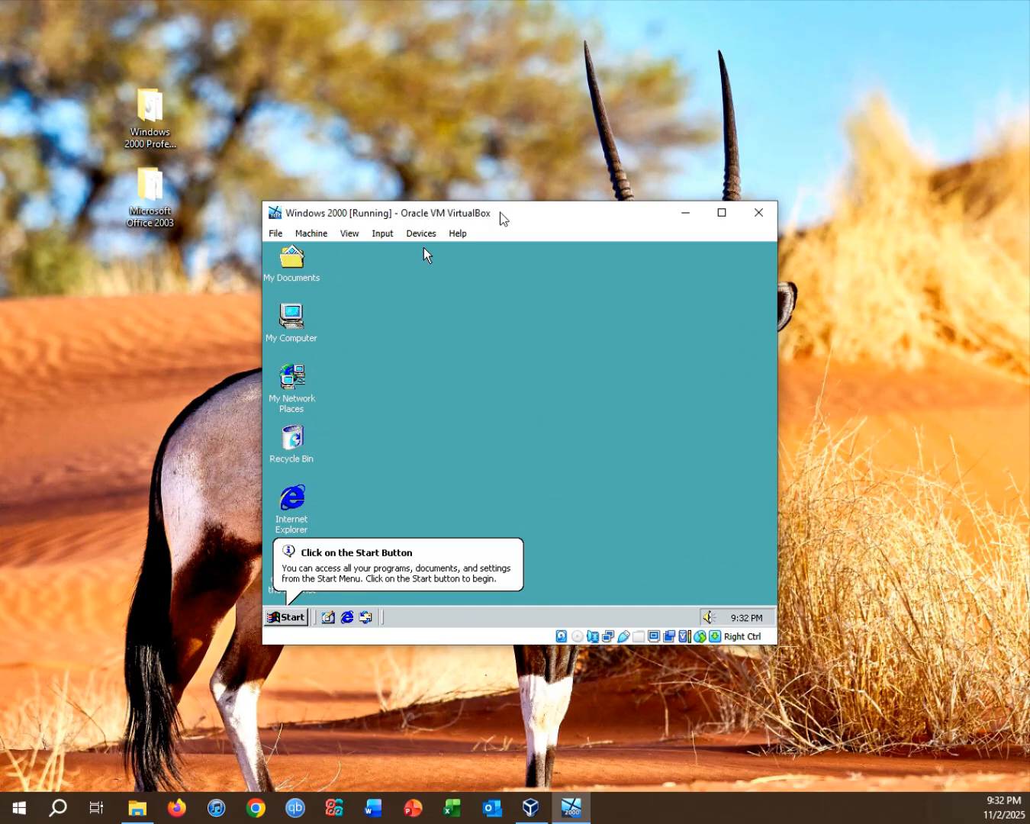
drag(502, 217, 498, 200)
Step: Insert the Guest Additions CD, install 7.0.6 with default folder and components, and reboot now
click(406, 210)
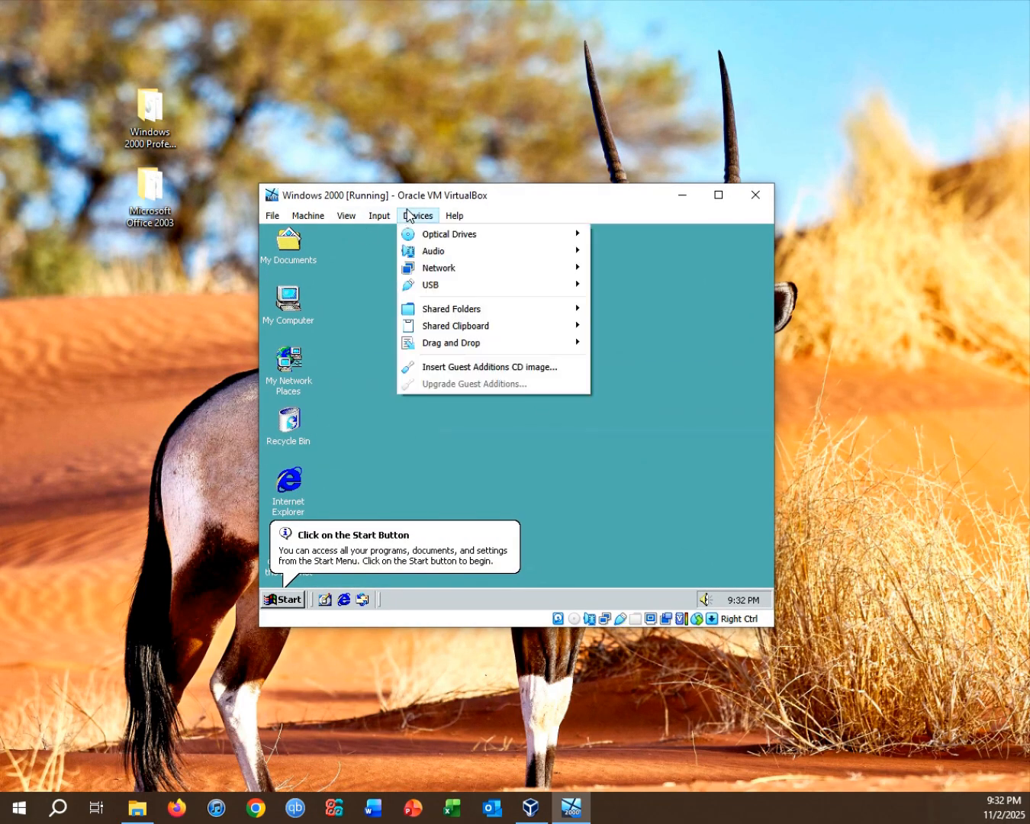
click(491, 367)
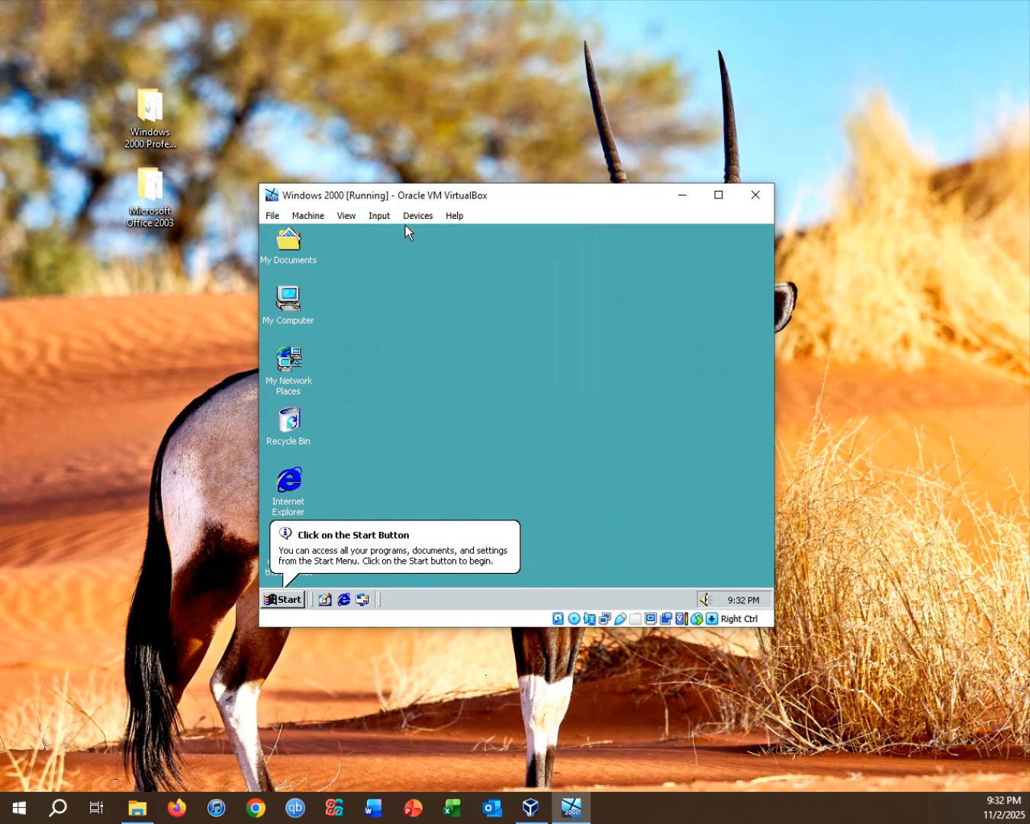
click(603, 541)
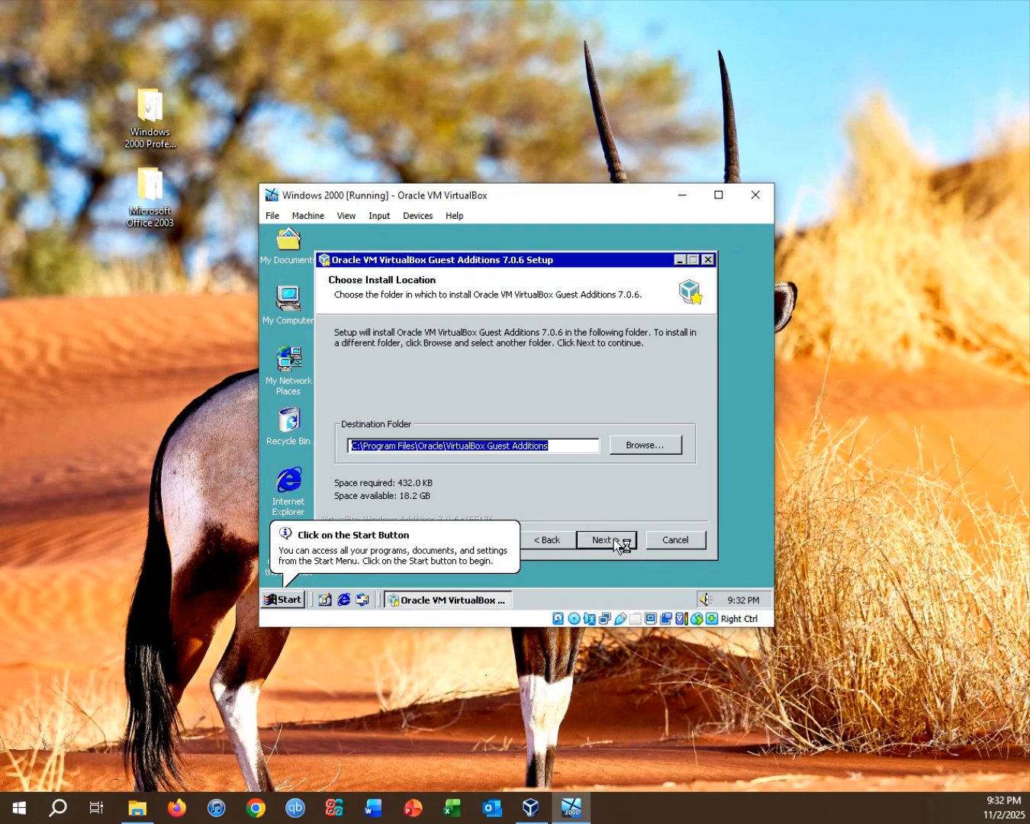
click(610, 539)
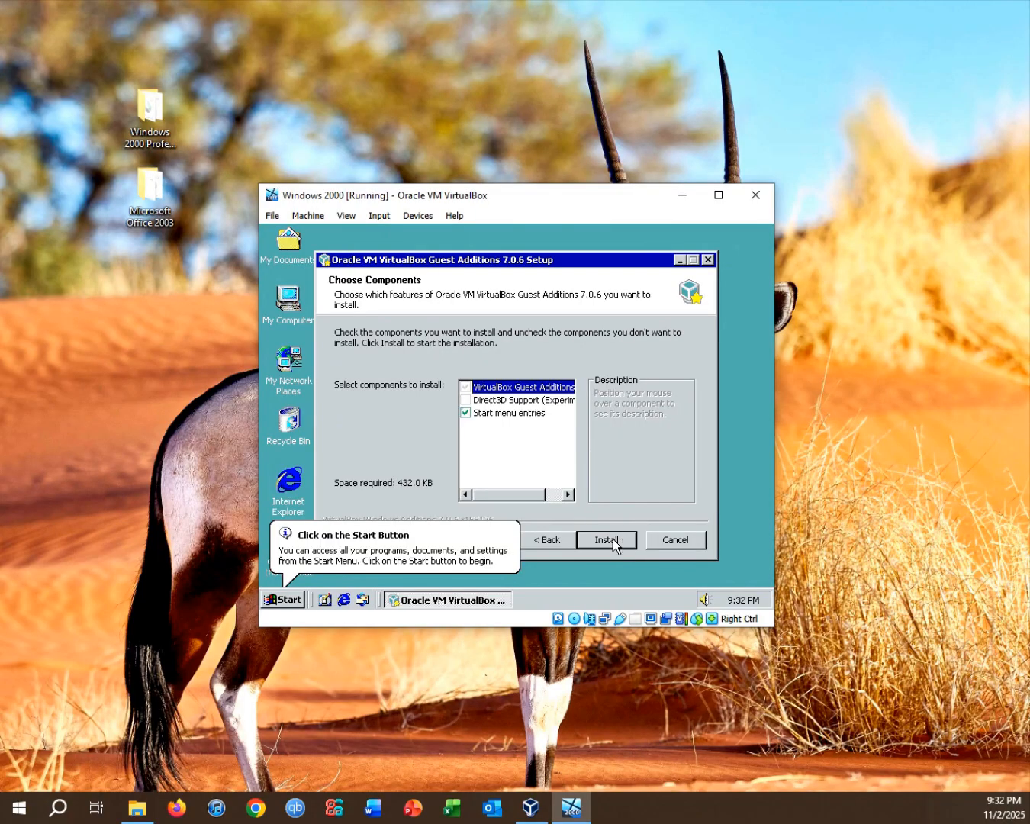
click(613, 539)
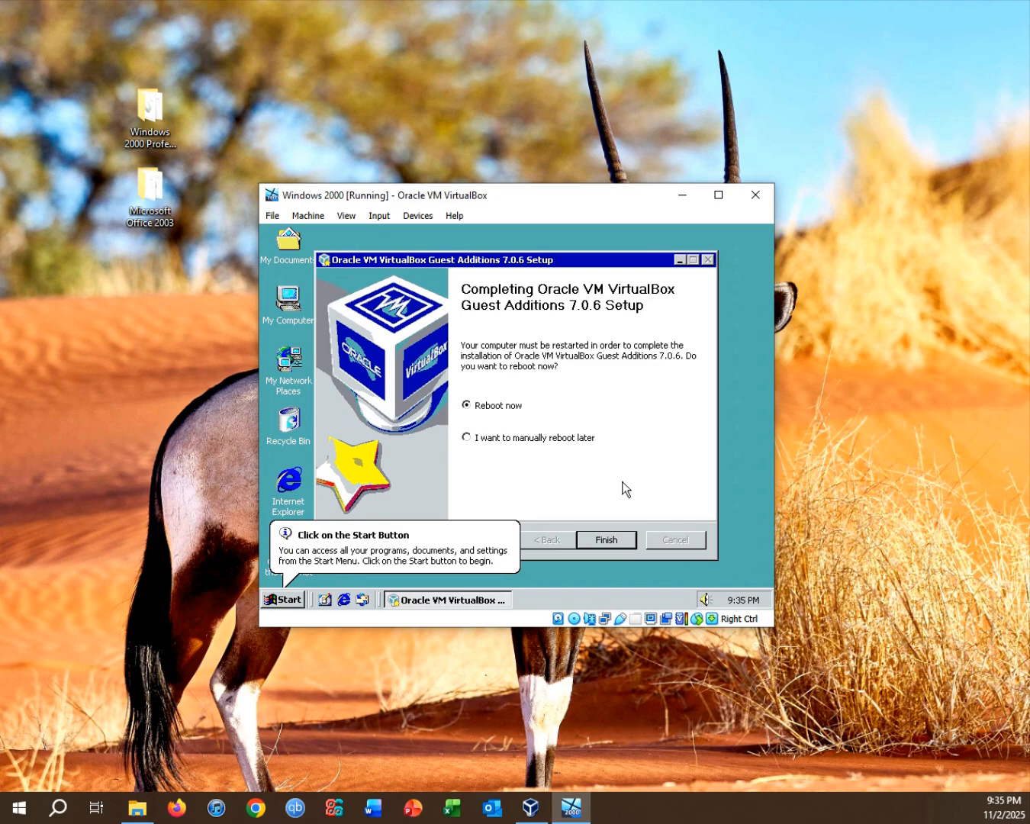
click(518, 247)
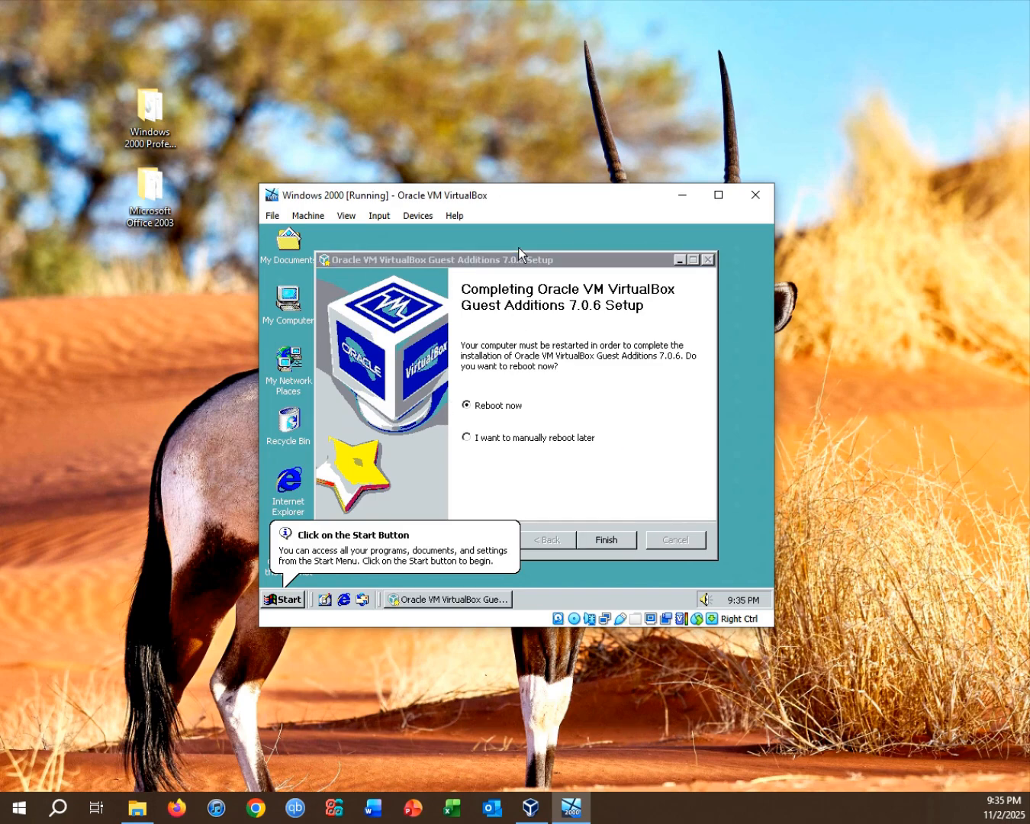
click(499, 392)
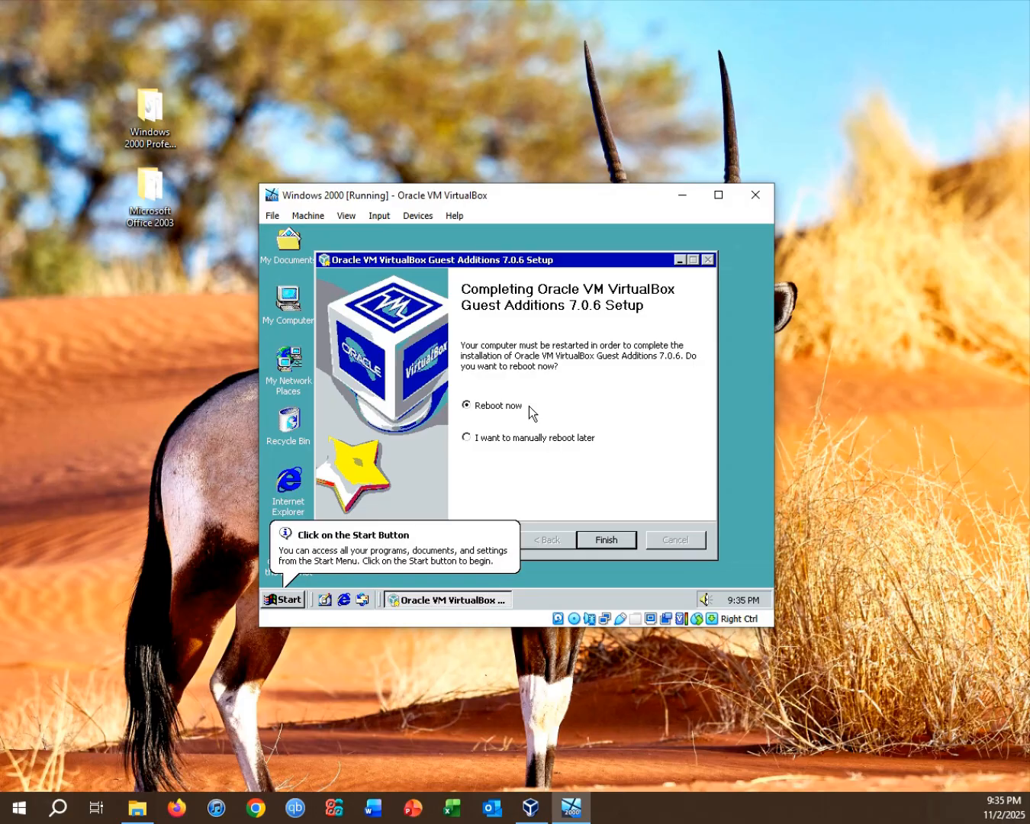
click(603, 535)
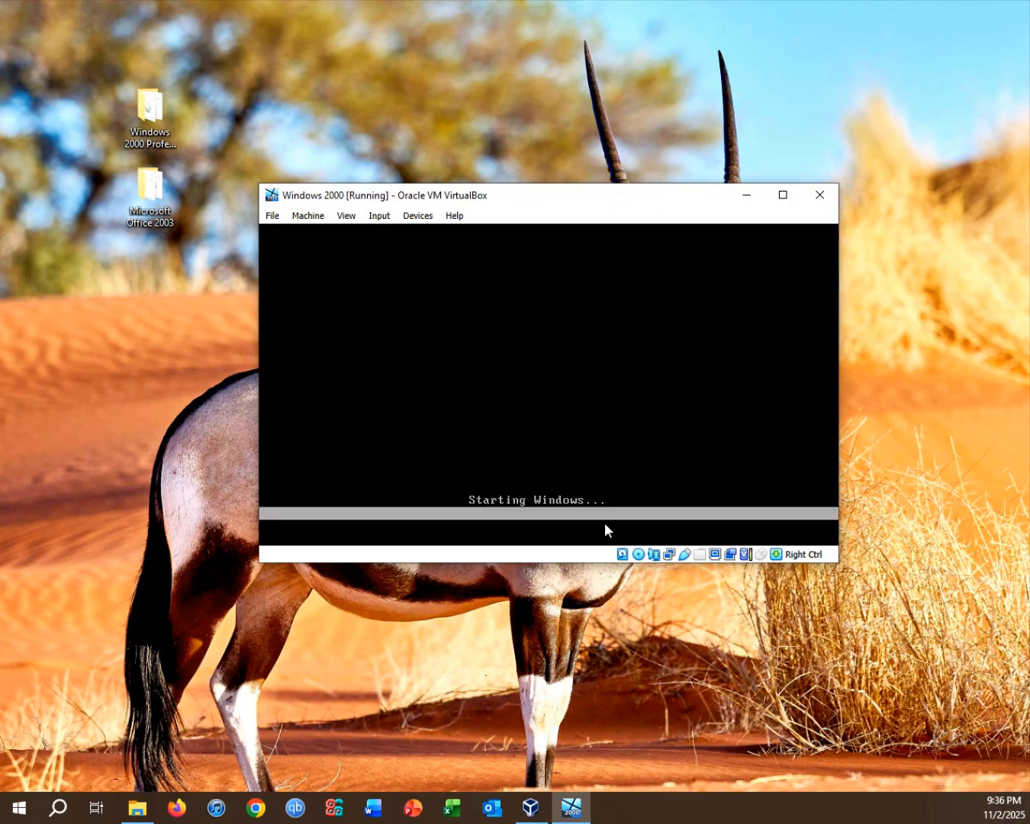
Step: Switch the restarted Windows 2000 VM to full-screen with Host+F
key(ctrl+f)
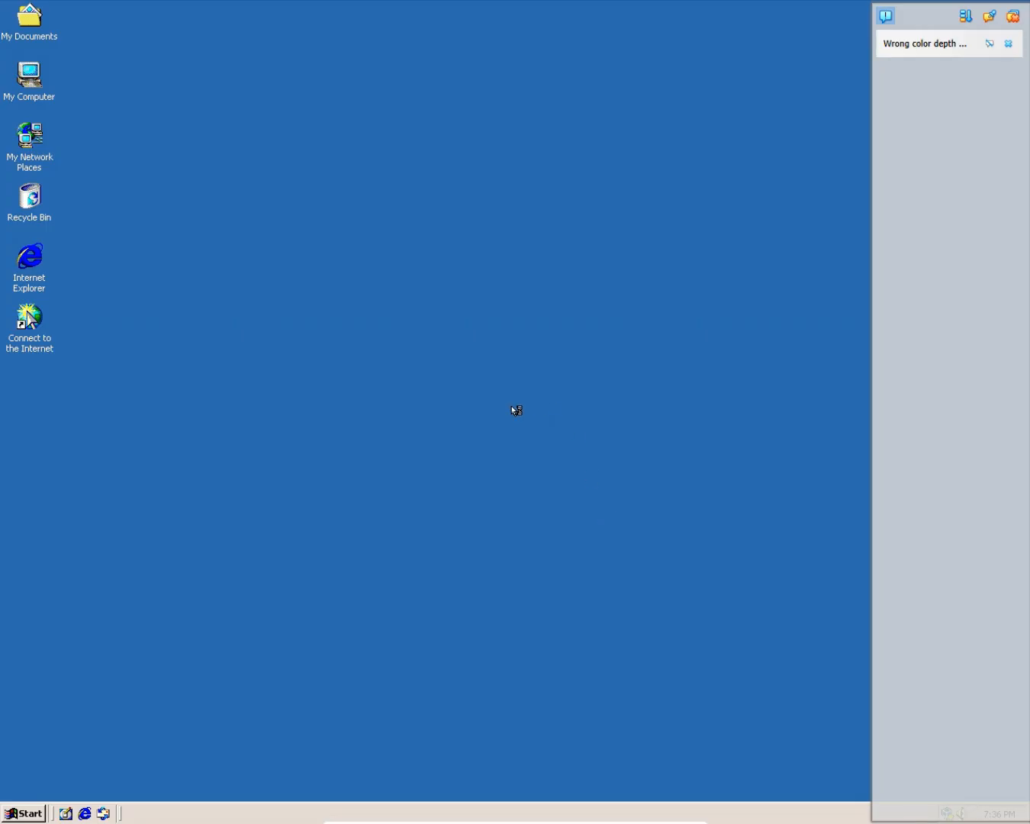
Step: Dismiss the notification sidebar and clear the desktop icon selection
click(1013, 17)
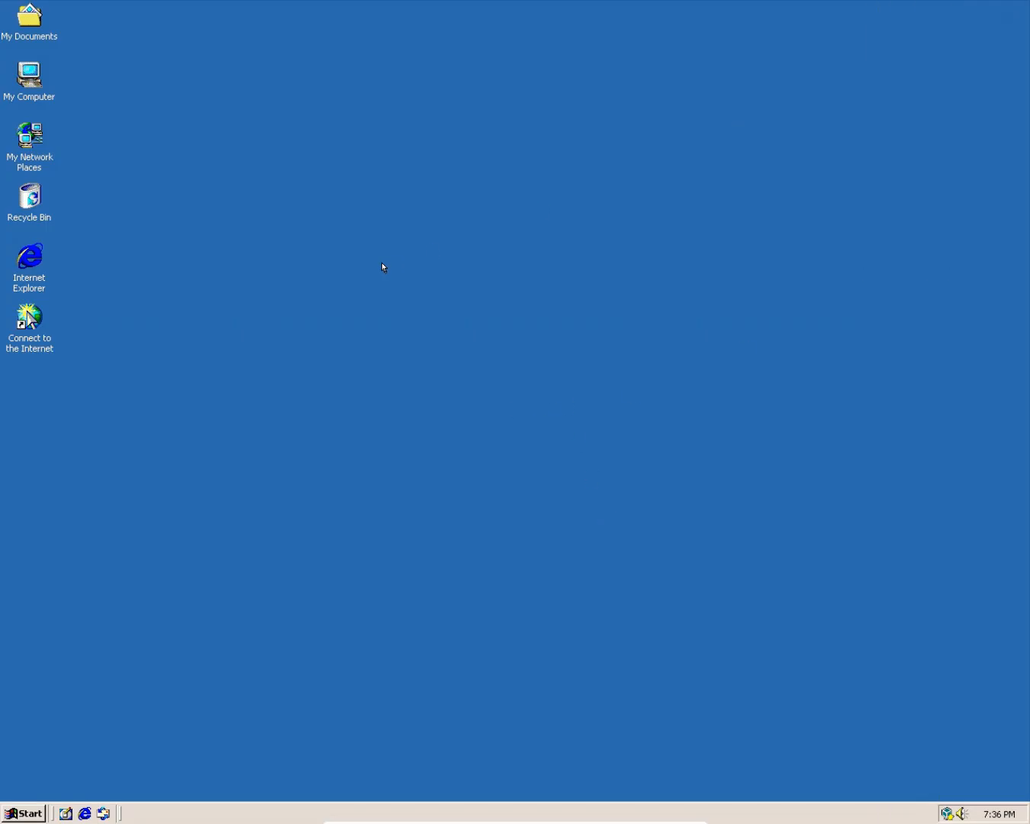
drag(245, 409, 2, 1)
click(239, 225)
Step: Set the guest's display colours to True Color (32 bit) in Display Properties and keep it
right_click(239, 225)
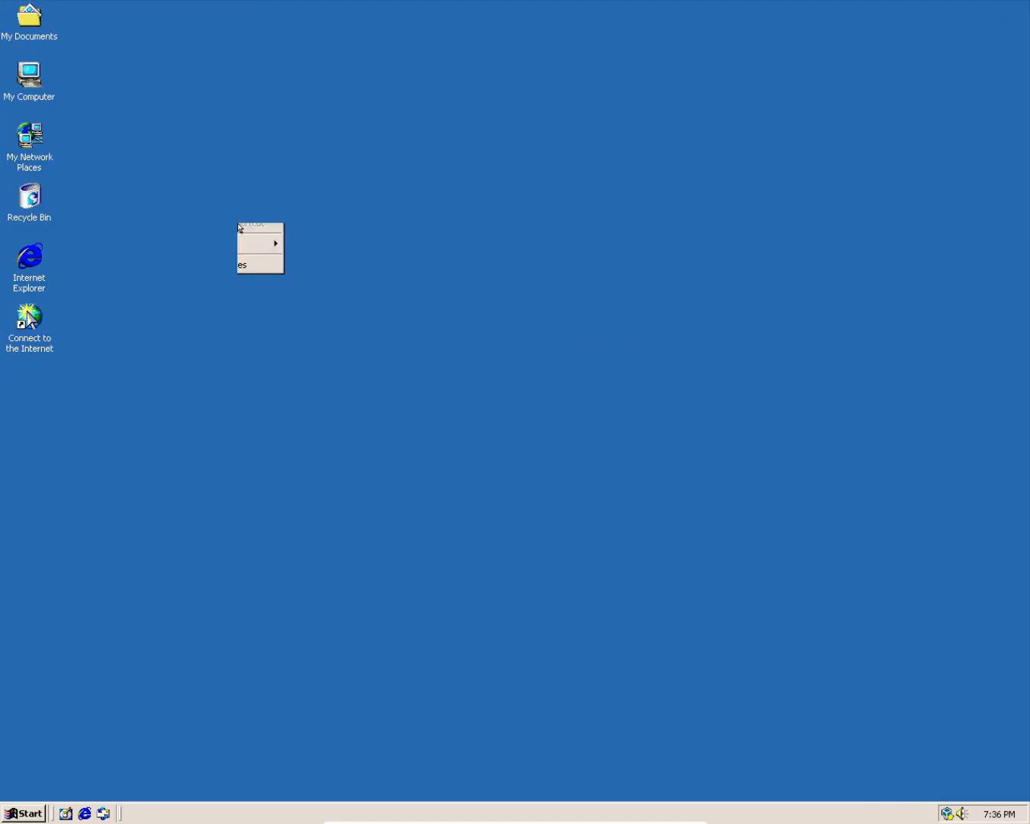
click(293, 354)
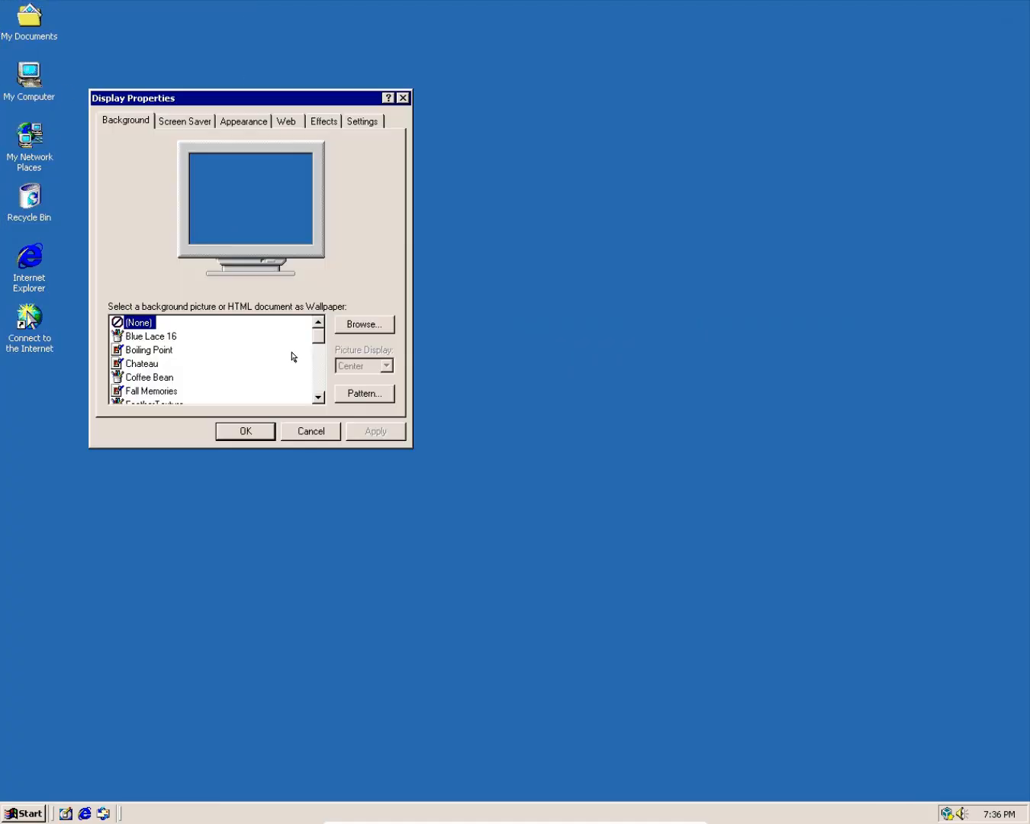
click(183, 124)
click(377, 122)
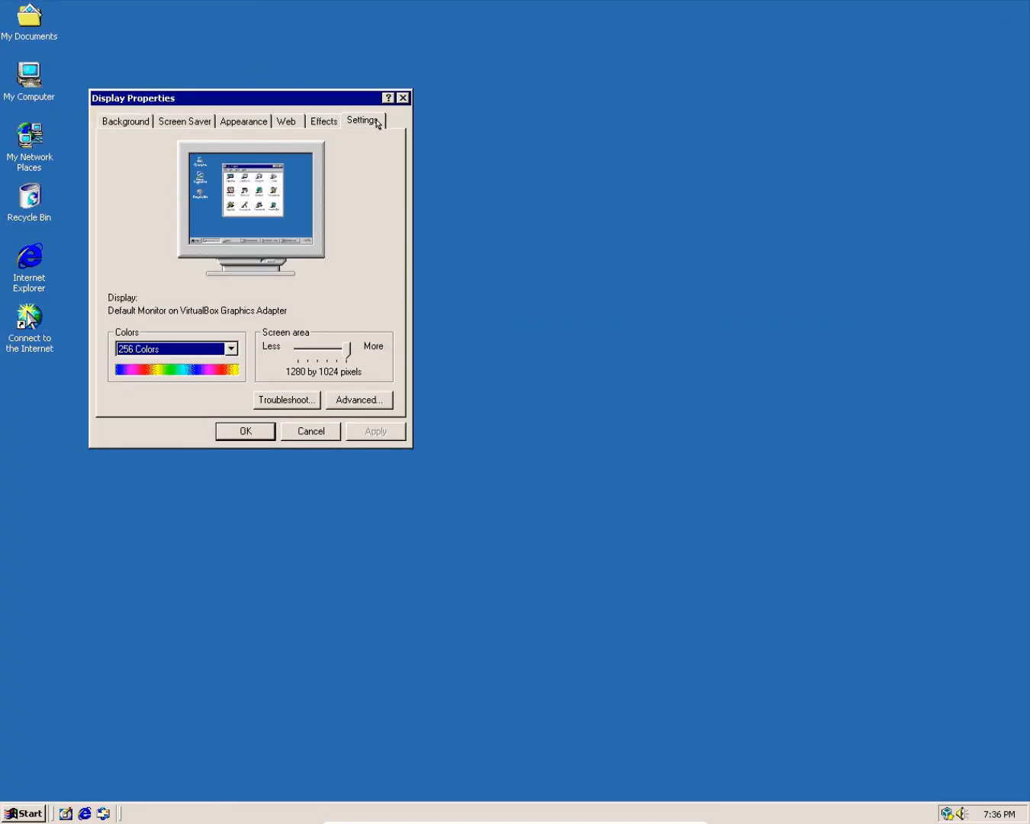
click(228, 349)
click(155, 396)
click(362, 435)
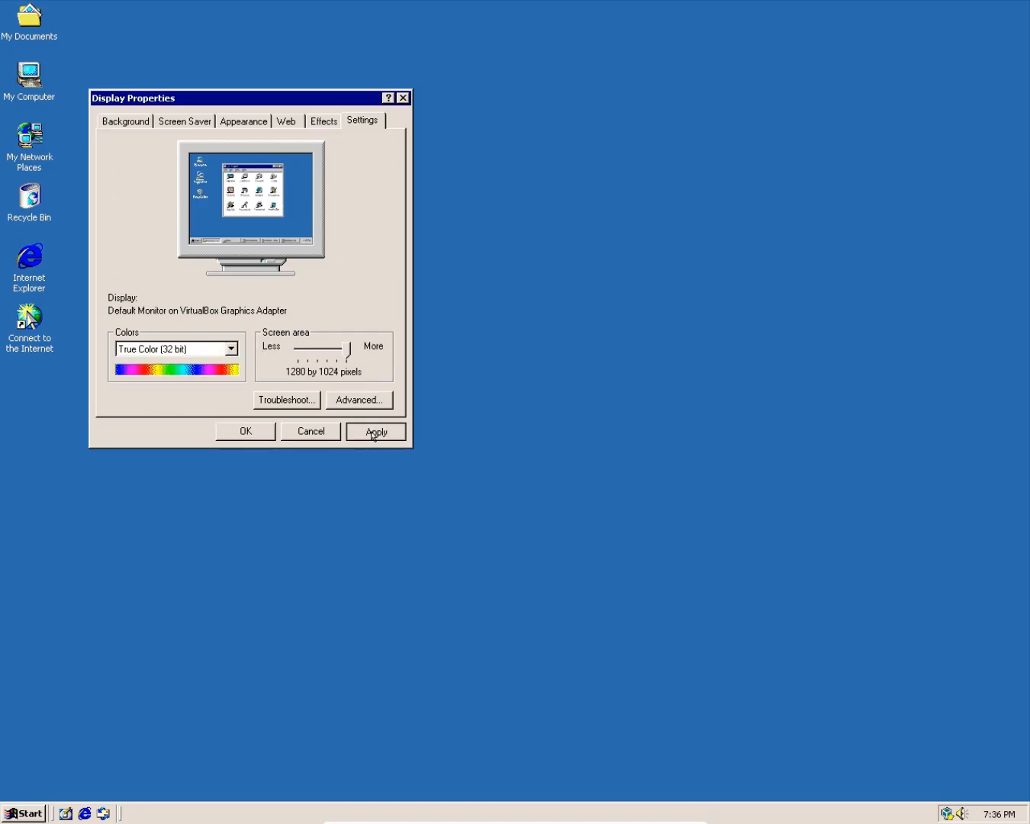
click(472, 451)
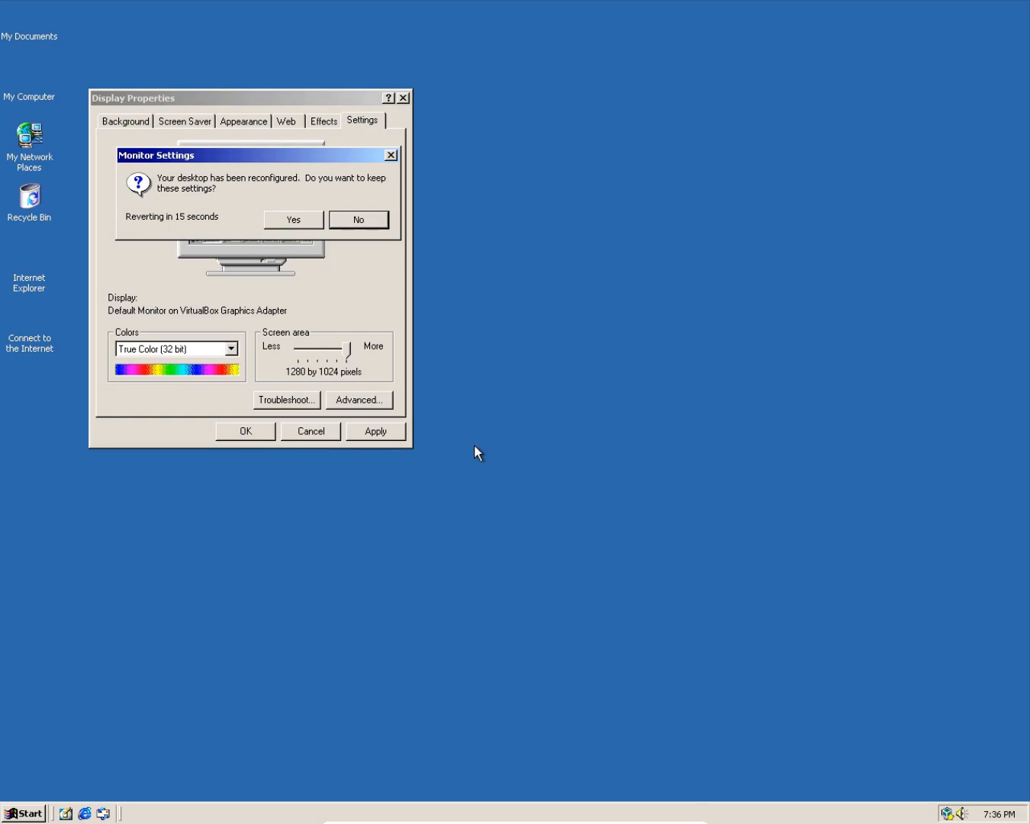
click(285, 227)
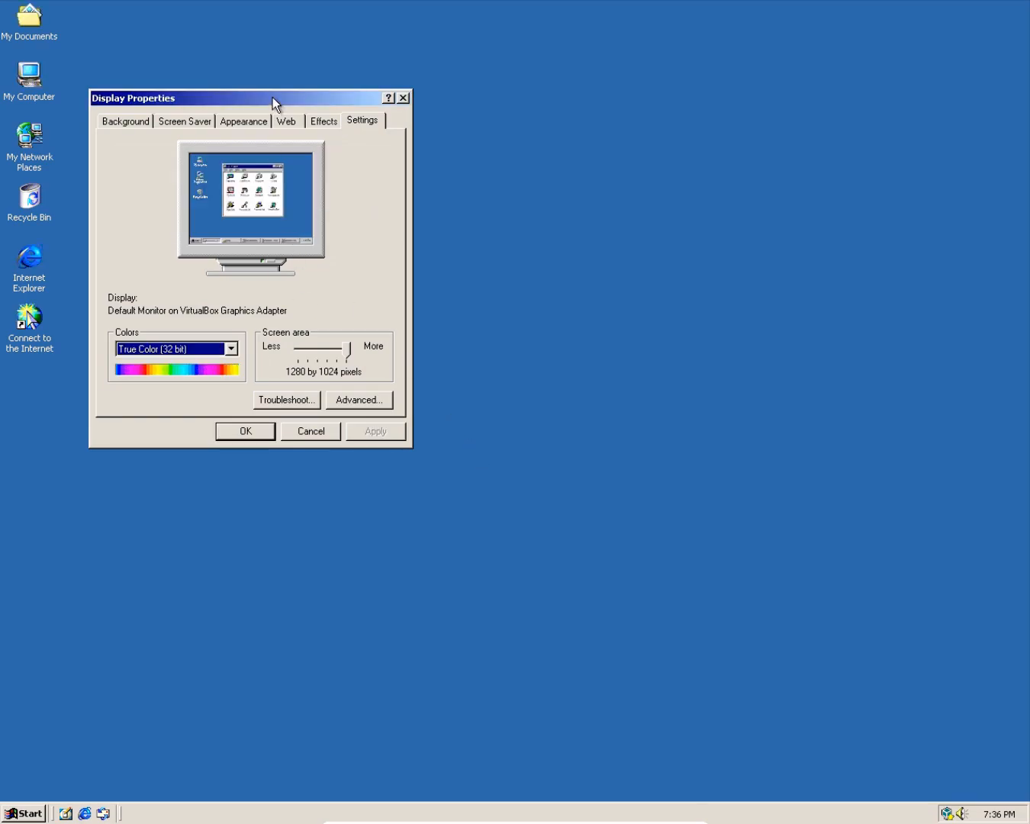
drag(272, 96, 321, 129)
click(273, 465)
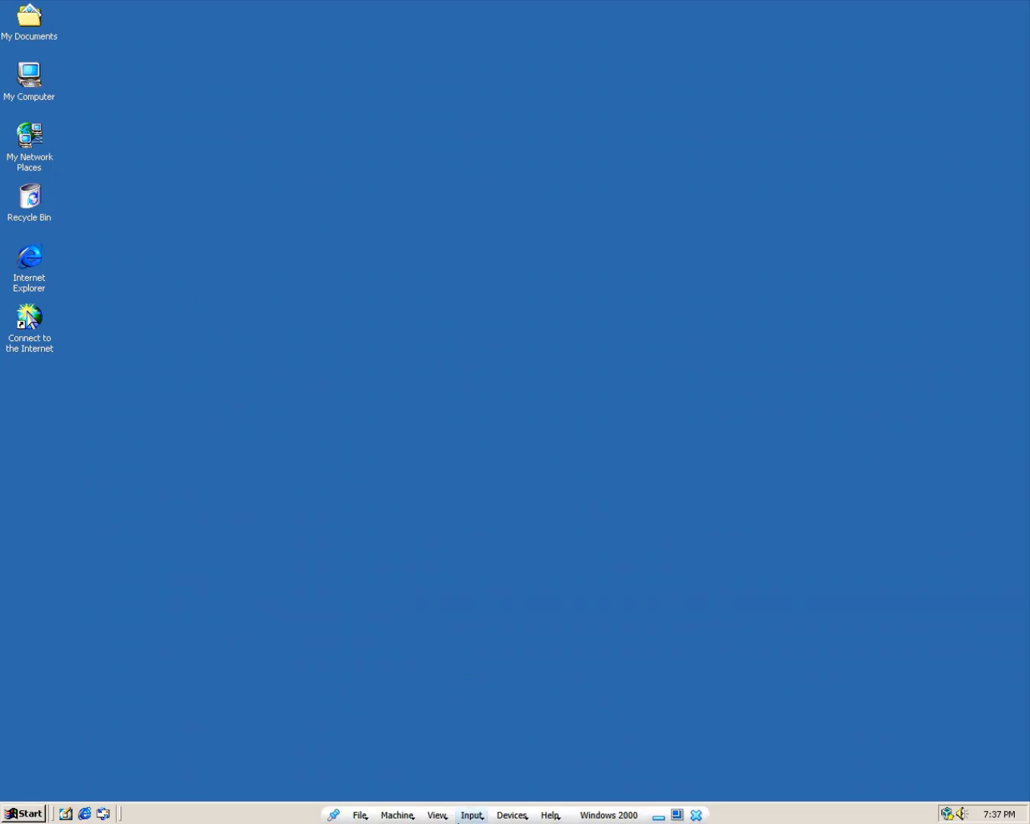
Step: Load 'Windows 2000 Service Pack 4.iso' from its folder into the guest's optical drive
click(512, 817)
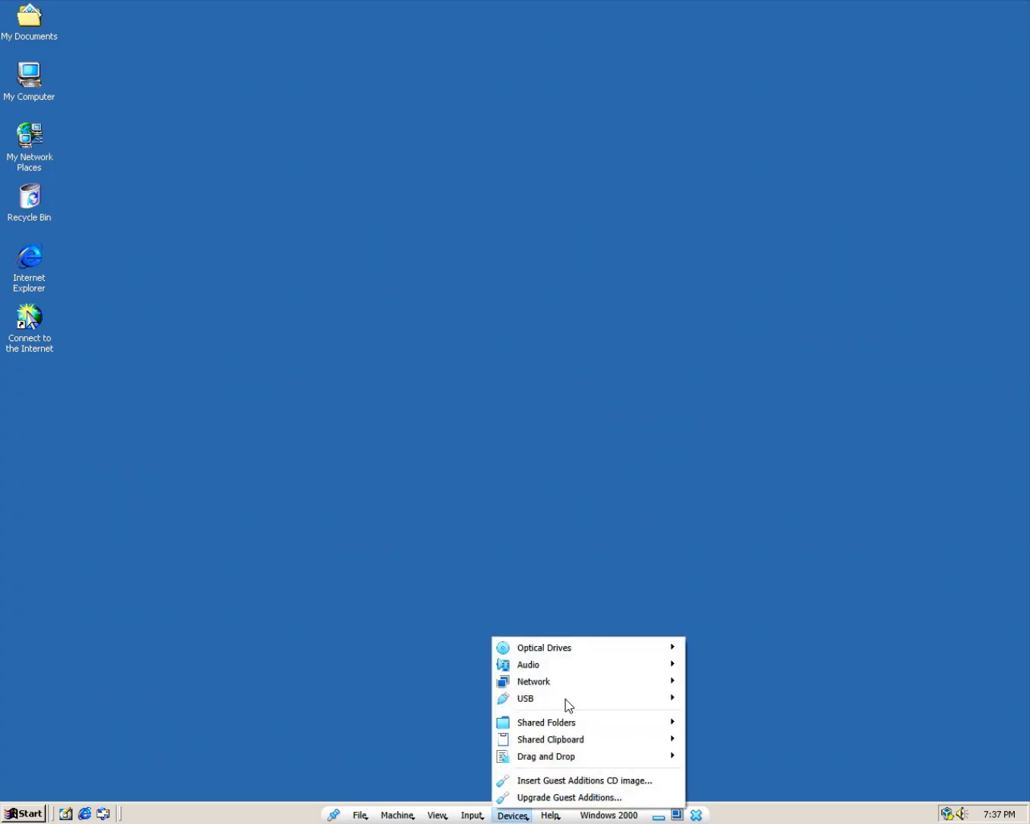
mouse_move(575, 654)
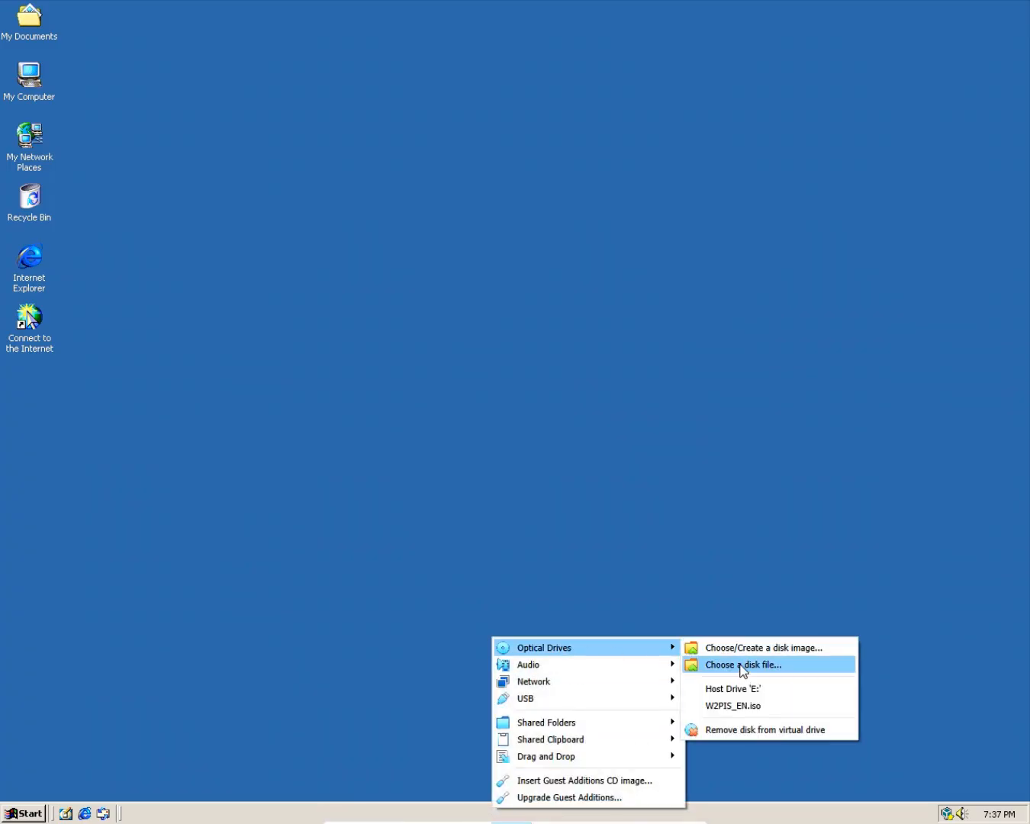
click(740, 665)
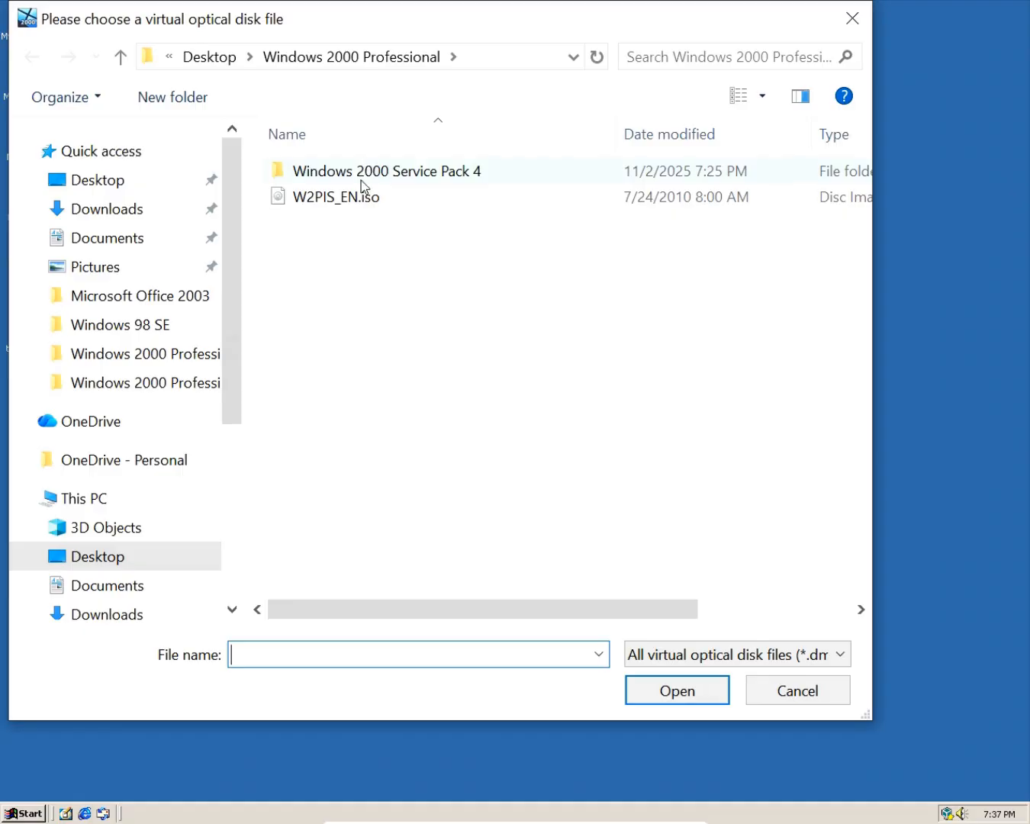
double_click(340, 176)
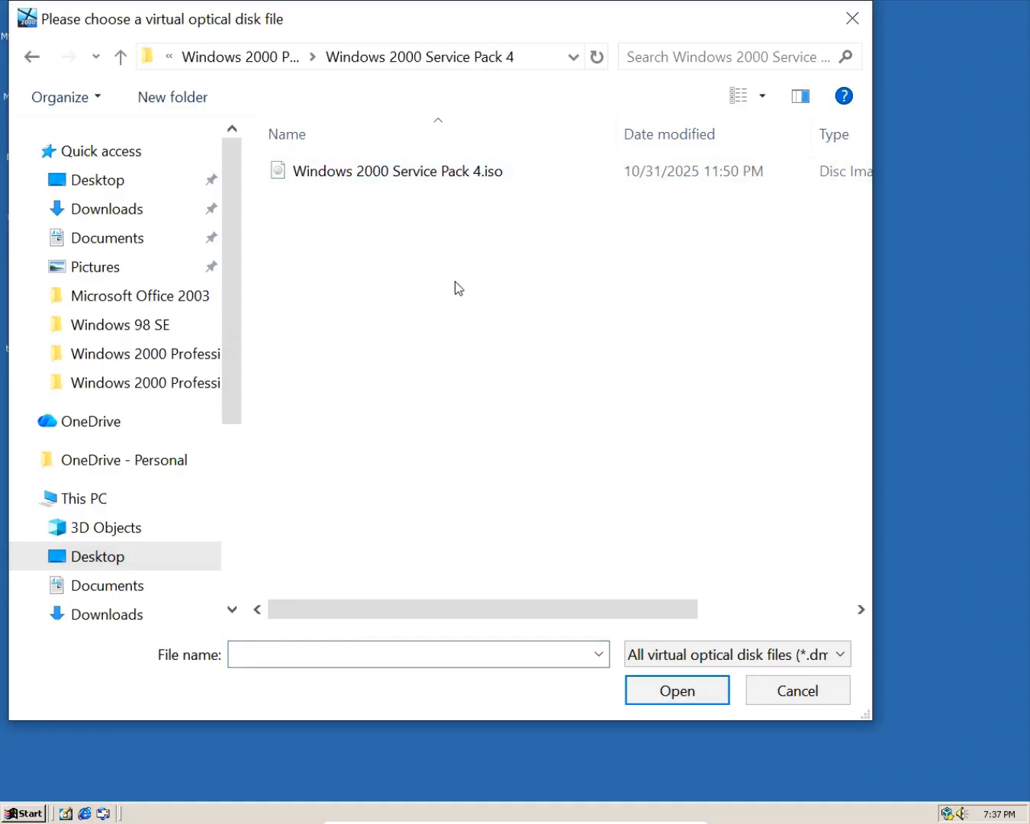
click(368, 180)
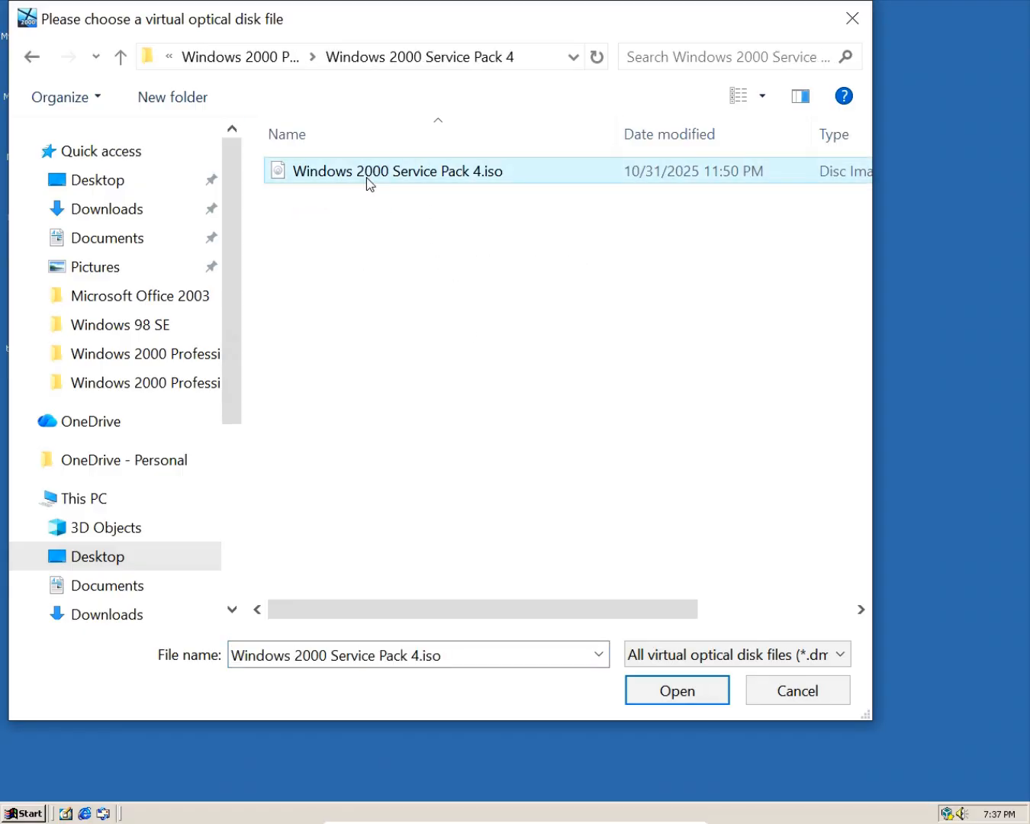
click(678, 695)
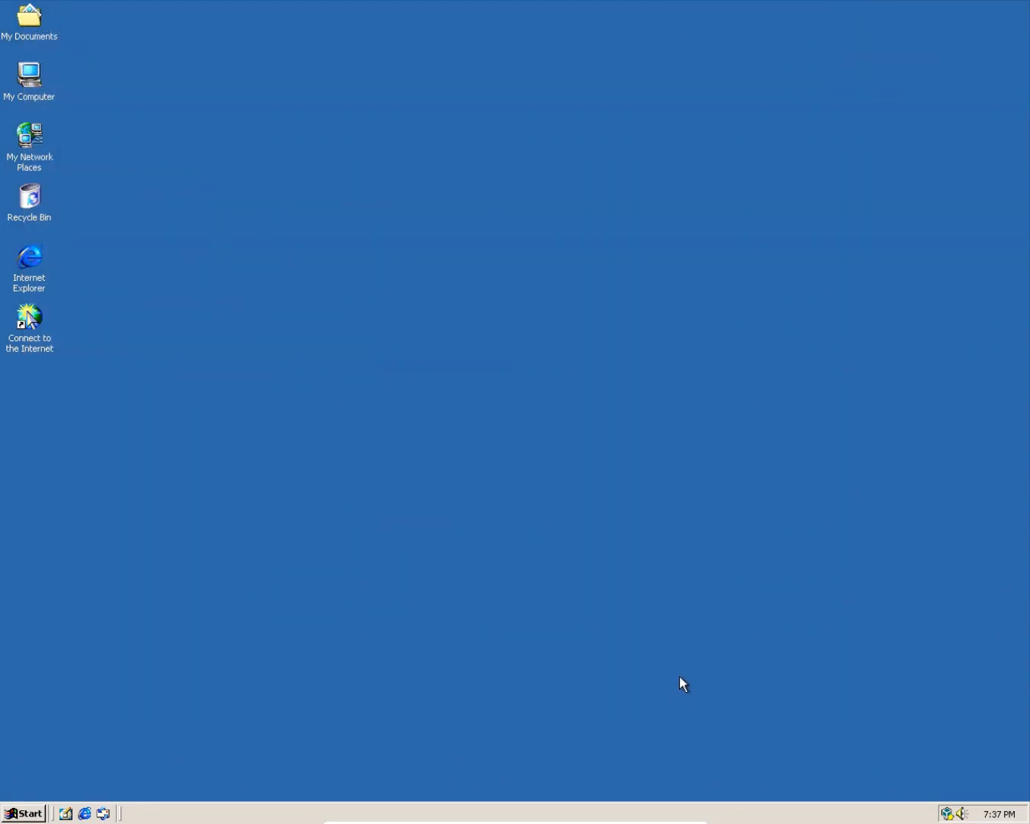
Step: Run the w2ksp4_en installer from the D: drive via My Computer
double_click(21, 81)
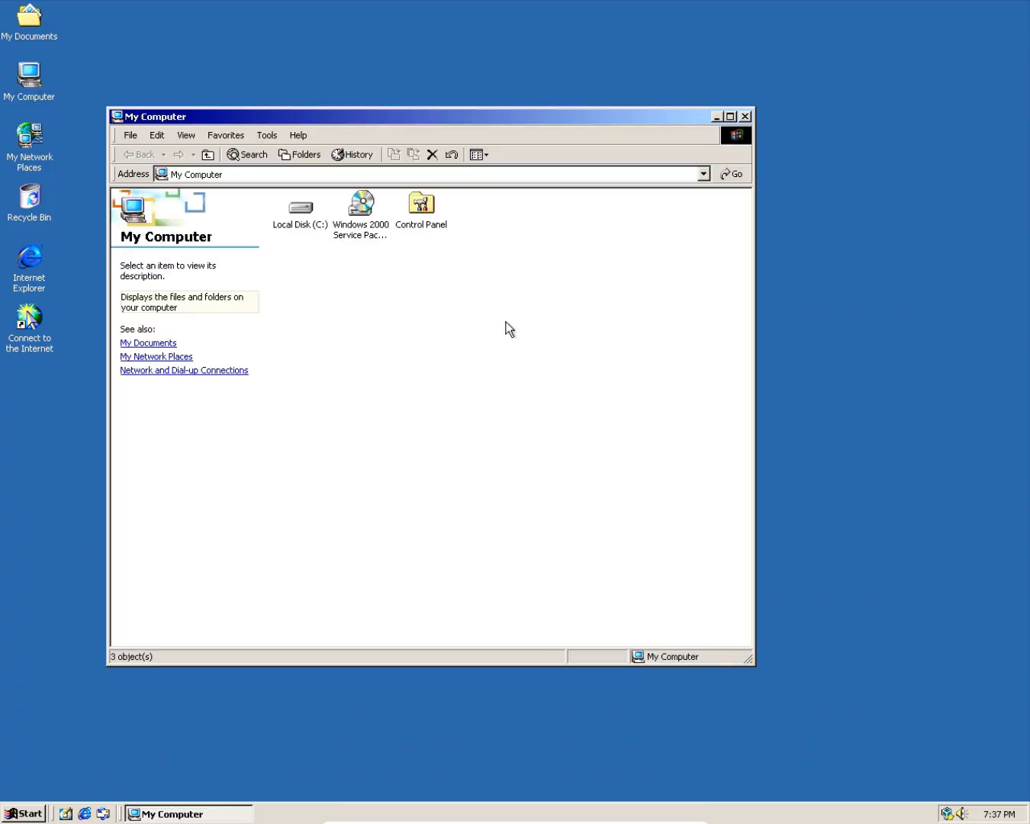
double_click(356, 216)
double_click(297, 212)
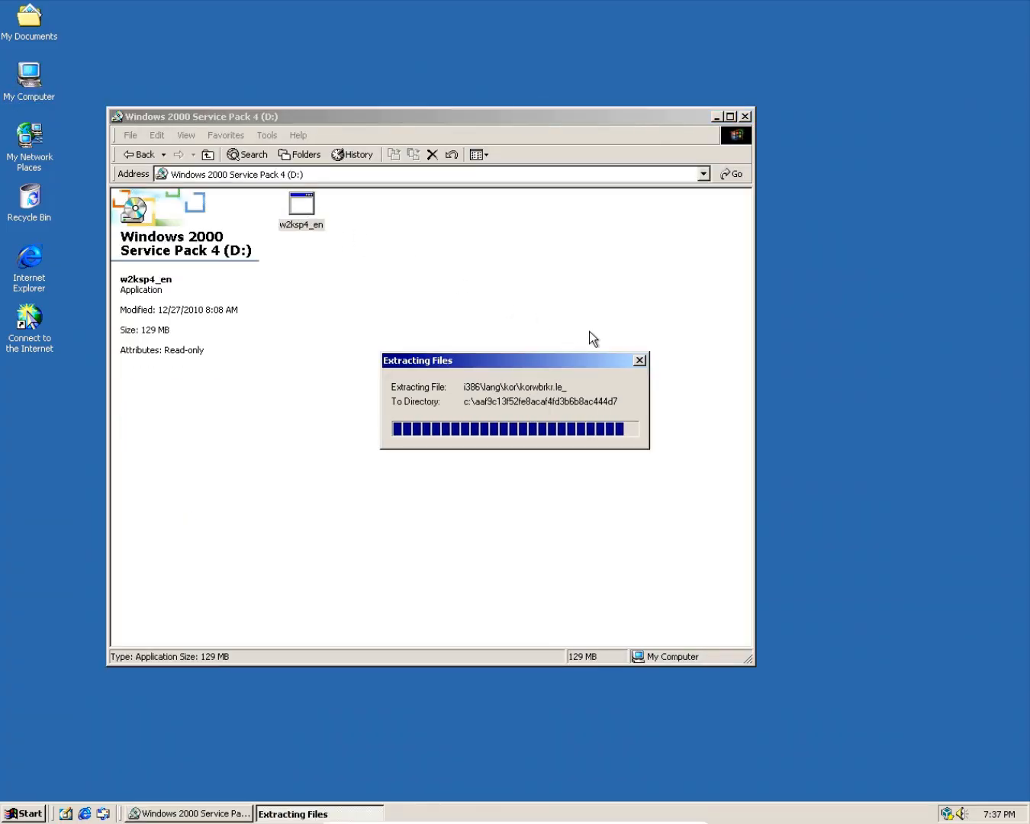
Step: Install Service Pack 4, accepting the licence and choosing Do Not Archive Files
click(359, 418)
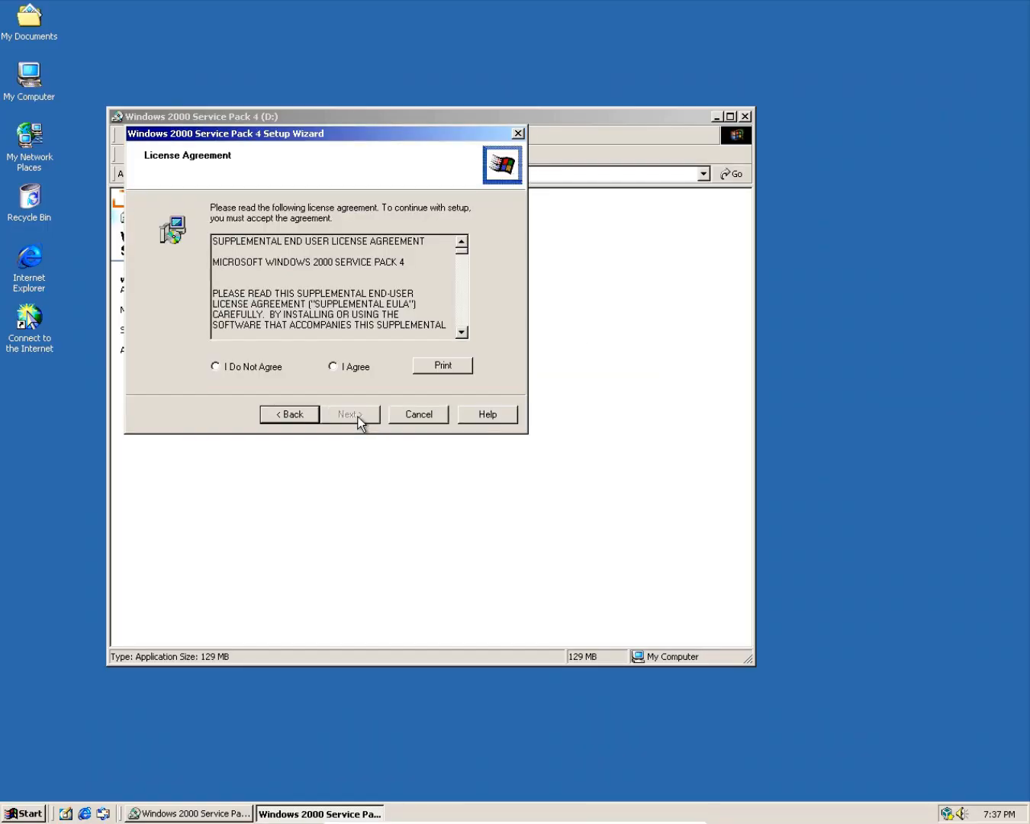
click(344, 370)
click(348, 414)
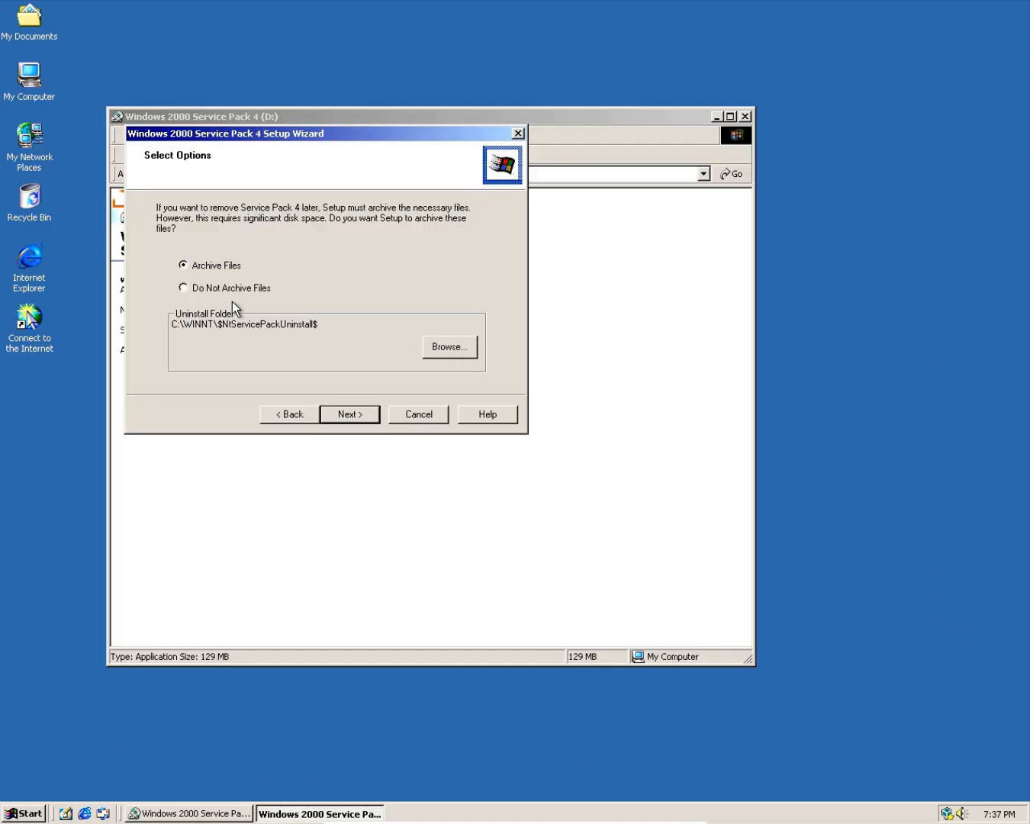
click(183, 288)
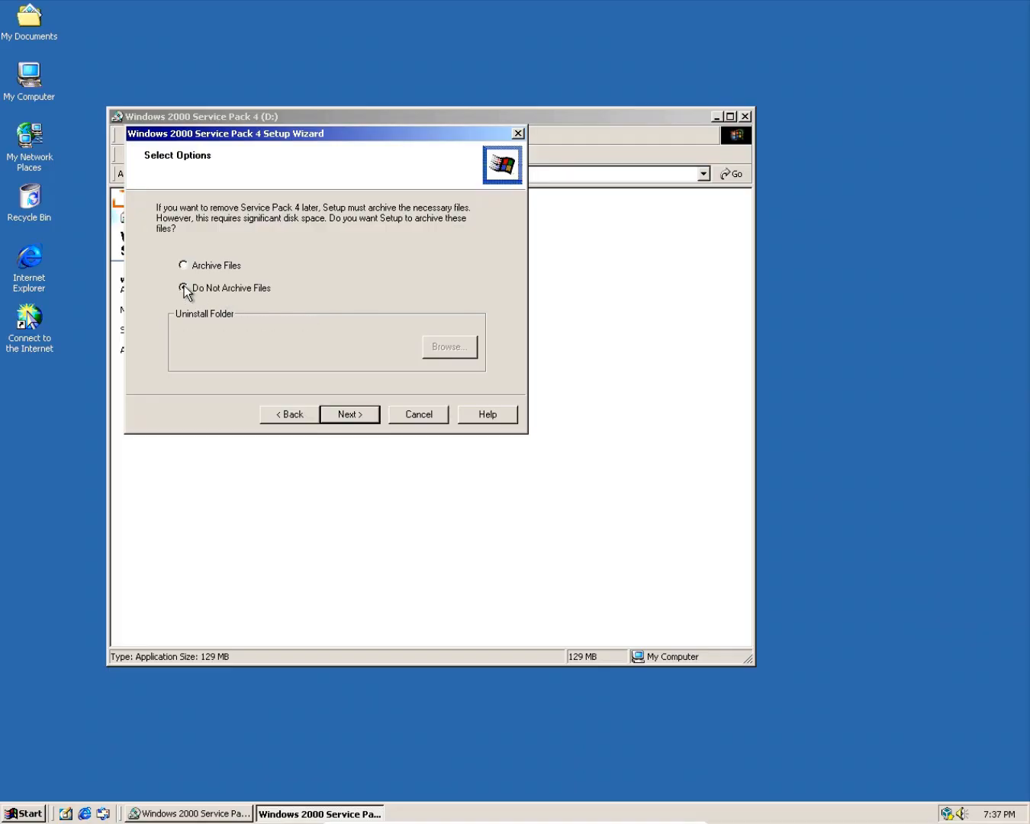
click(350, 416)
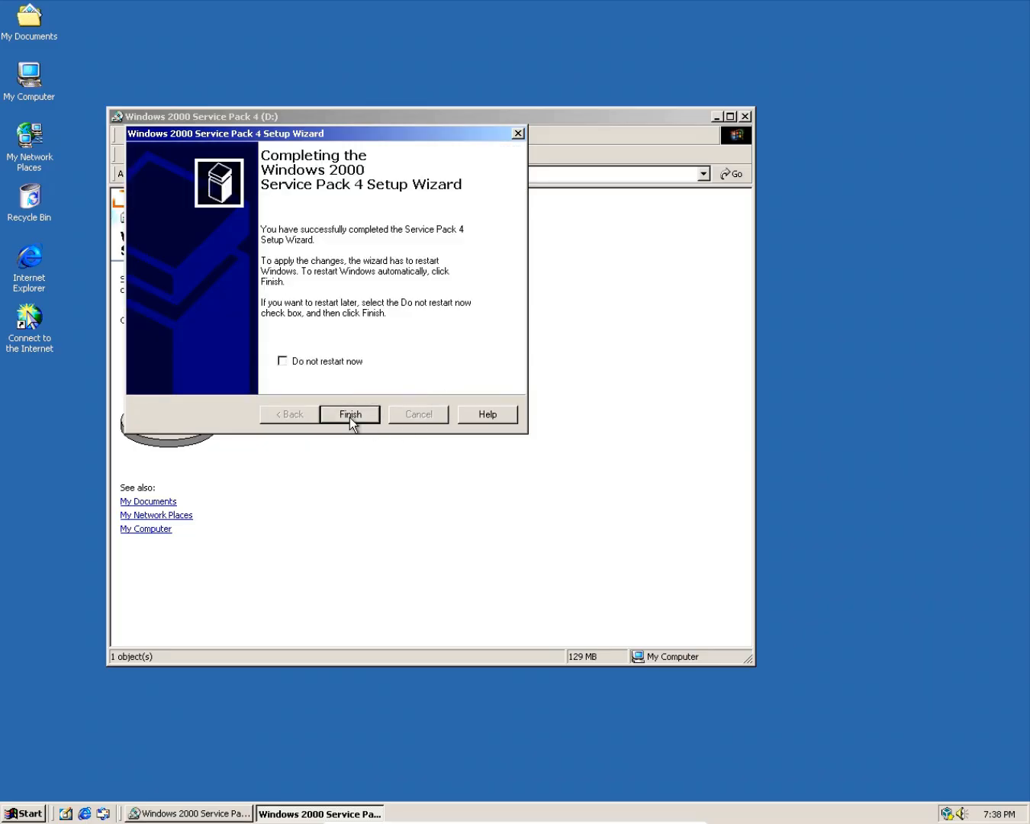
click(349, 417)
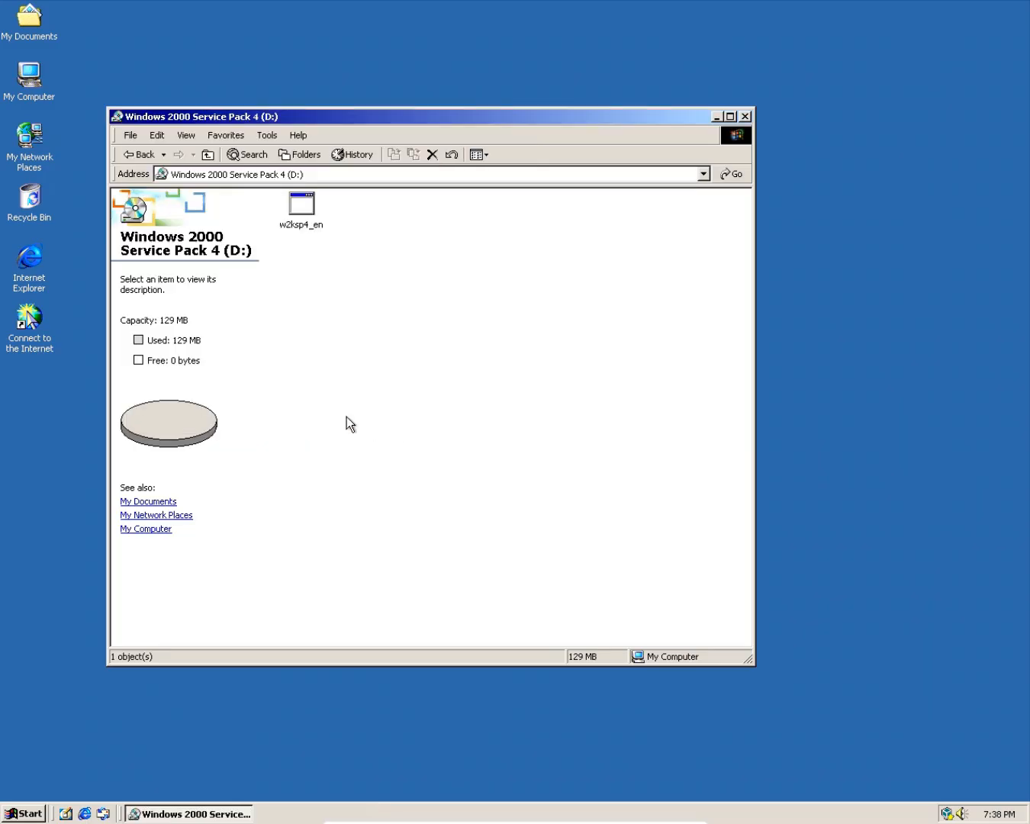
Step: Close the Windows 2000 Service Pack 4 (D:) Explorer window
click(748, 113)
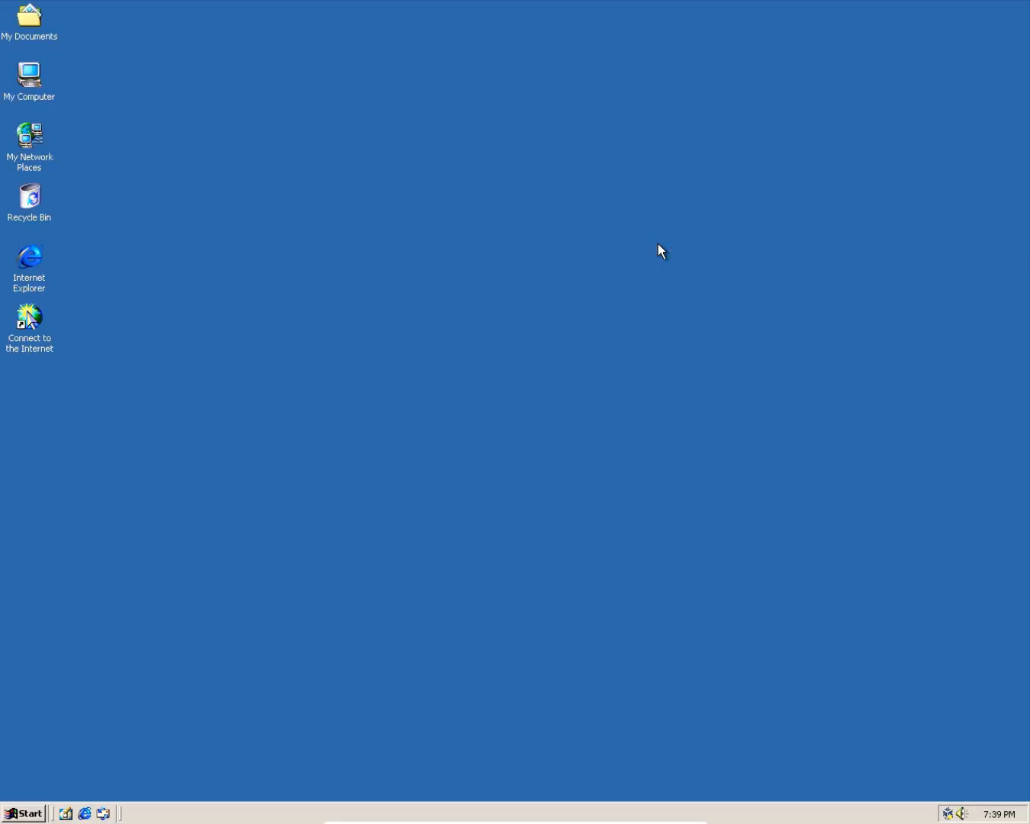
drag(305, 450, 204, 94)
Step: Eject the Service Pack 4 disc from the guest's CD drive in My Computer
click(27, 83)
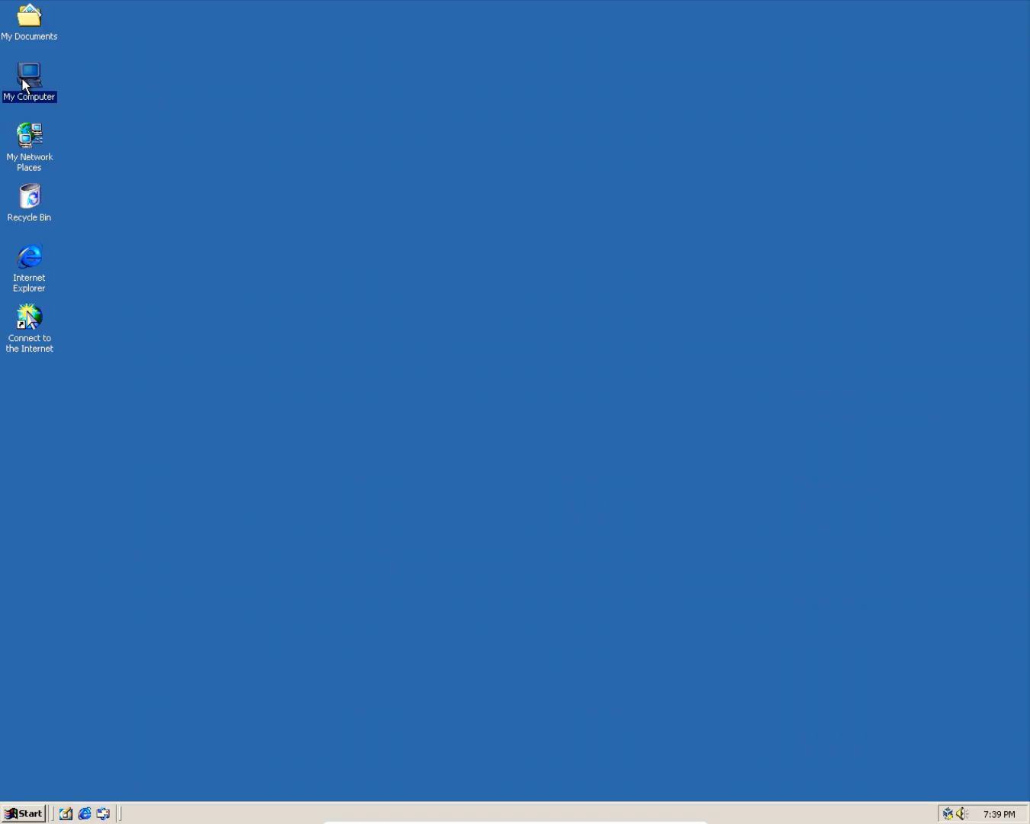
double_click(30, 95)
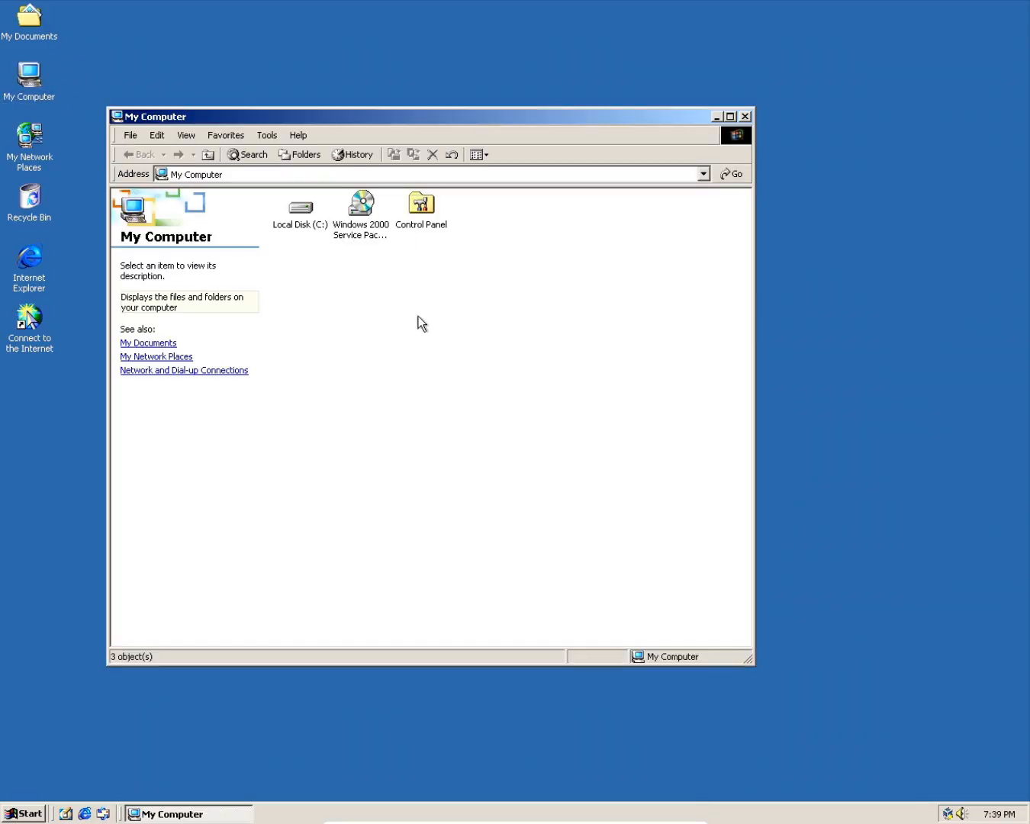
right_click(357, 217)
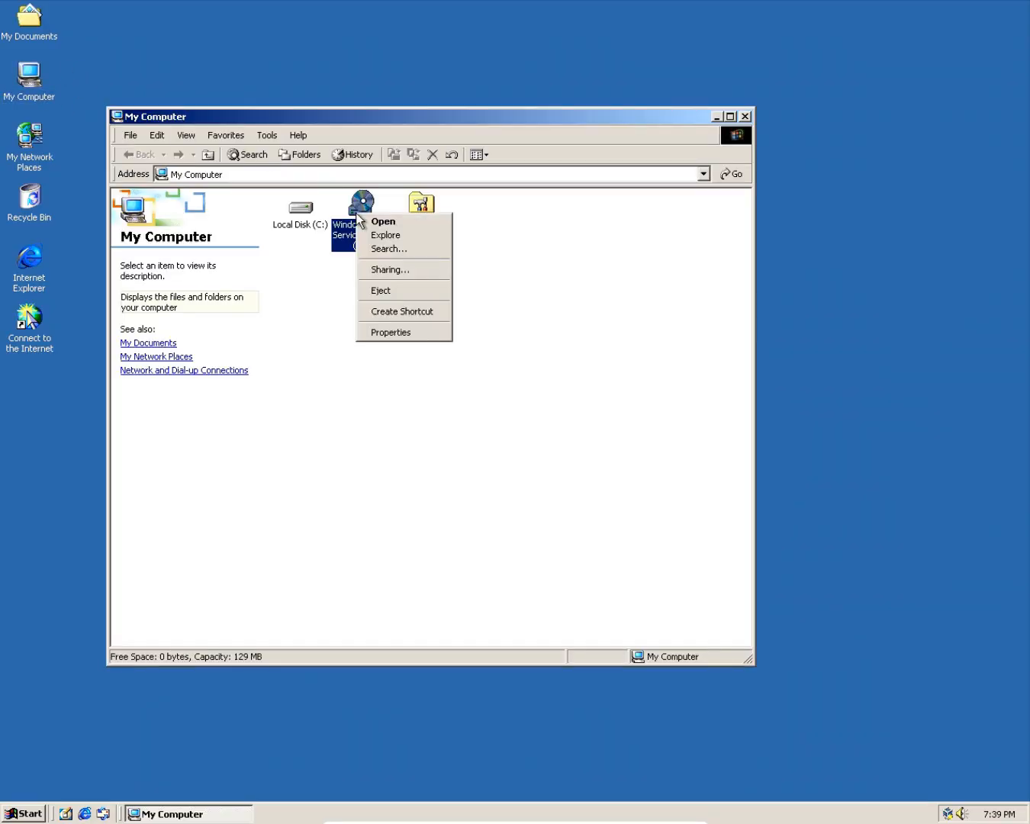
click(380, 290)
click(745, 116)
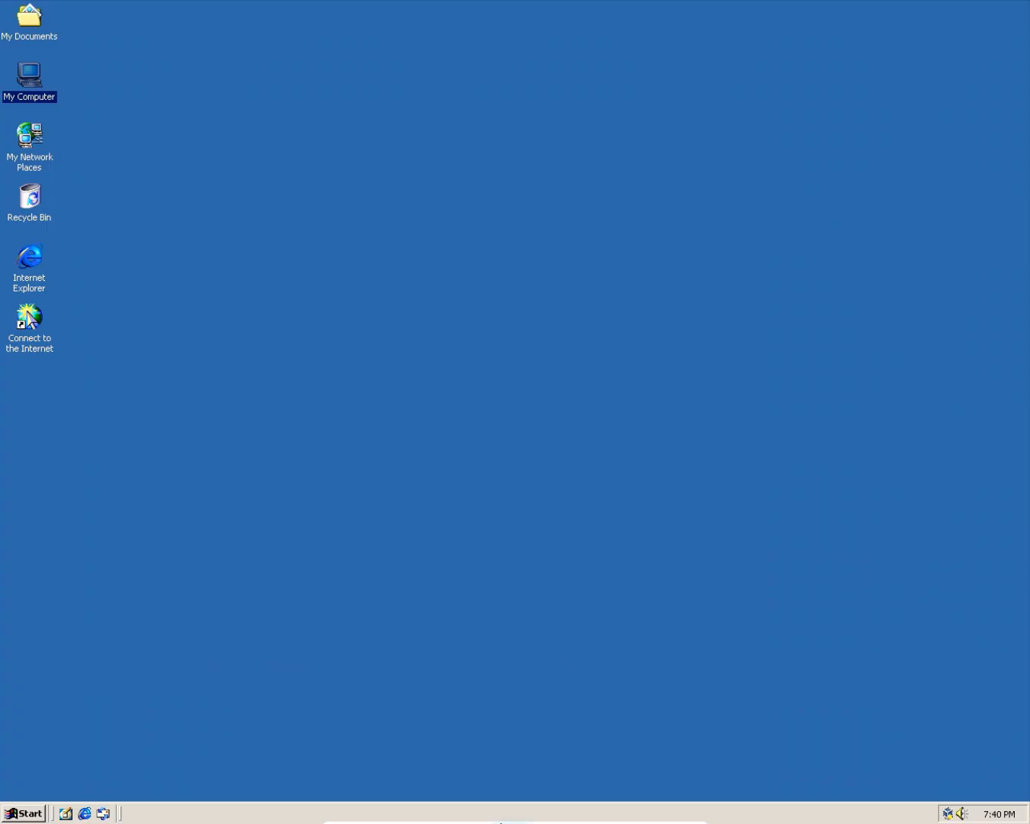
Step: Insert en_microsoft_office_2003_dvd.iso from the host's Microsoft Office 2003 folder into the virtual drive
click(502, 821)
mouse_move(583, 647)
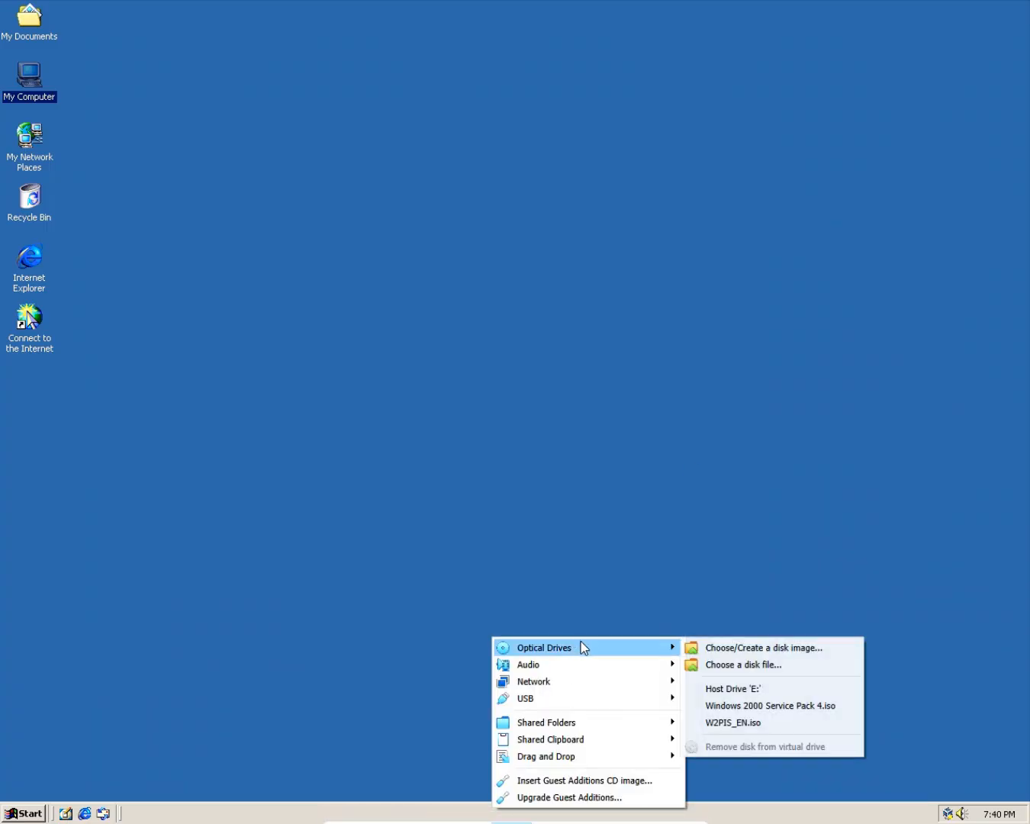
click(713, 665)
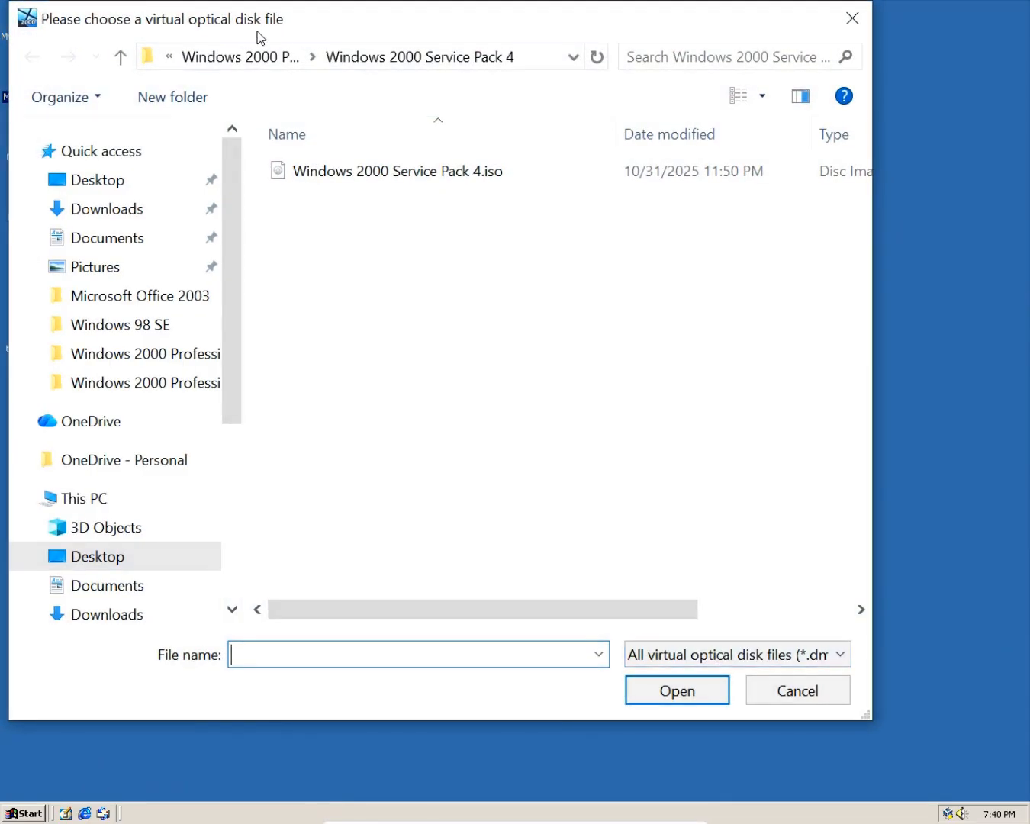
click(254, 61)
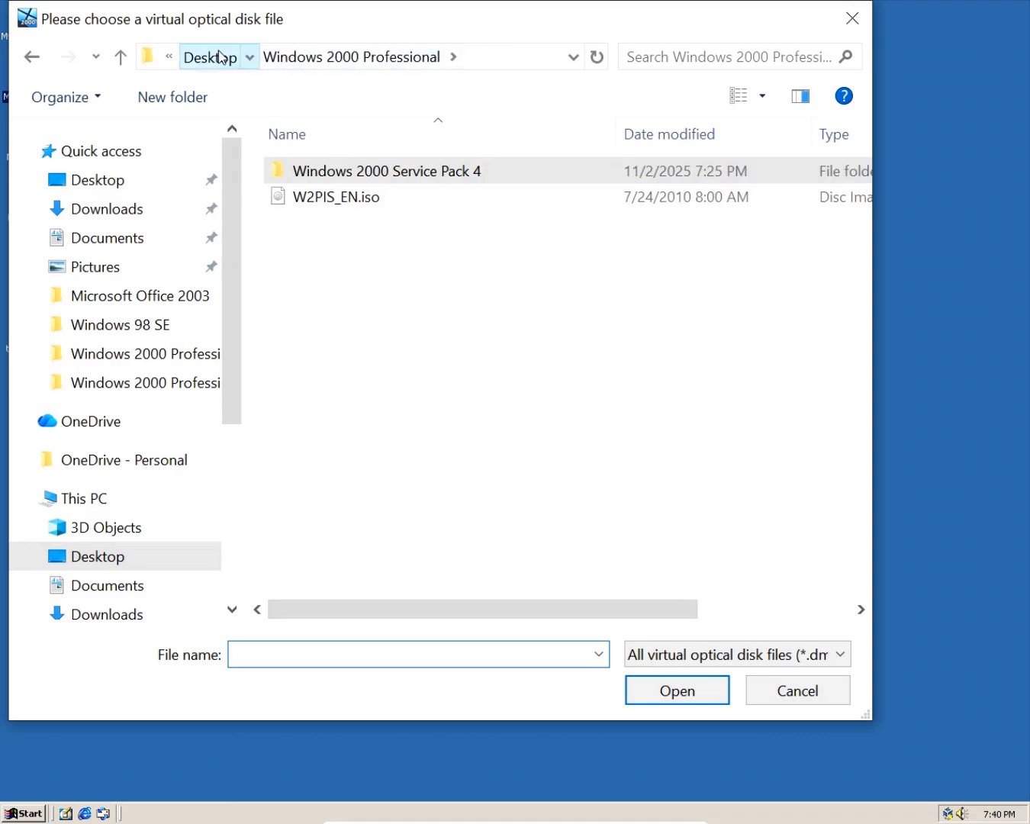
click(230, 61)
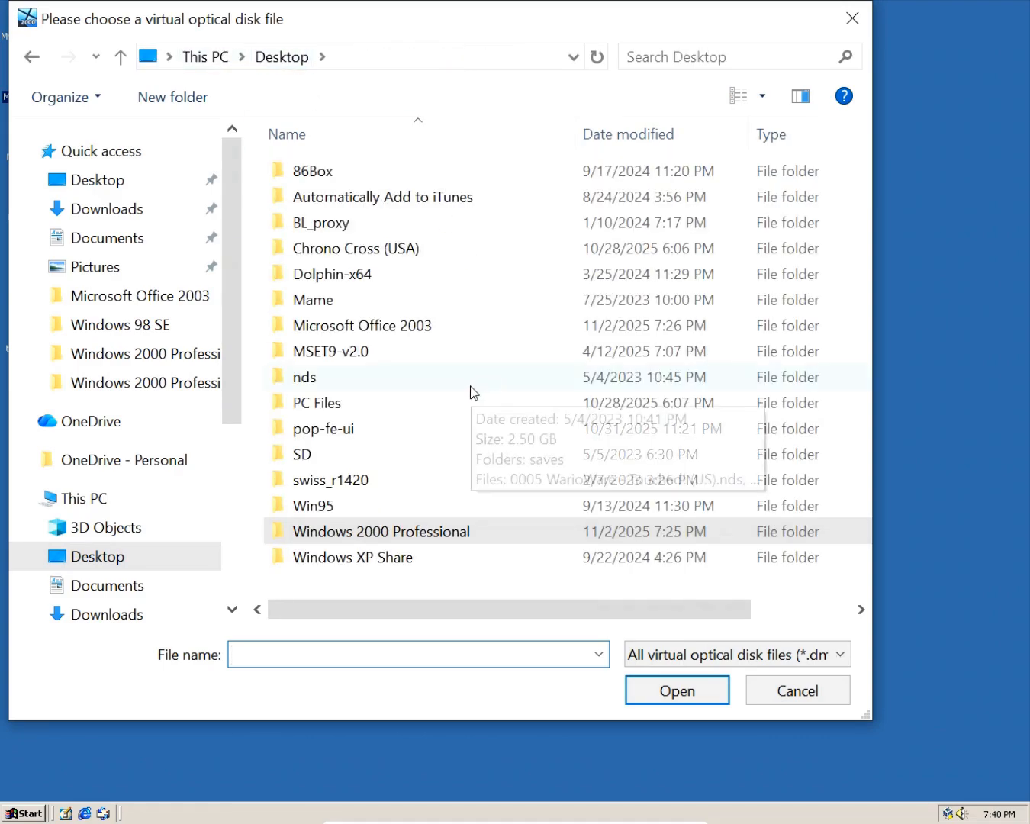
scroll(358, 322, right, 1)
double_click(355, 326)
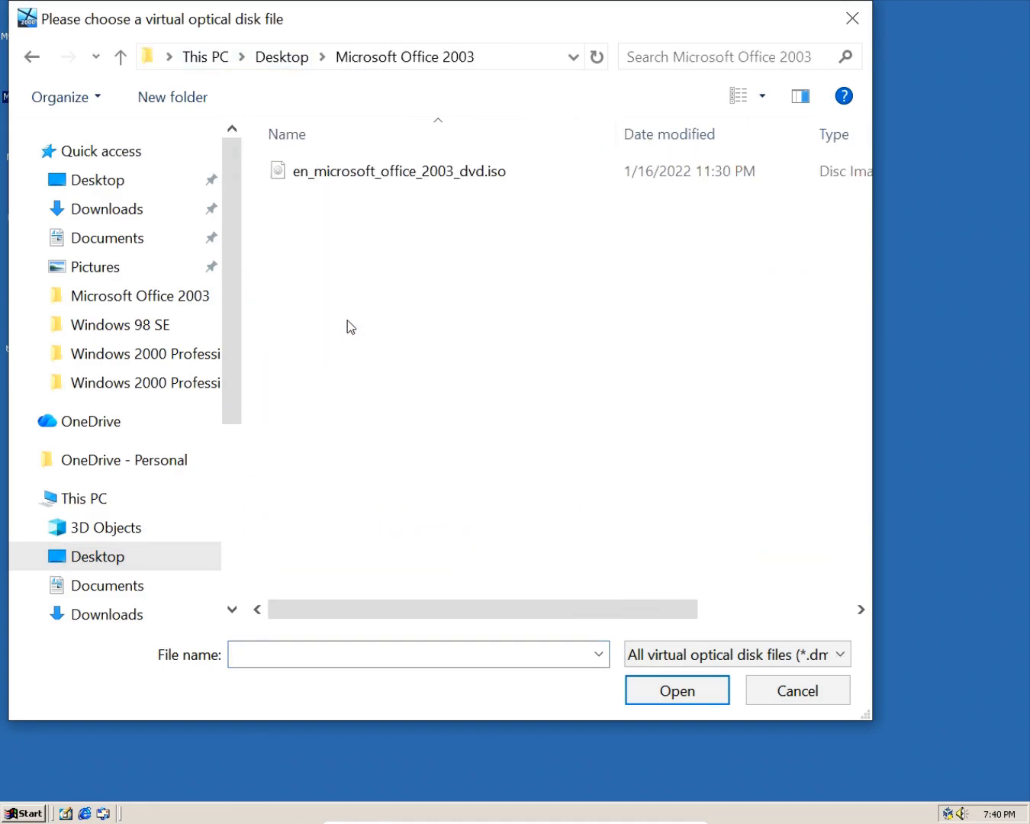
click(377, 174)
click(673, 691)
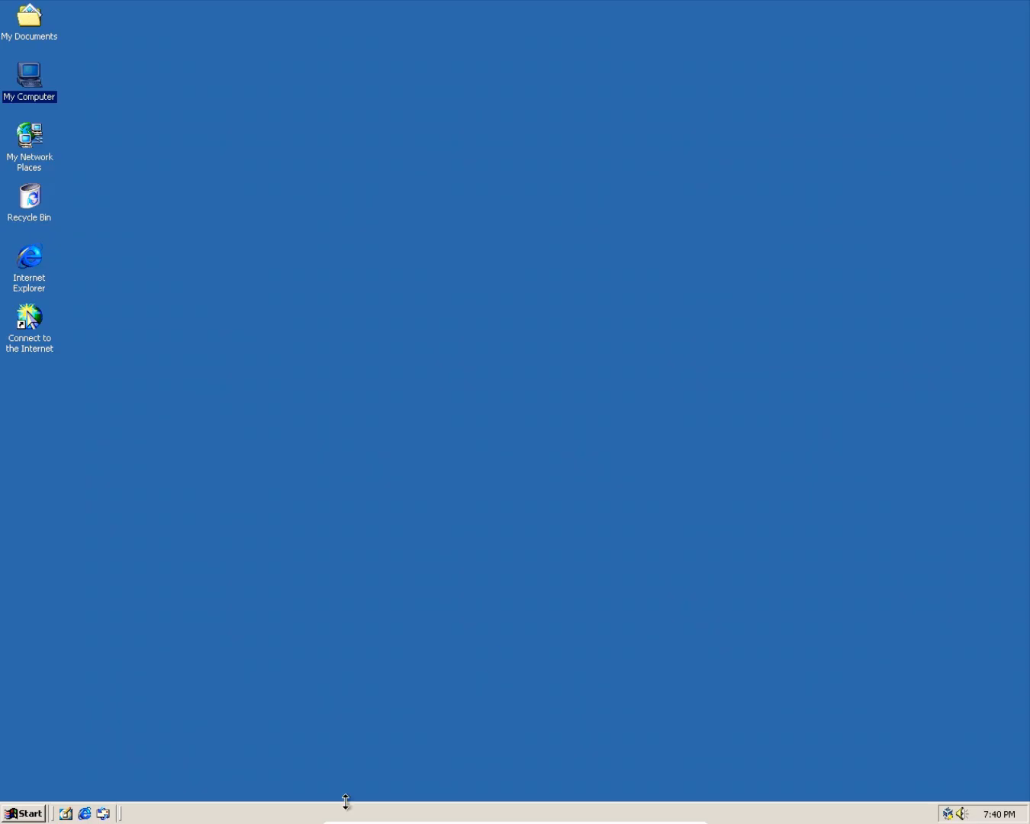
click(392, 429)
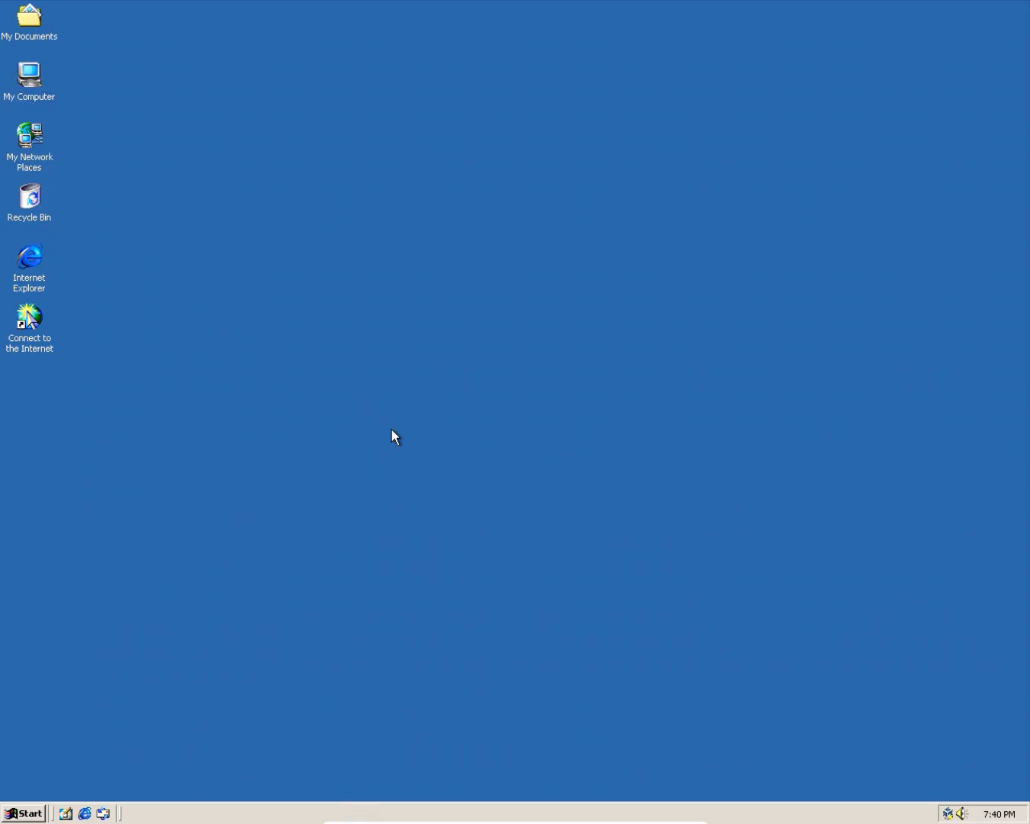
Step: Leave full-screen and maximize the VirtualBox machine window
key(Control_R+f)
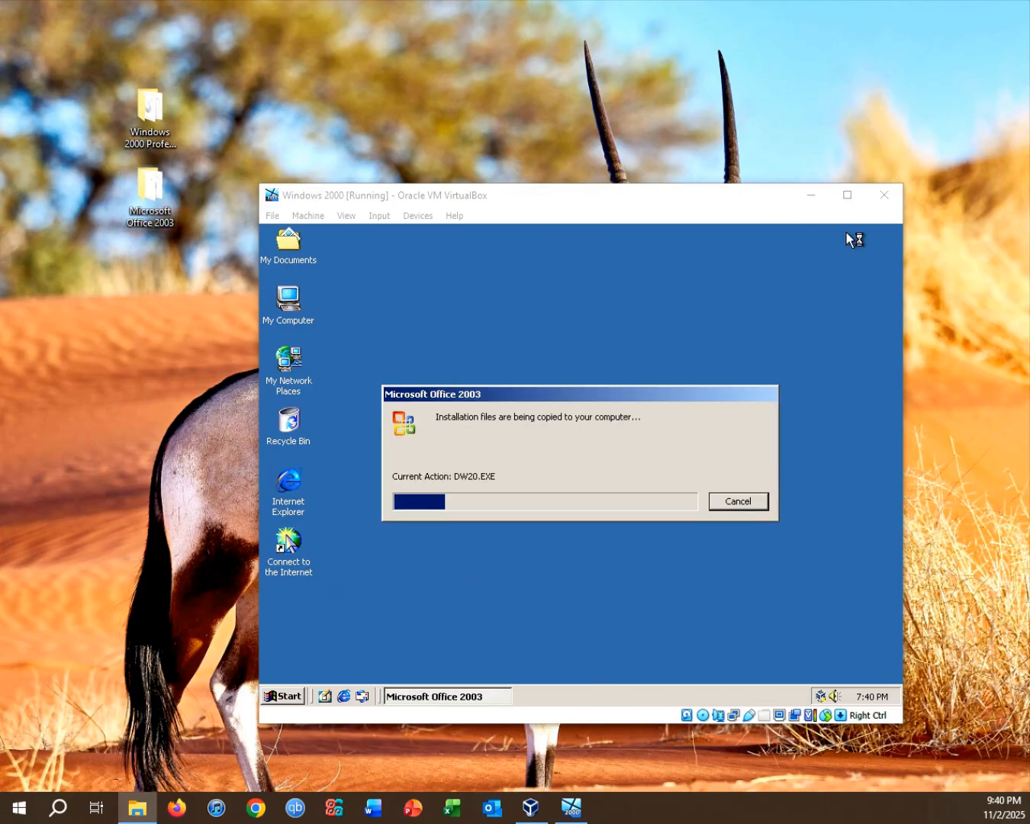
click(849, 199)
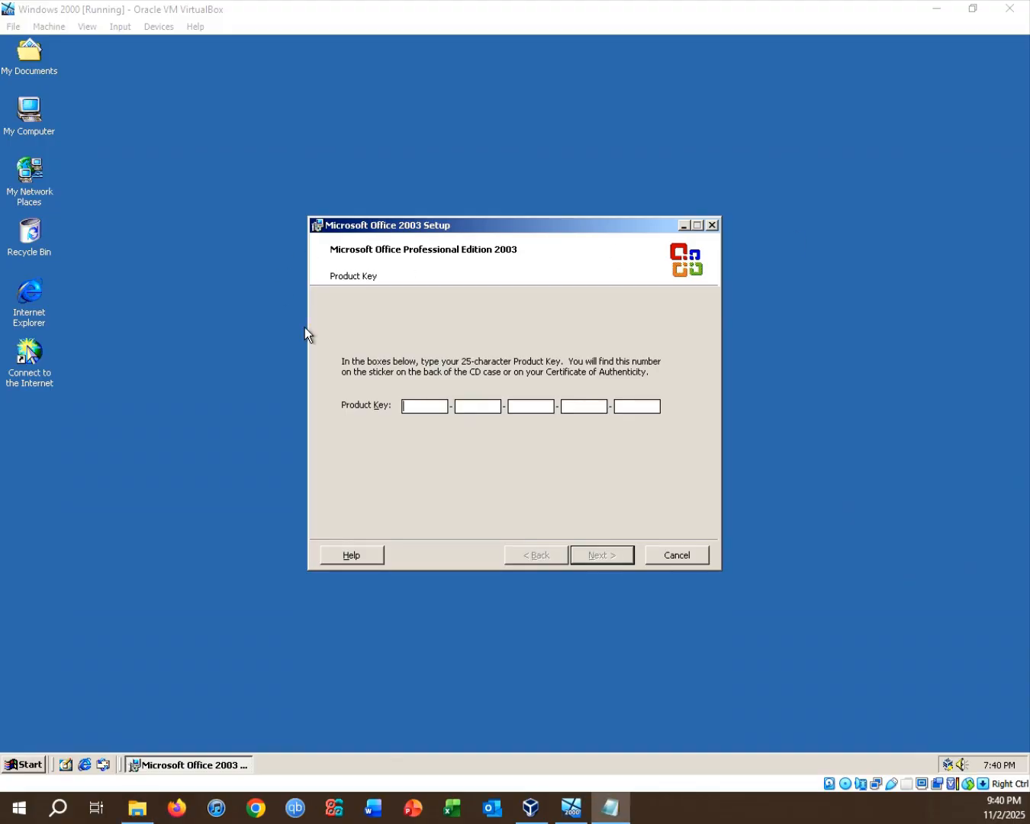
click(419, 406)
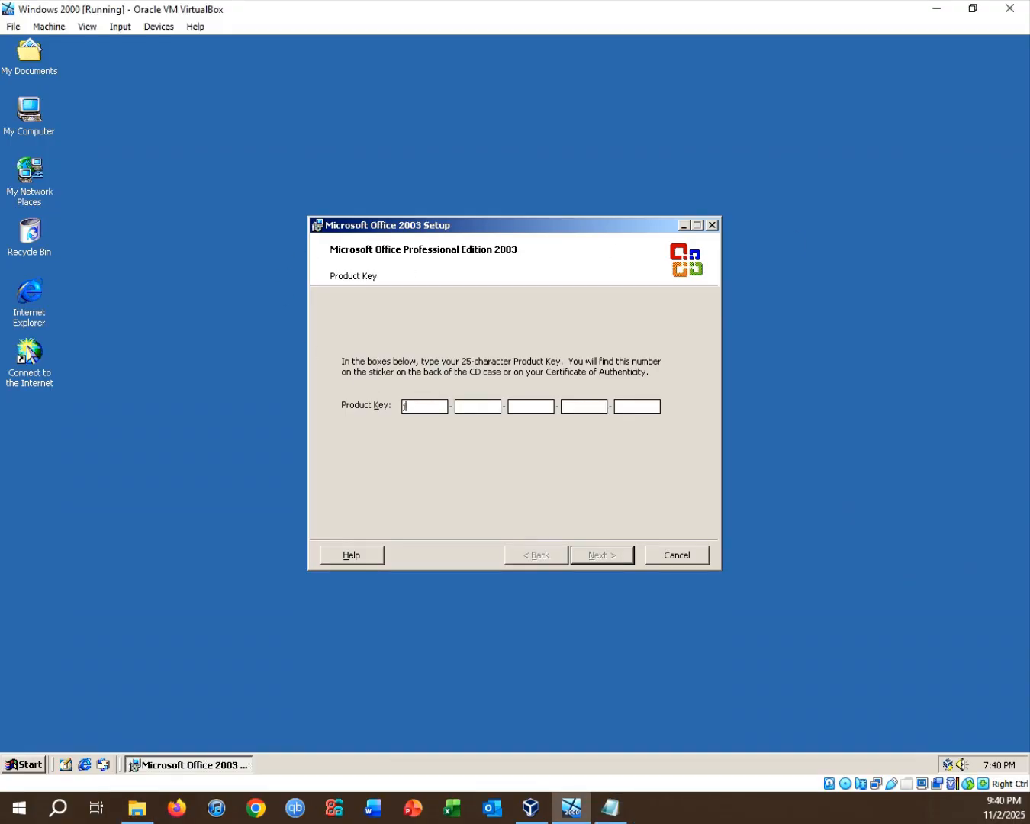
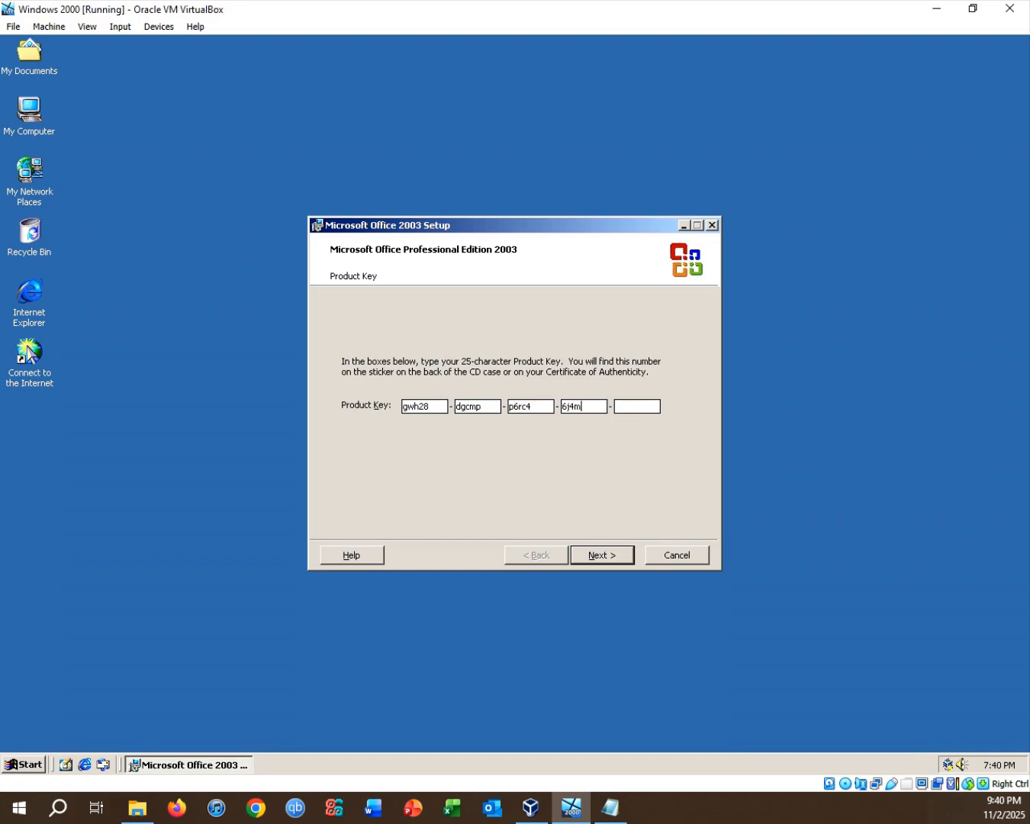
Step: Enter the Office product key, accept user info and licence, and keep the default installation type
key(Return)
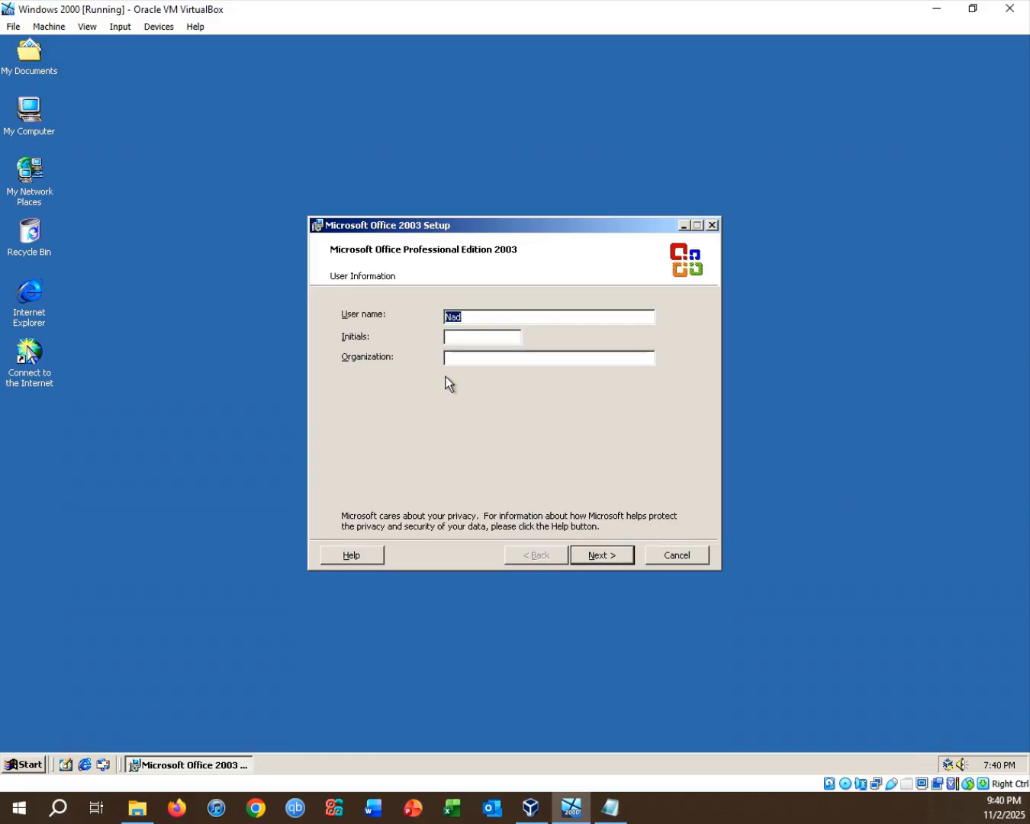
key(Return)
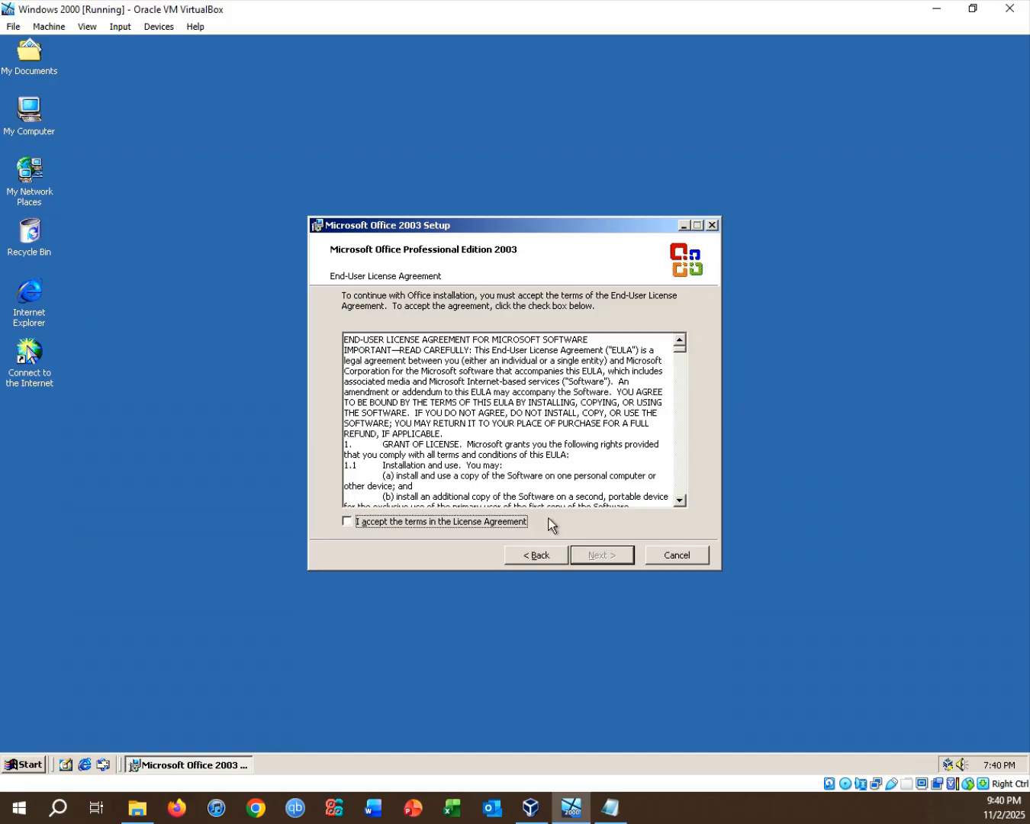
click(344, 523)
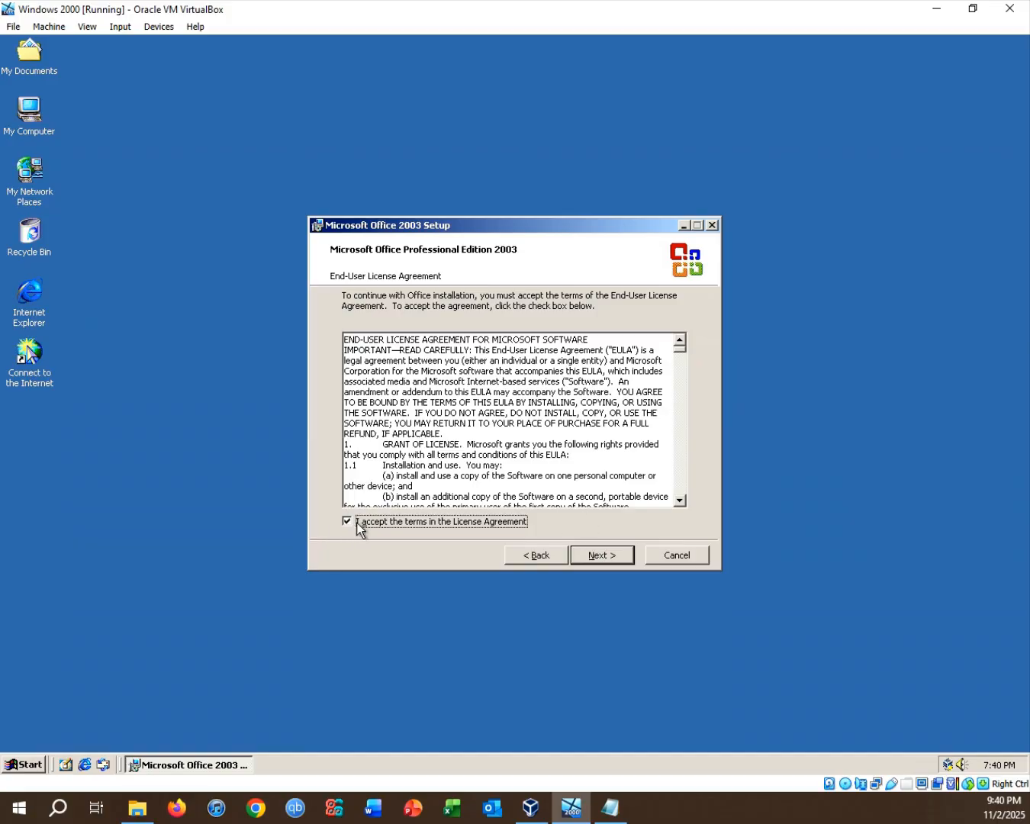
click(581, 559)
click(581, 561)
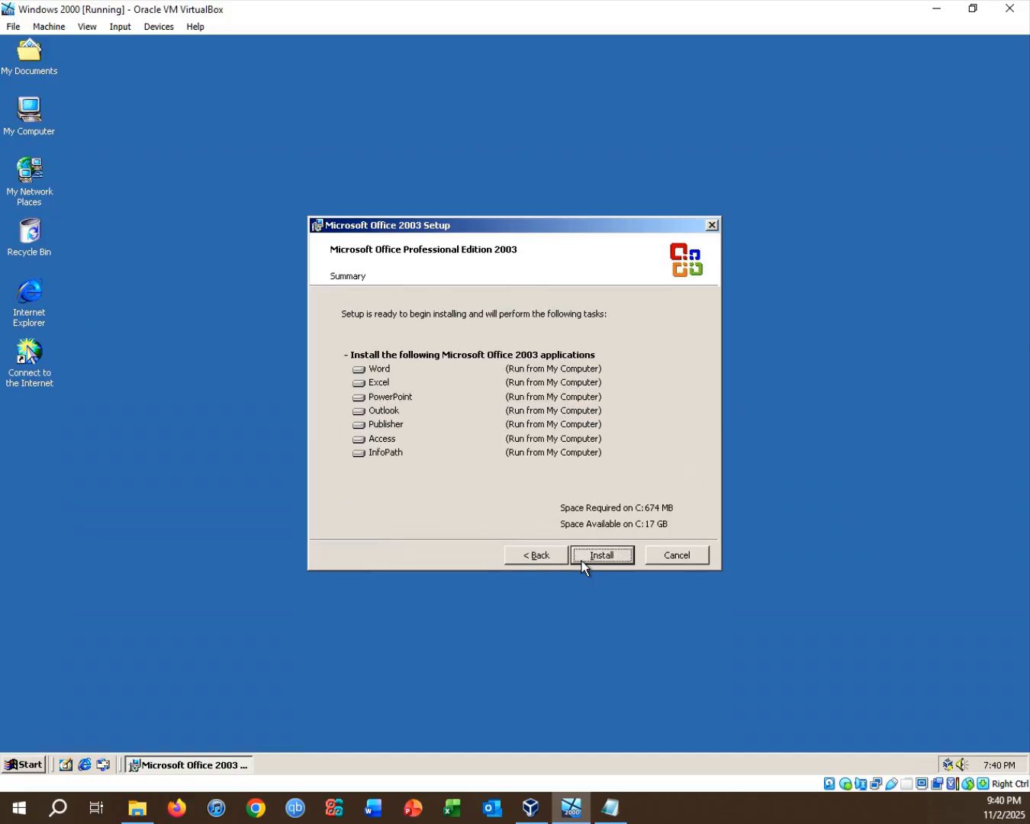
Step: Install Office 2003 from the Summary page and close setup once it completes
click(582, 561)
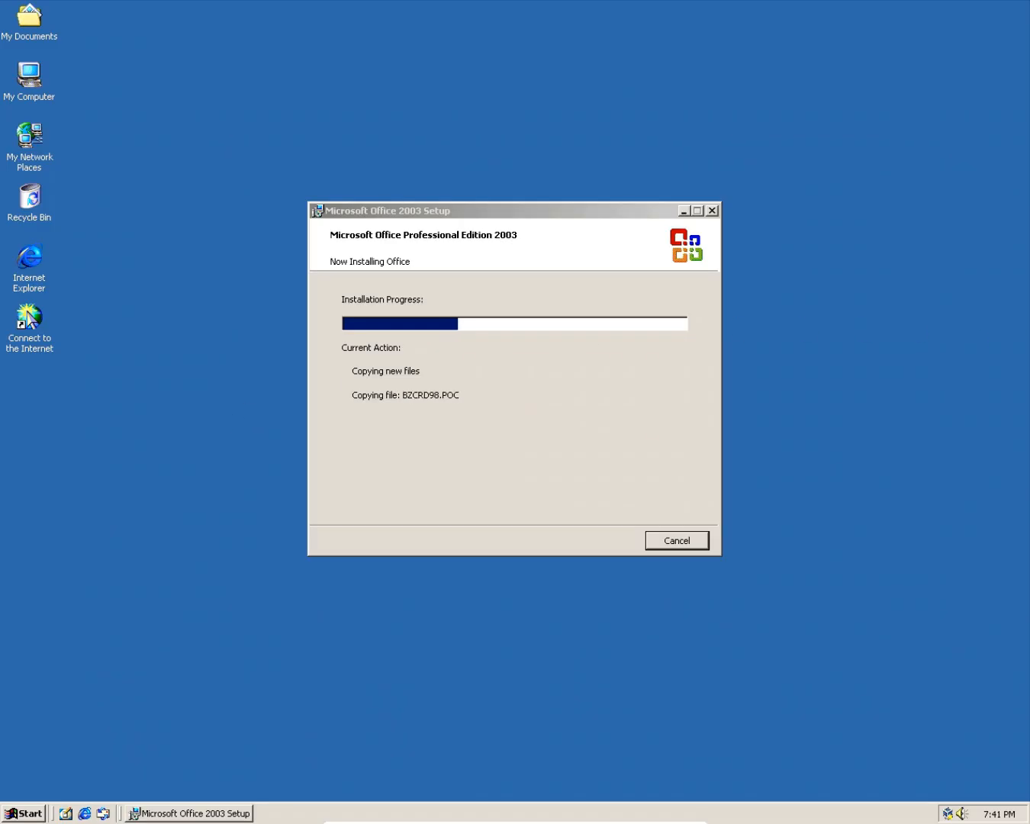
drag(482, 212, 458, 223)
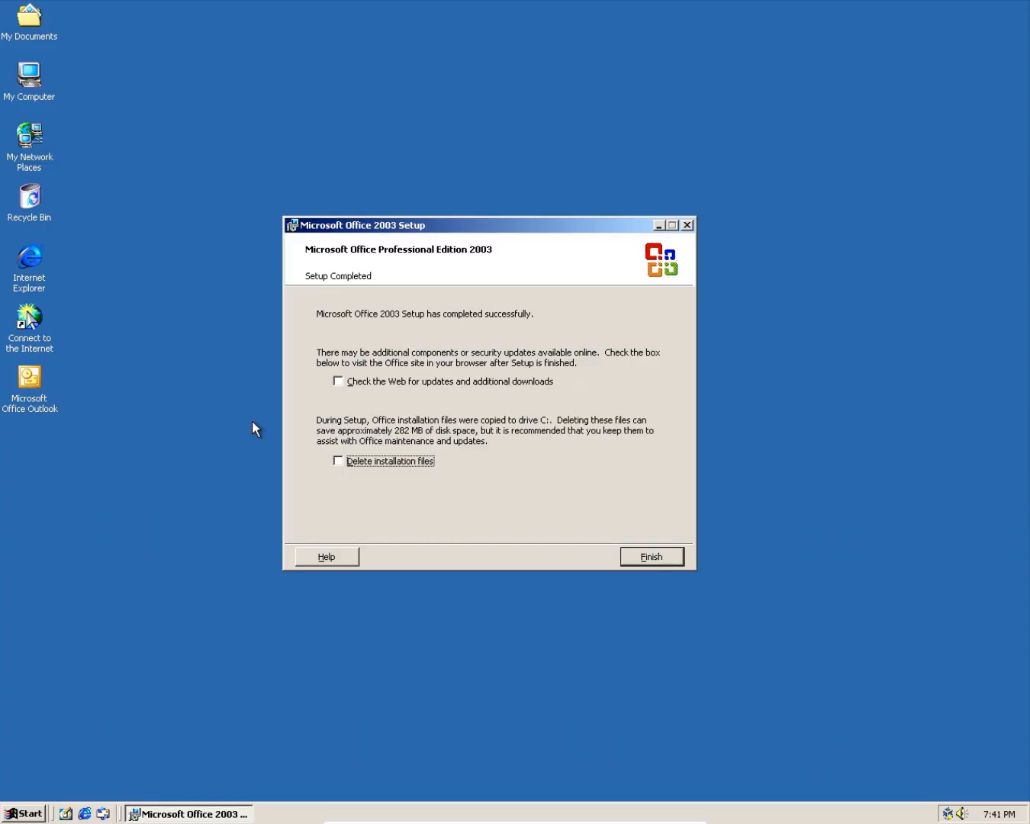
click(649, 558)
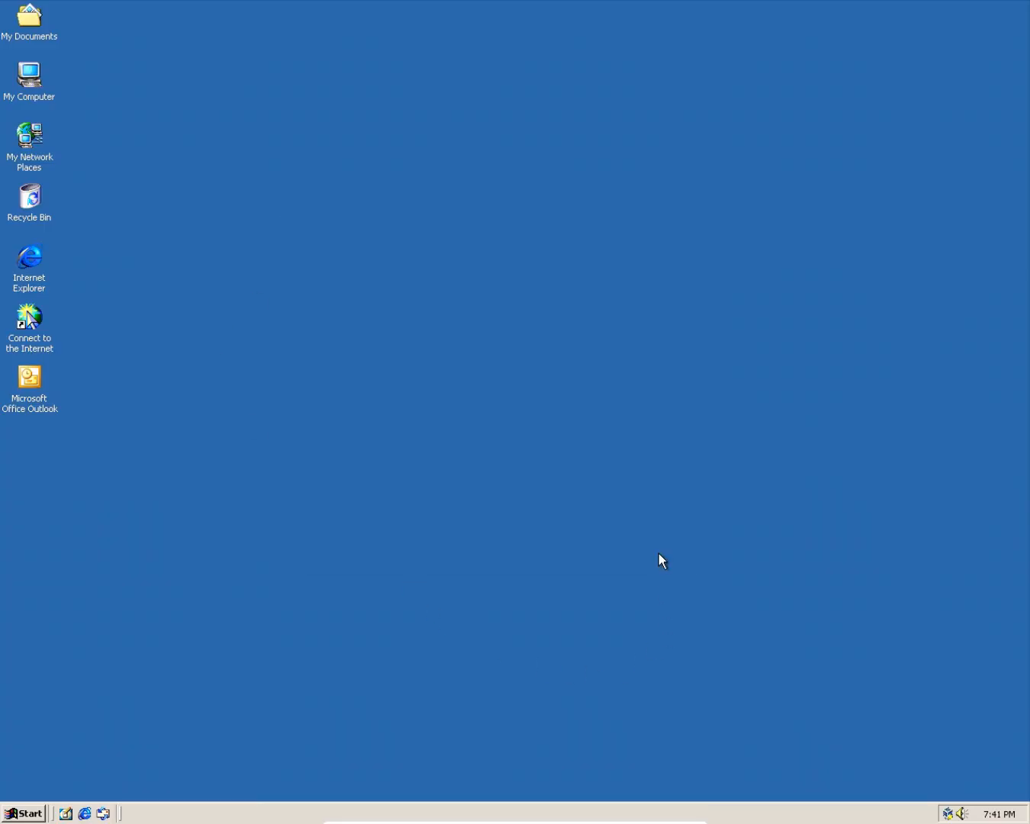
click(41, 393)
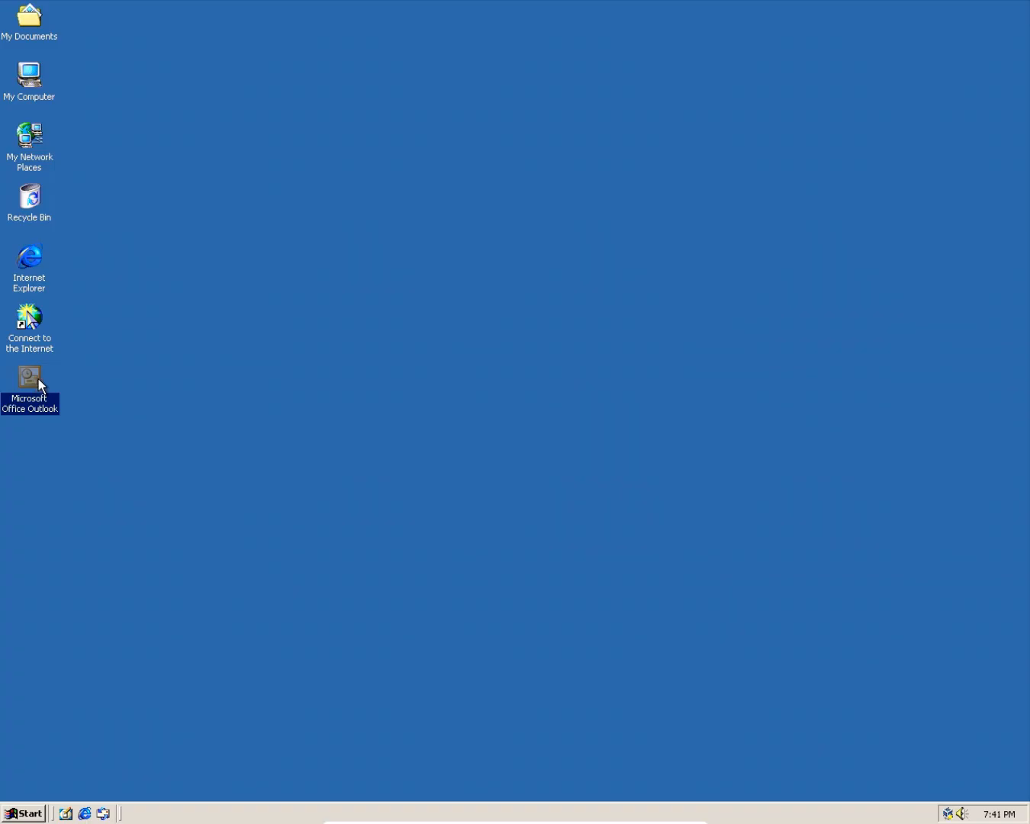
click(99, 656)
click(22, 814)
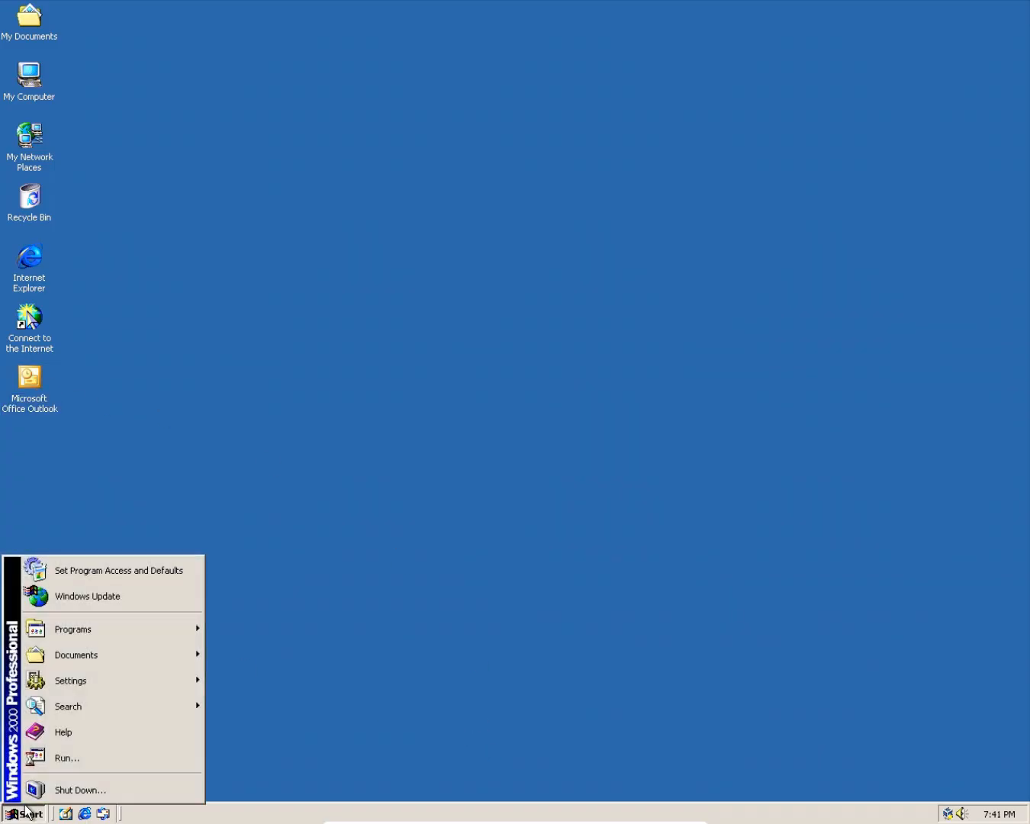
mouse_move(94, 636)
mouse_move(284, 630)
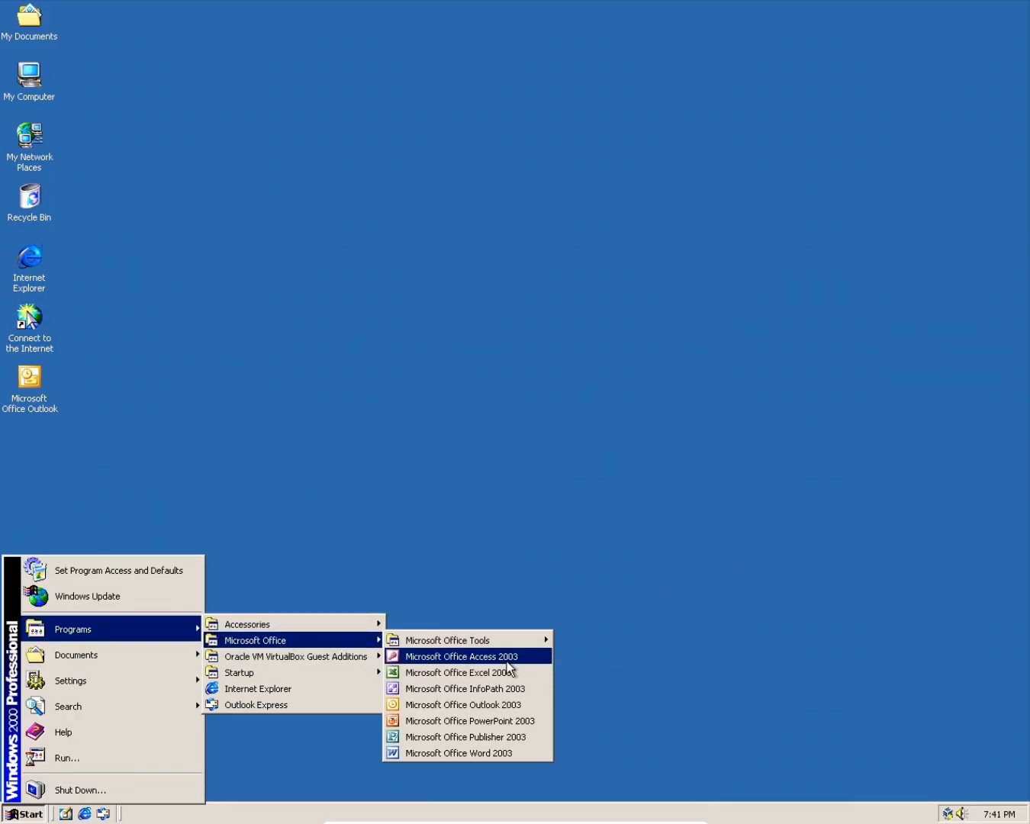
click(486, 752)
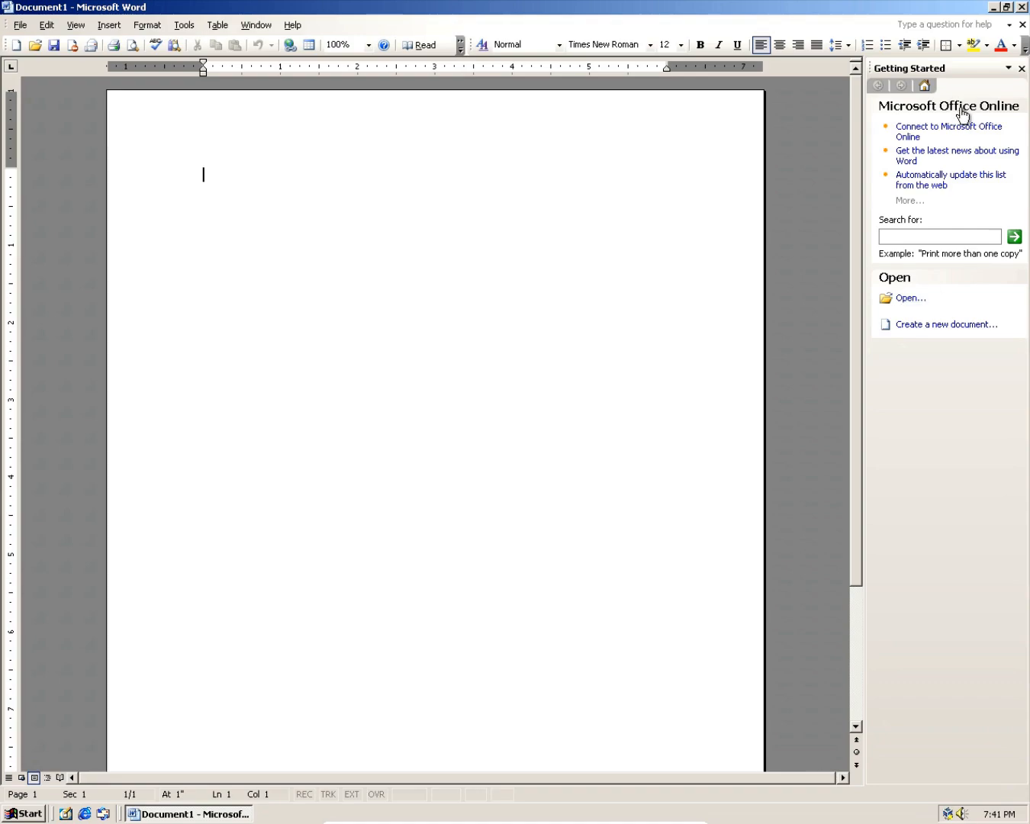
click(1023, 24)
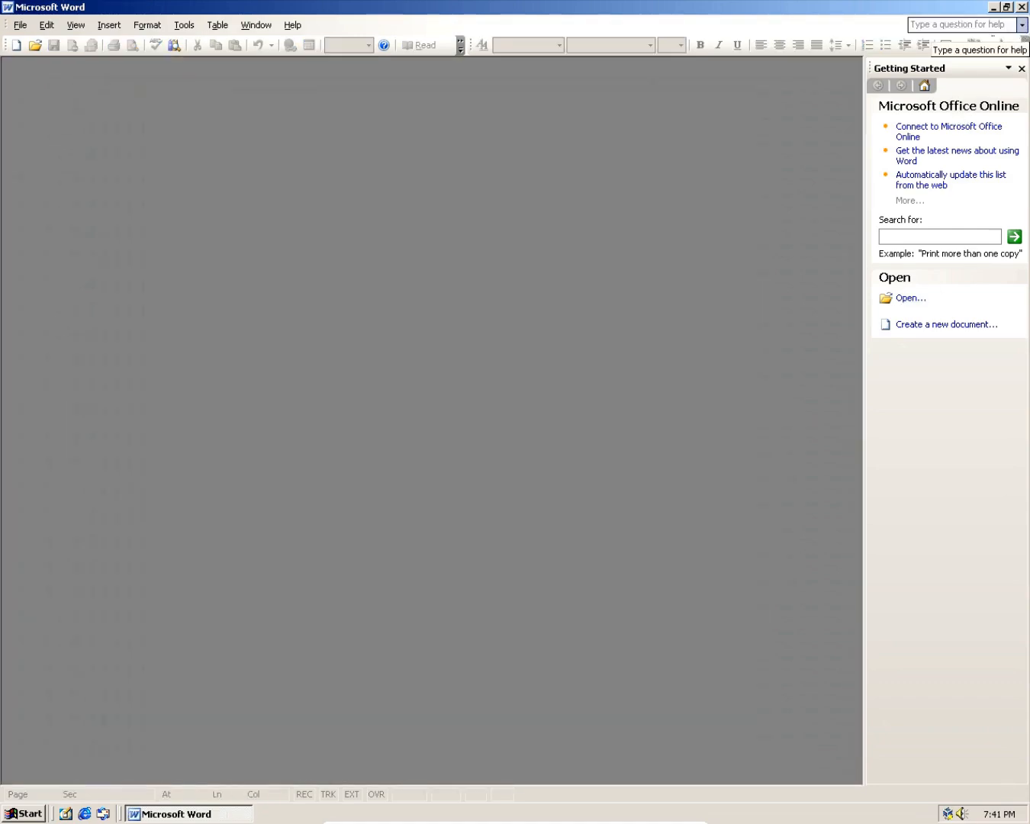
click(1023, 6)
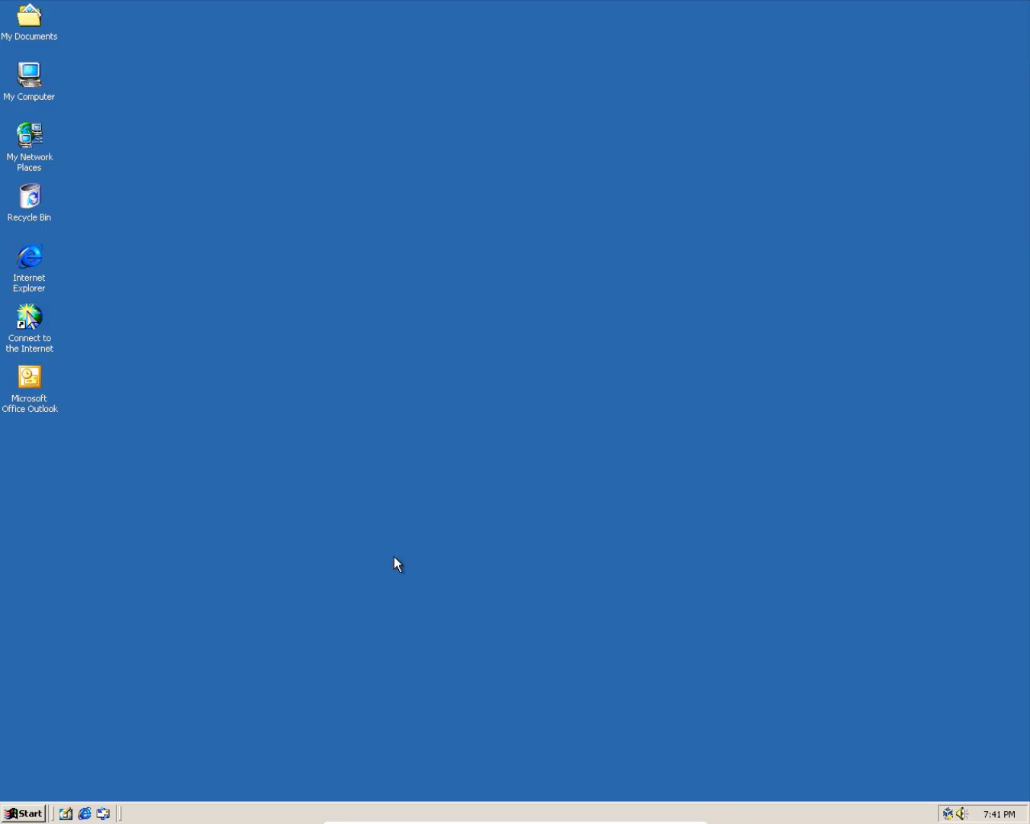
click(13, 814)
mouse_move(137, 626)
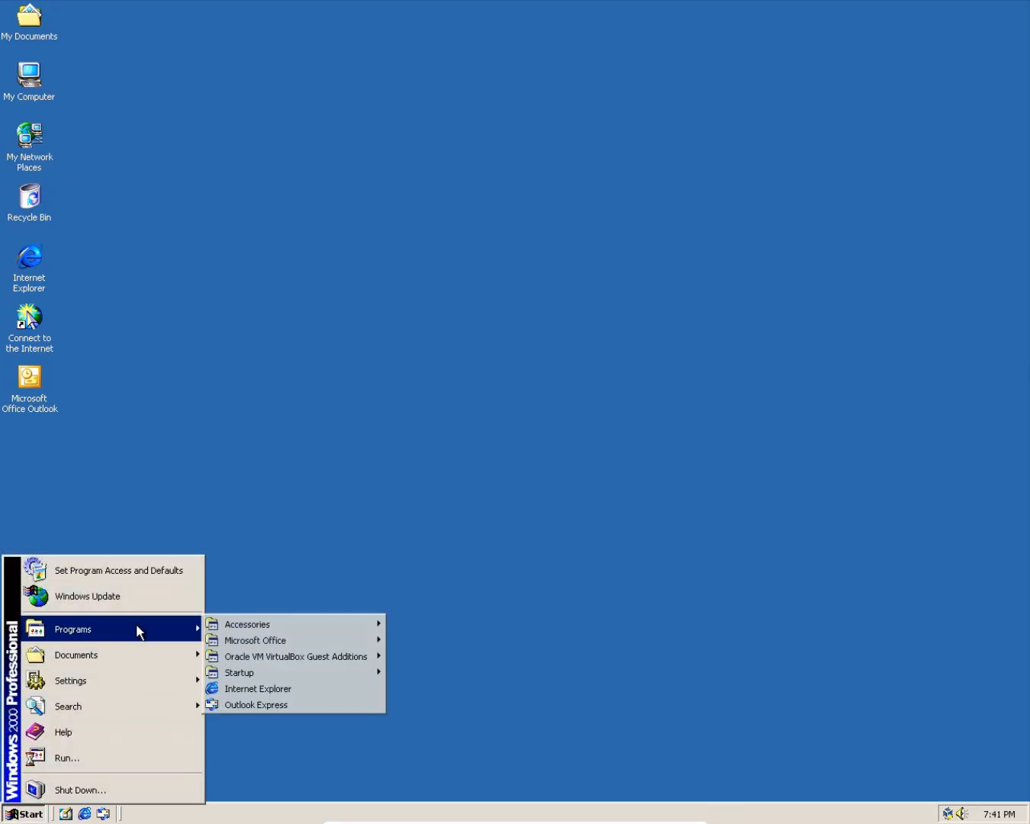
mouse_move(247, 627)
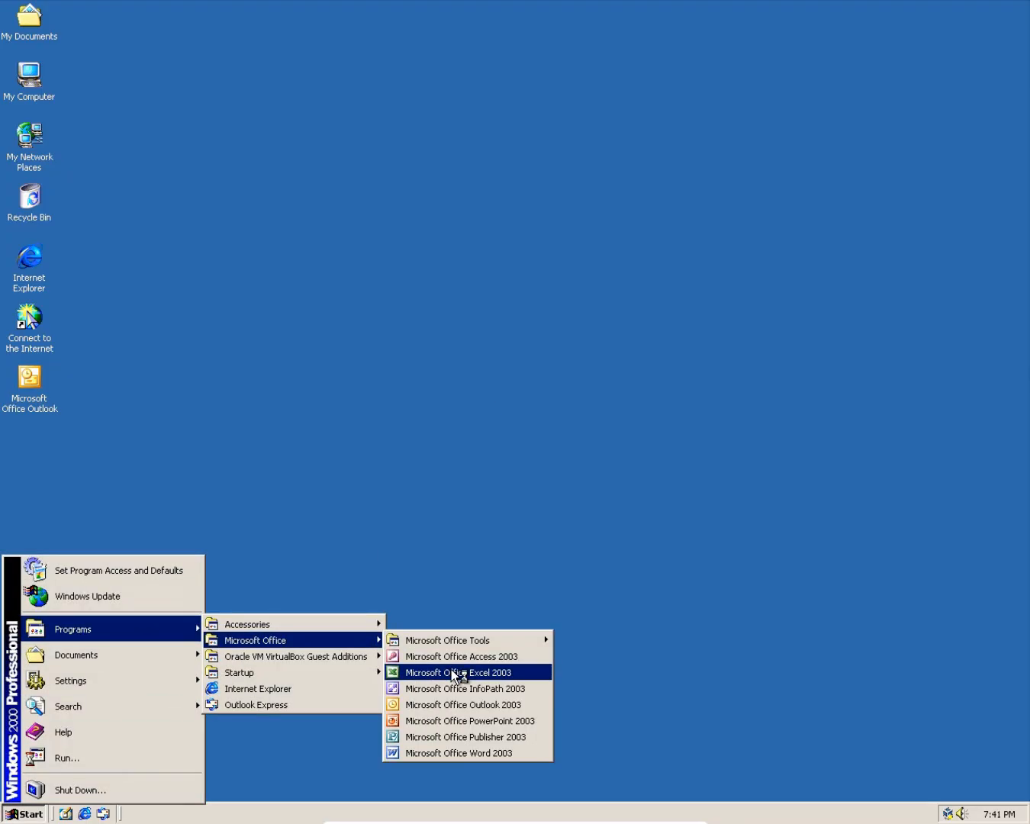
click(460, 673)
drag(57, 91, 527, 399)
click(566, 488)
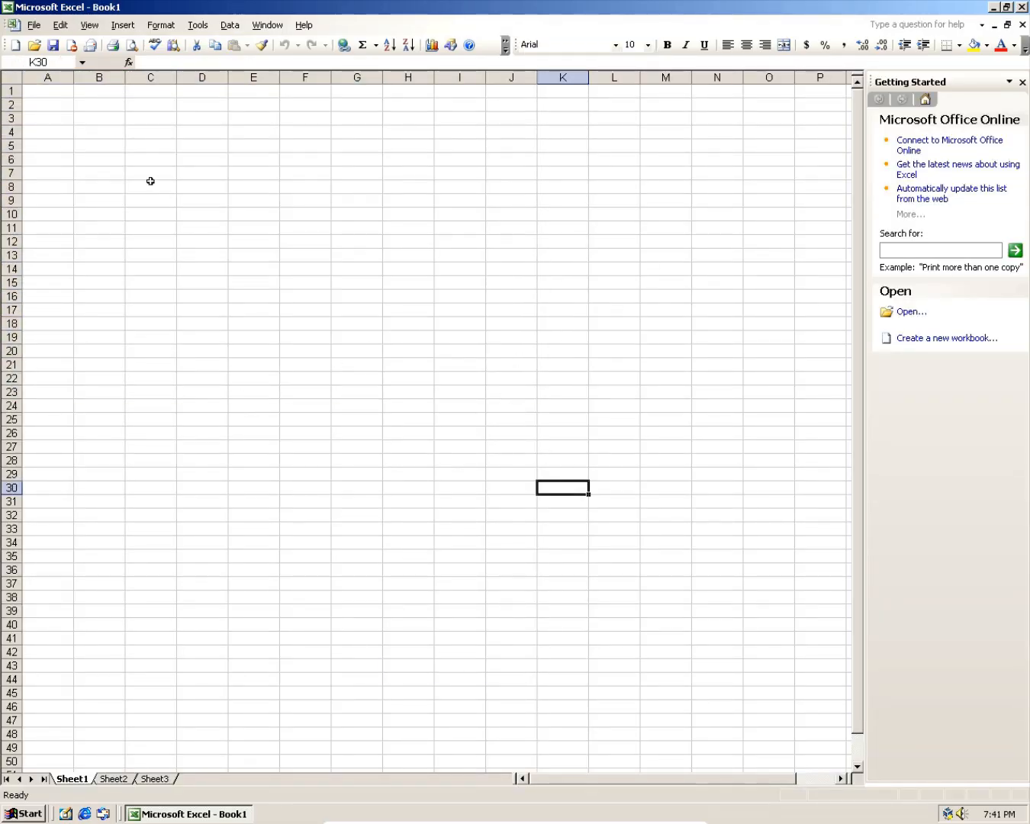
drag(48, 93, 167, 214)
click(241, 299)
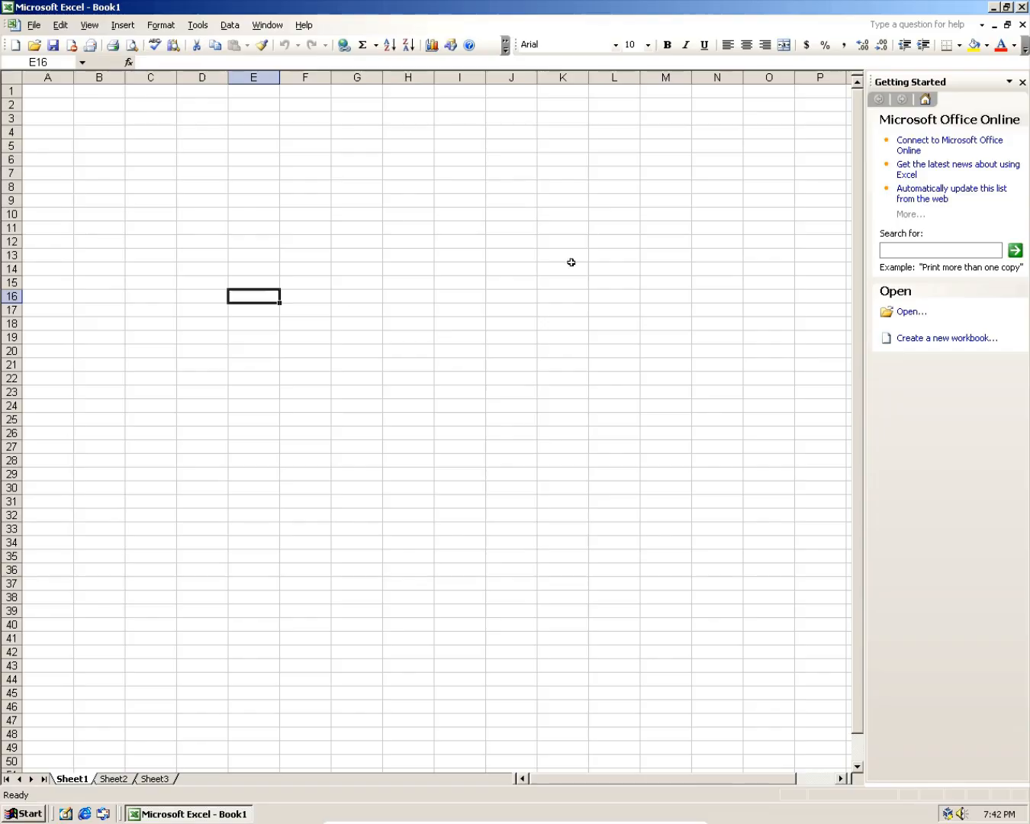
click(1023, 7)
click(34, 815)
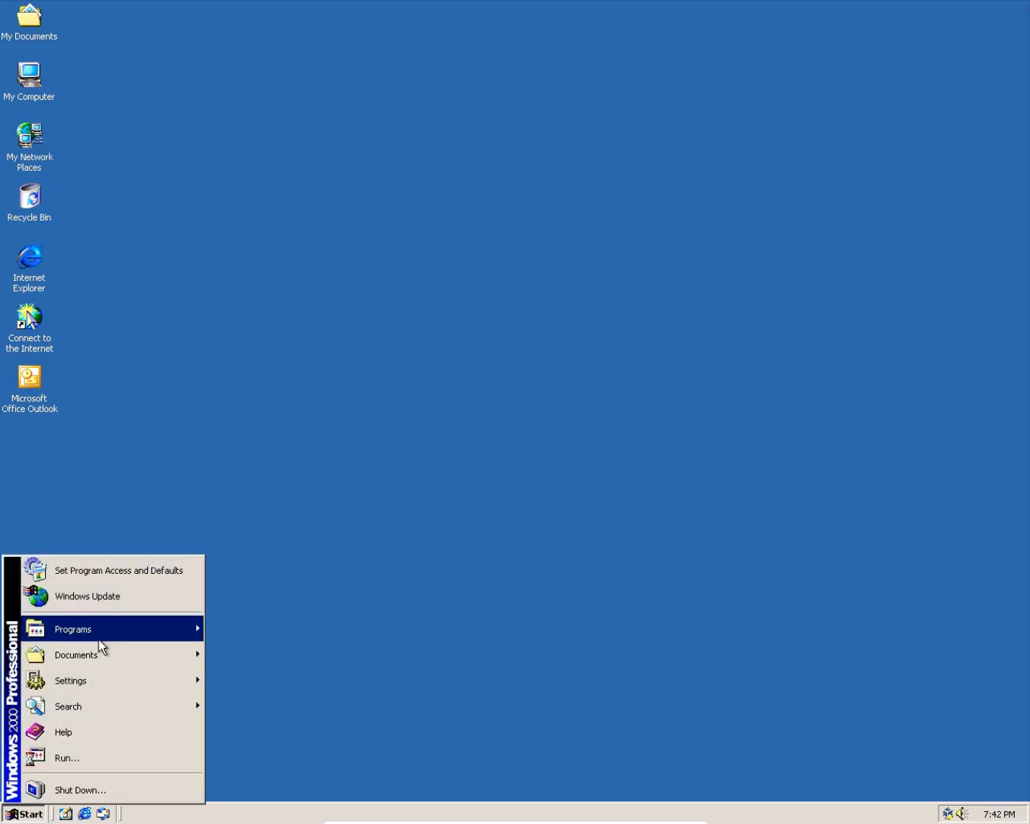
mouse_move(258, 639)
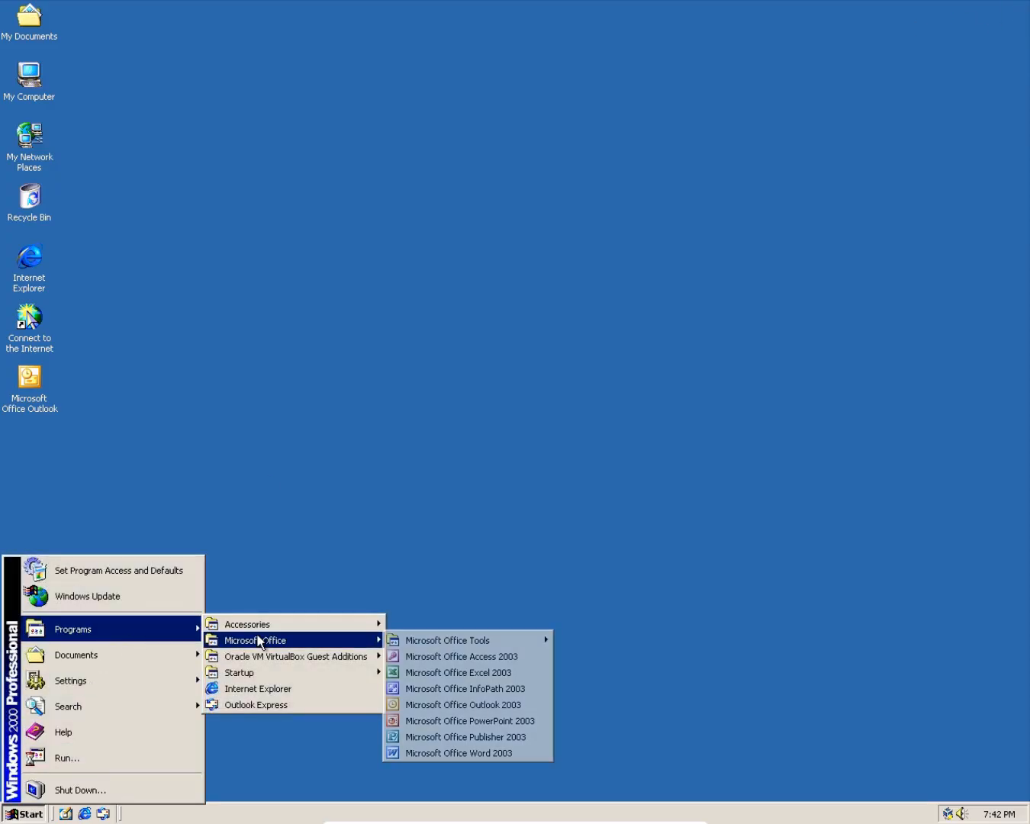
click(466, 721)
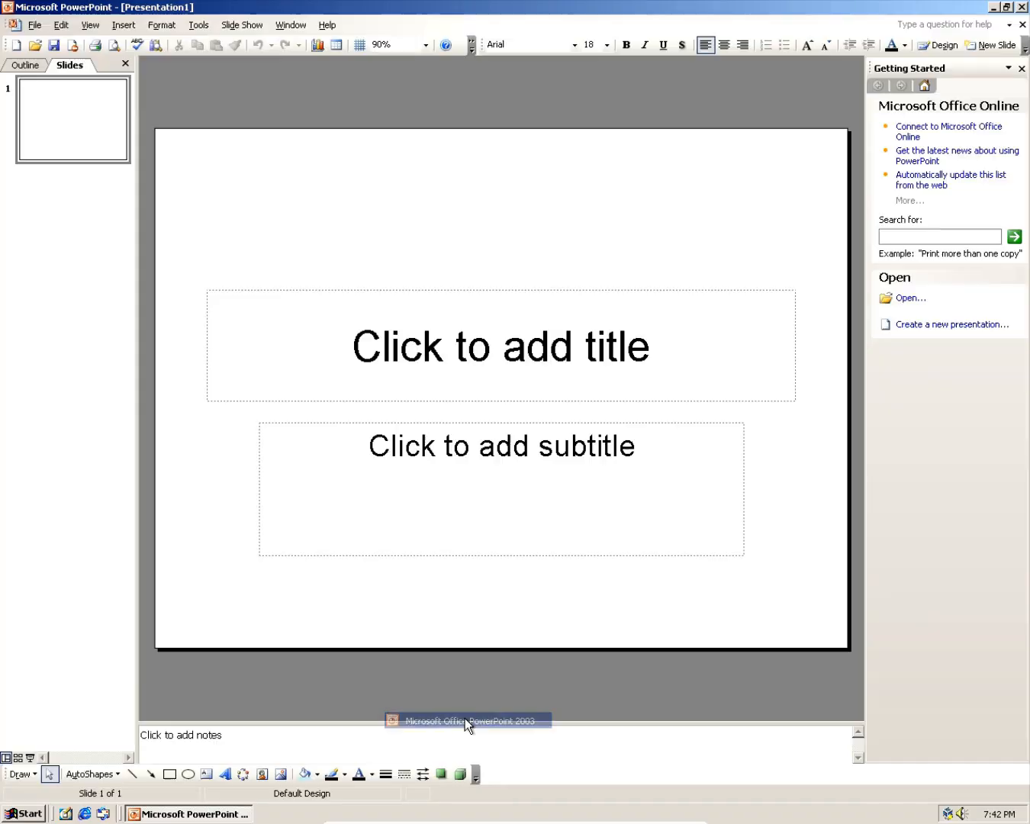
click(25, 66)
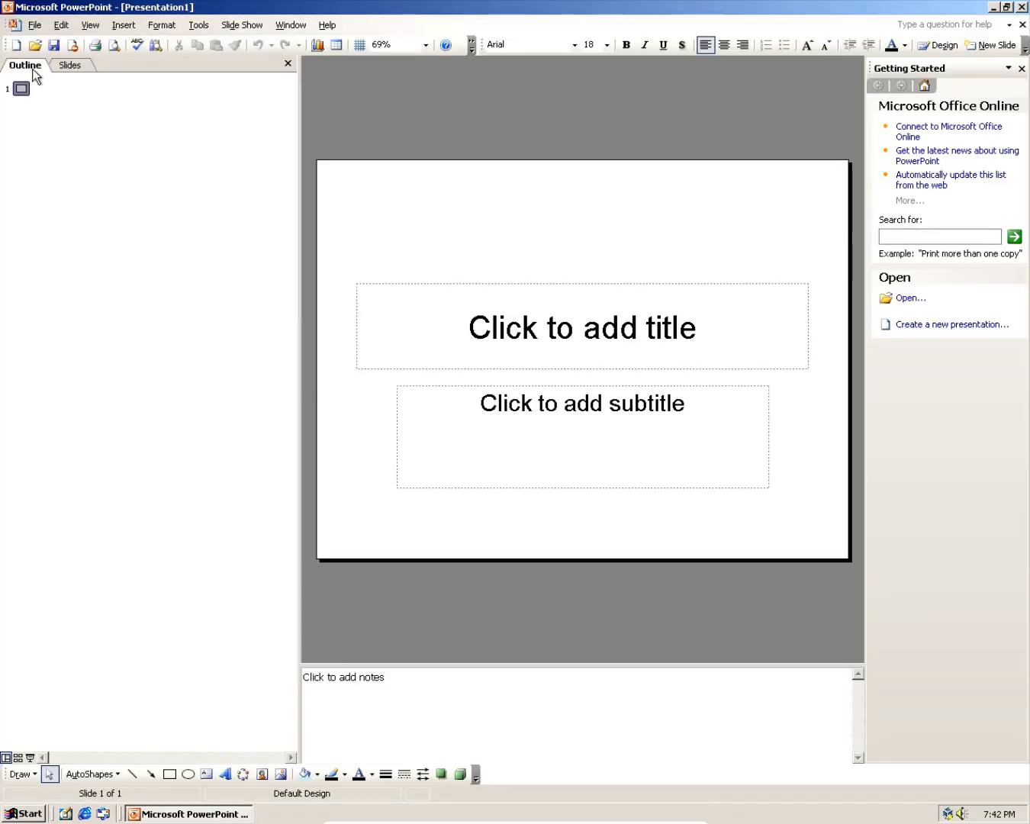
click(60, 65)
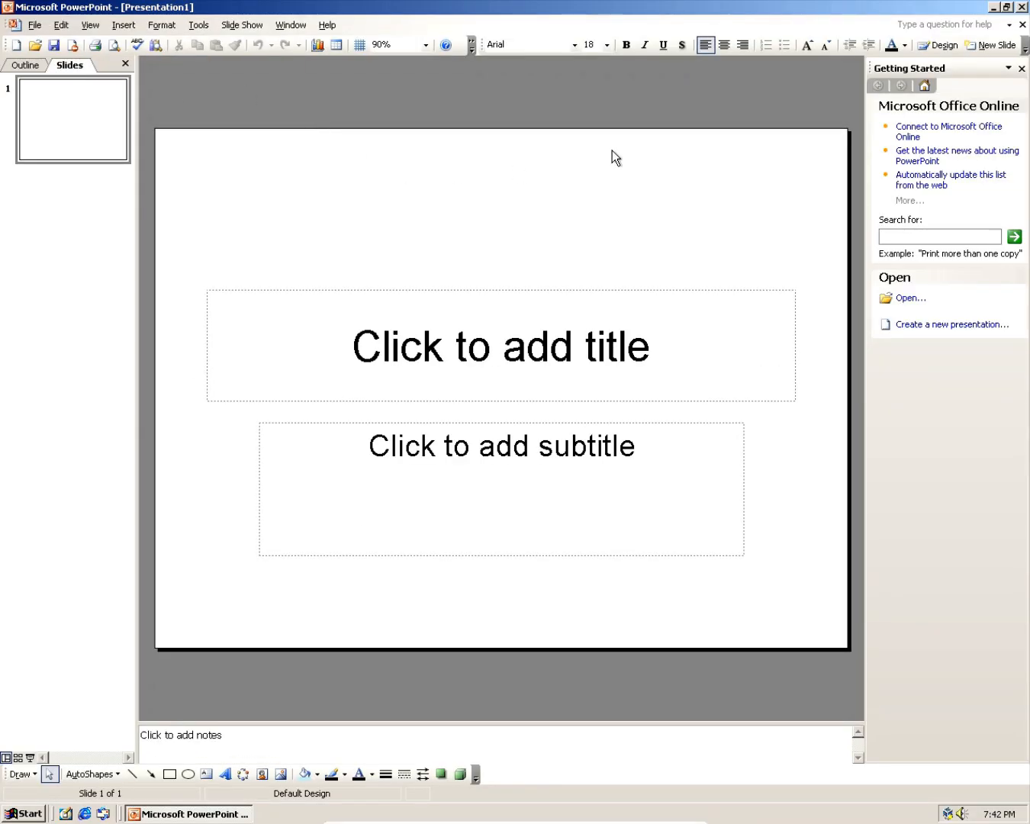
click(1024, 8)
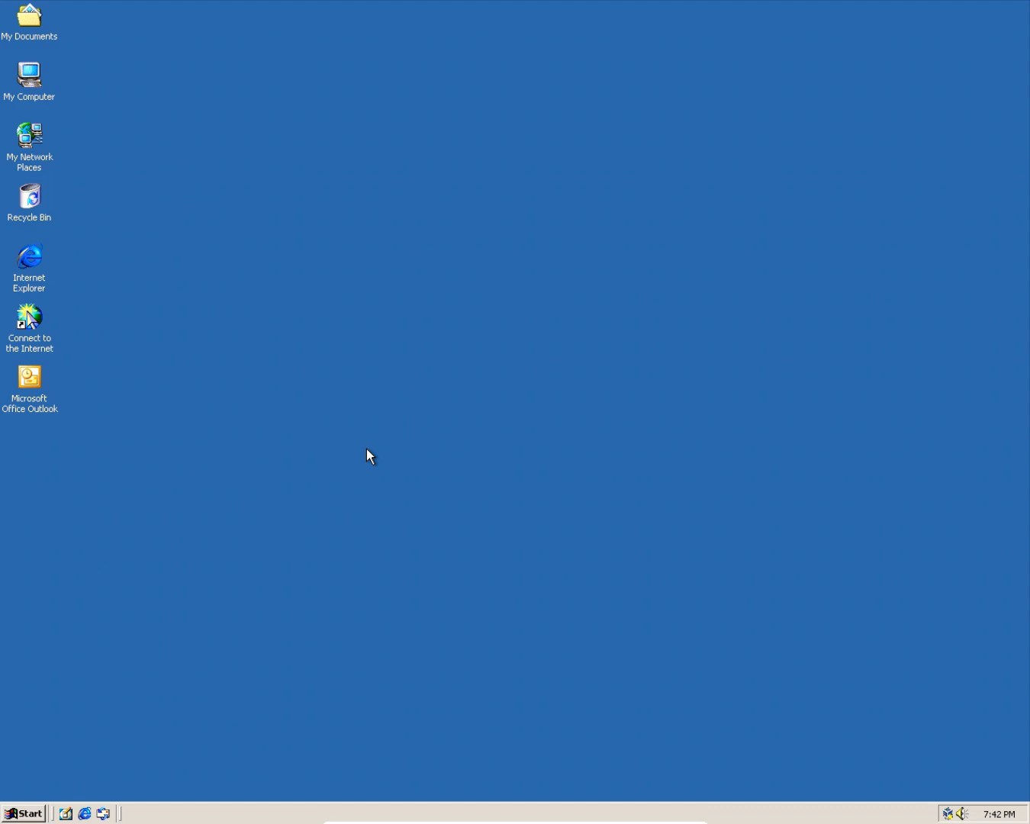
drag(332, 528, 2, 2)
click(190, 125)
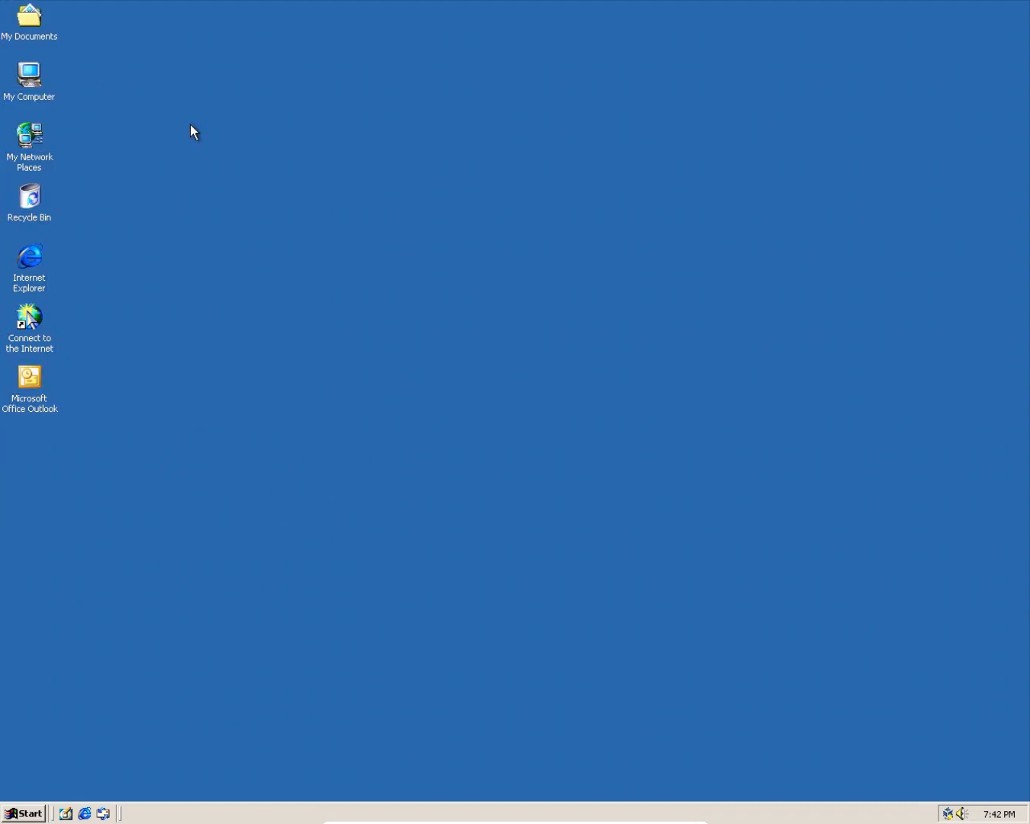